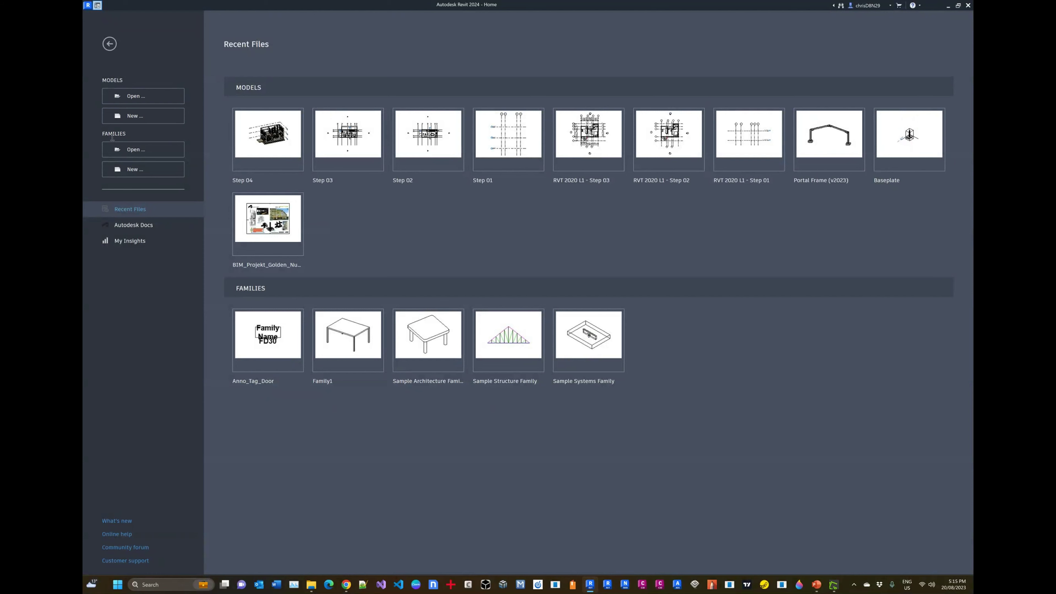
Step: Create a new project from the Architectural Template
click(124, 116)
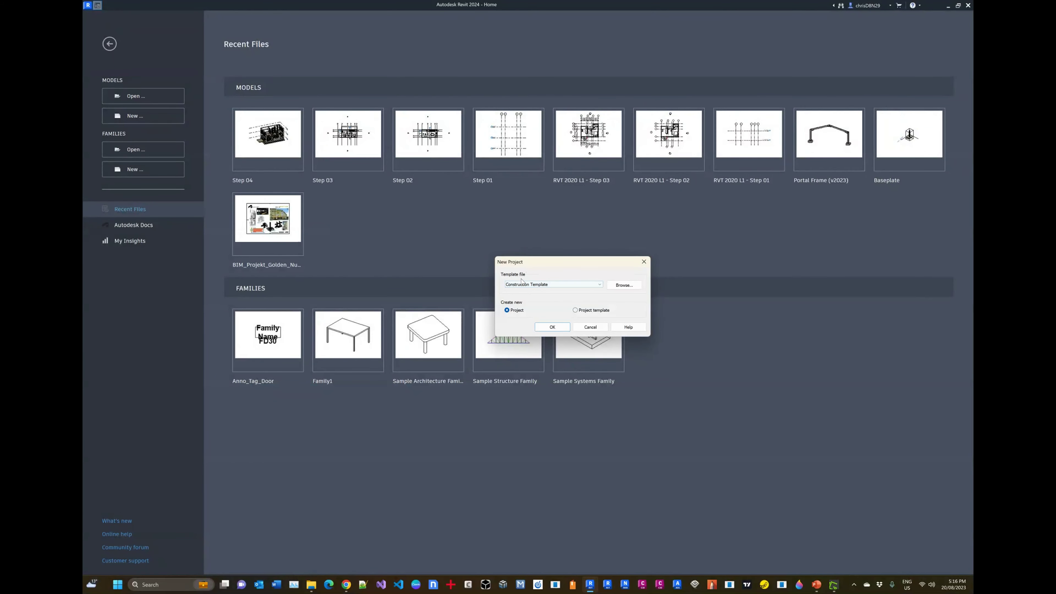
click(544, 285)
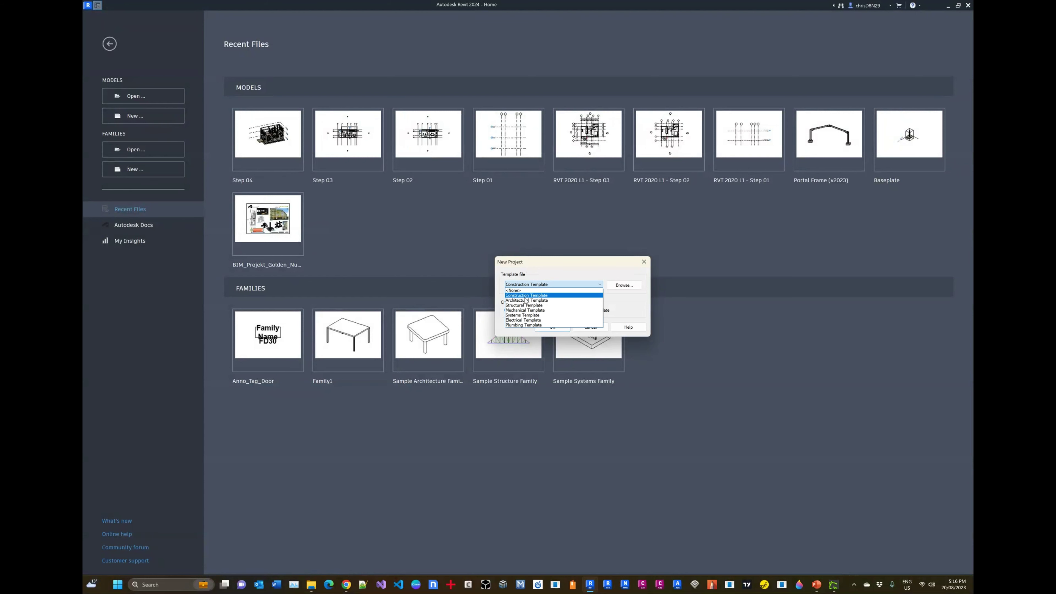
click(536, 301)
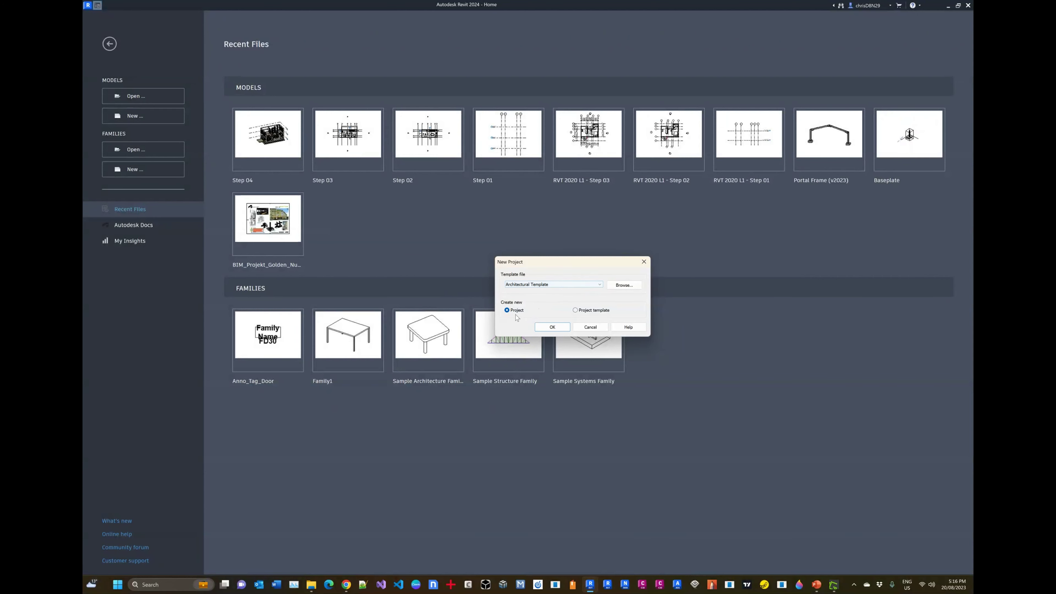
click(553, 327)
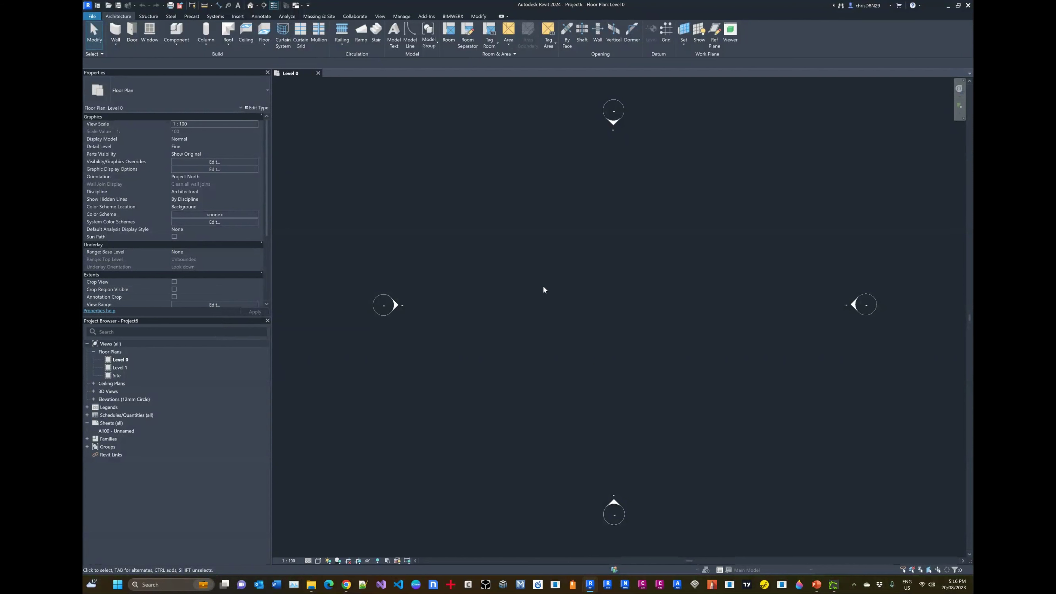
Step: Draw a horizontal grid line from right to left in the upper half of the Level 0 plan, between the elevation markers
click(668, 35)
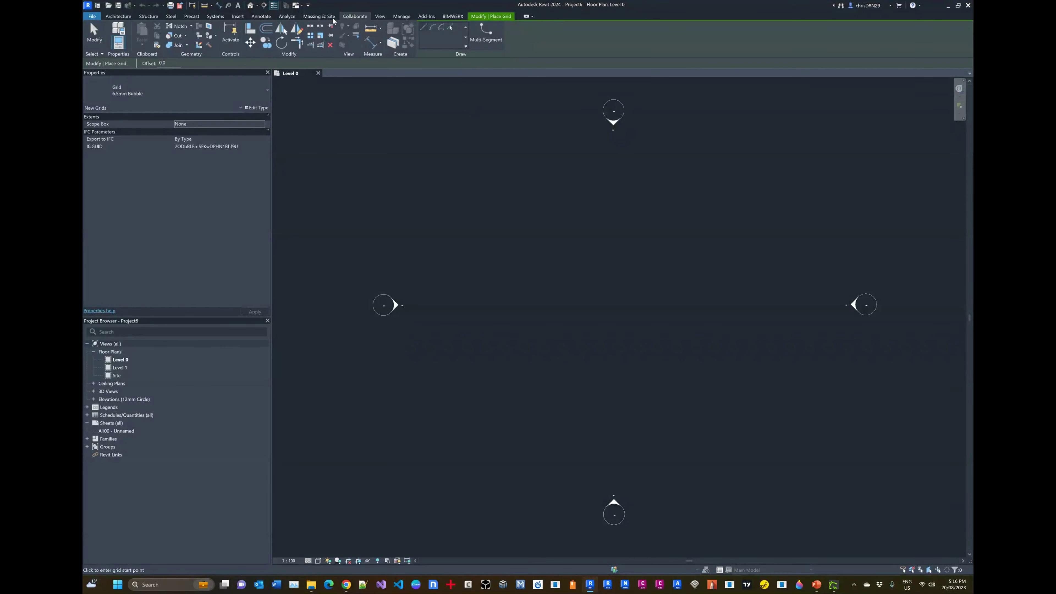
click(736, 254)
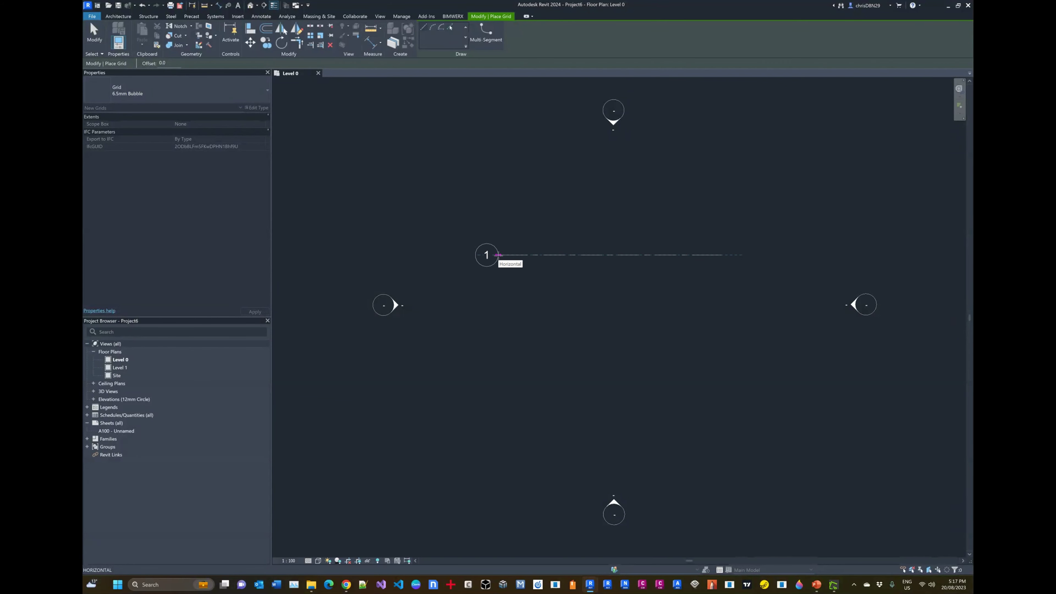
click(499, 255)
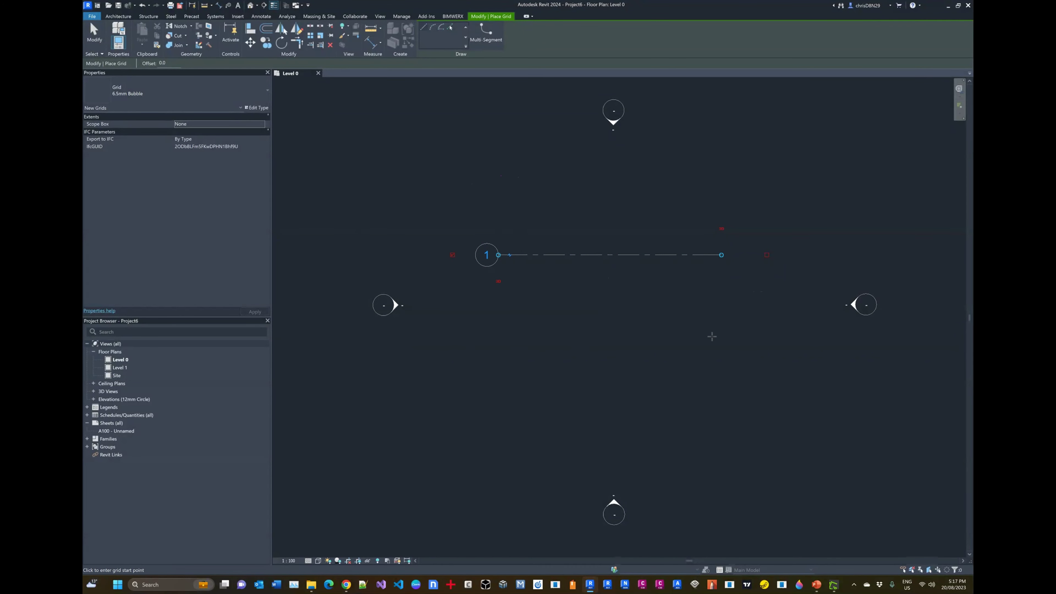
Step: Add two parallel grid lines below grid 1 by picking existing lines with a 5000 mm offset
click(450, 30)
click(172, 63)
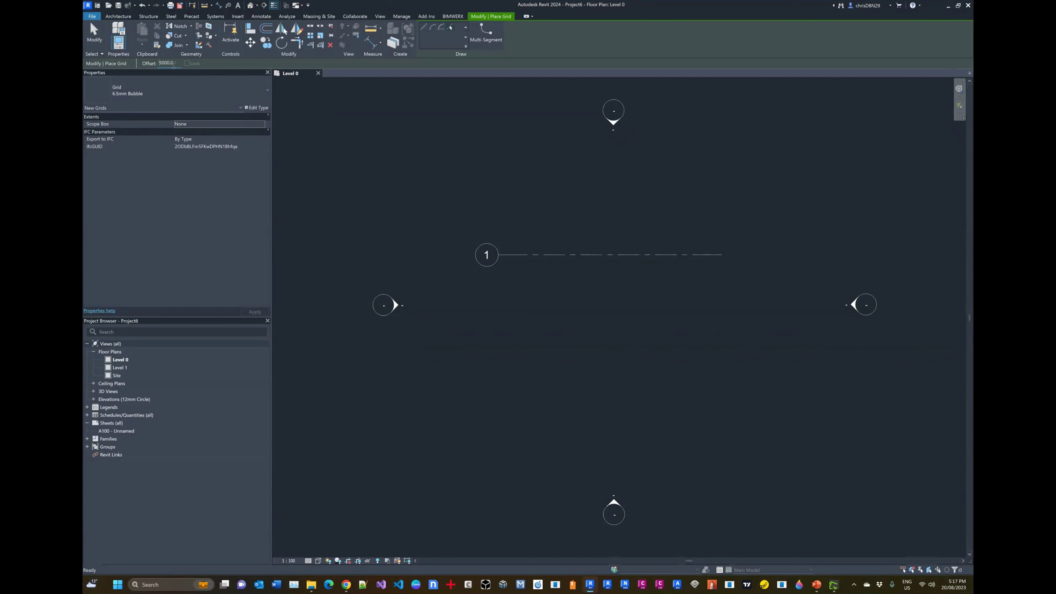
click(587, 259)
click(598, 348)
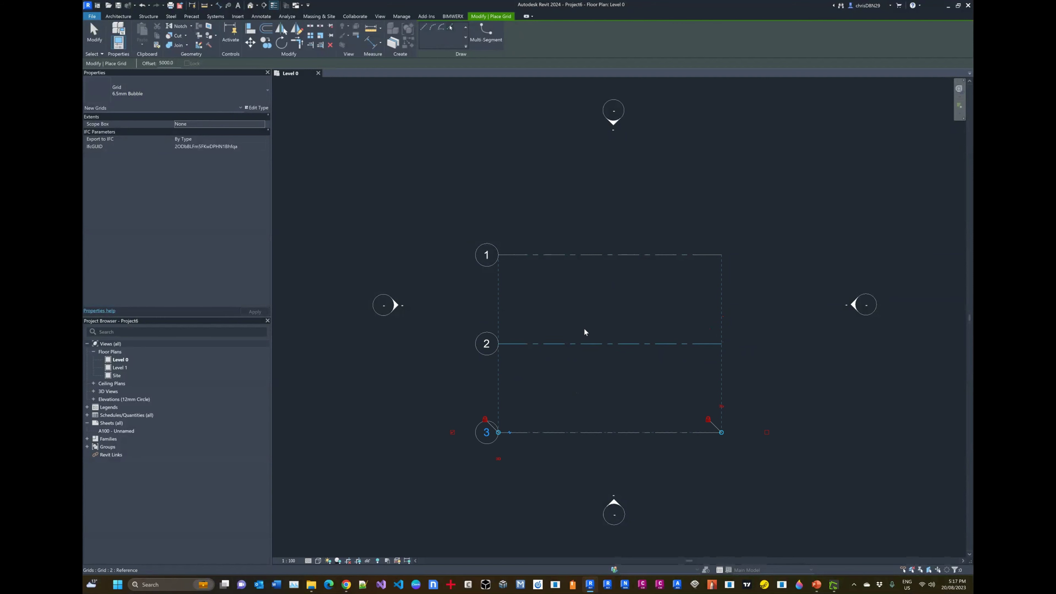
key(Escape)
key(Escape)
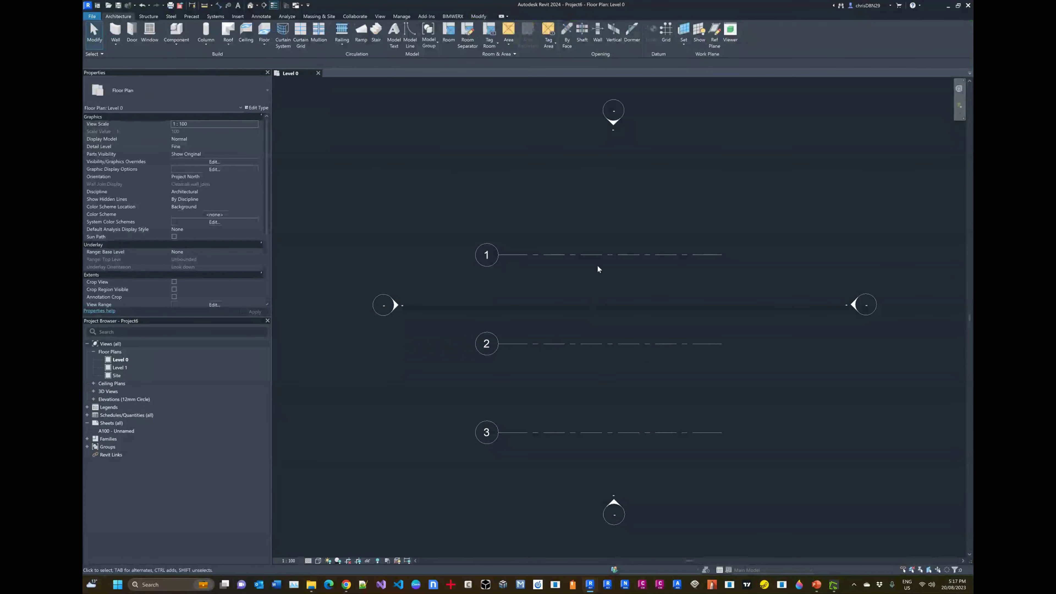
Step: Select the three horizontal grid lines together and move them slightly up and to the right
mouse_move(747, 448)
mouse_down()
mouse_move(633, 262)
mouse_move(605, 236)
mouse_move(745, 400)
mouse_move(759, 464)
mouse_up()
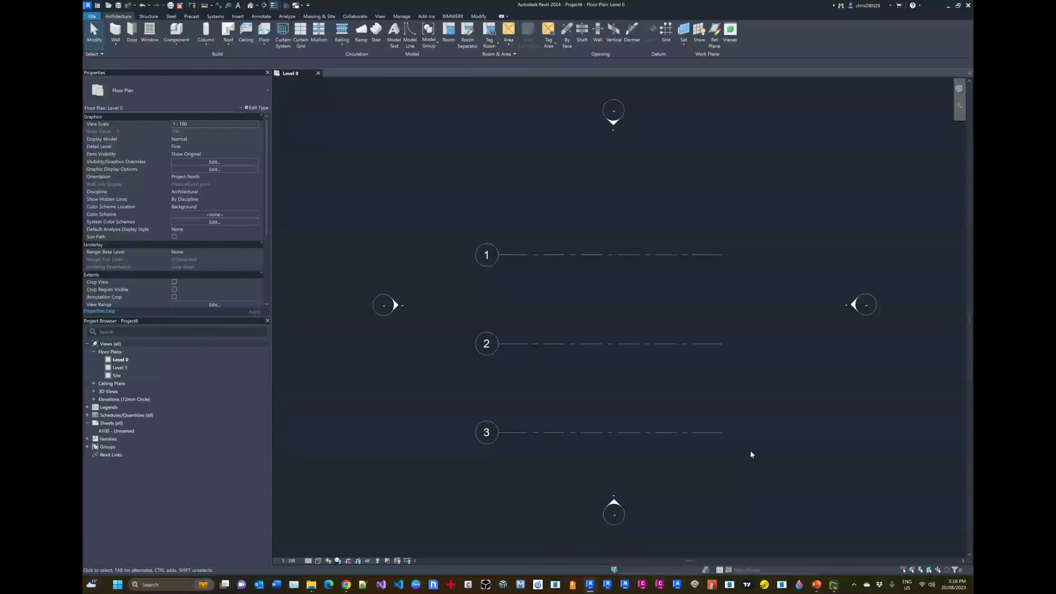
drag(750, 450, 542, 213)
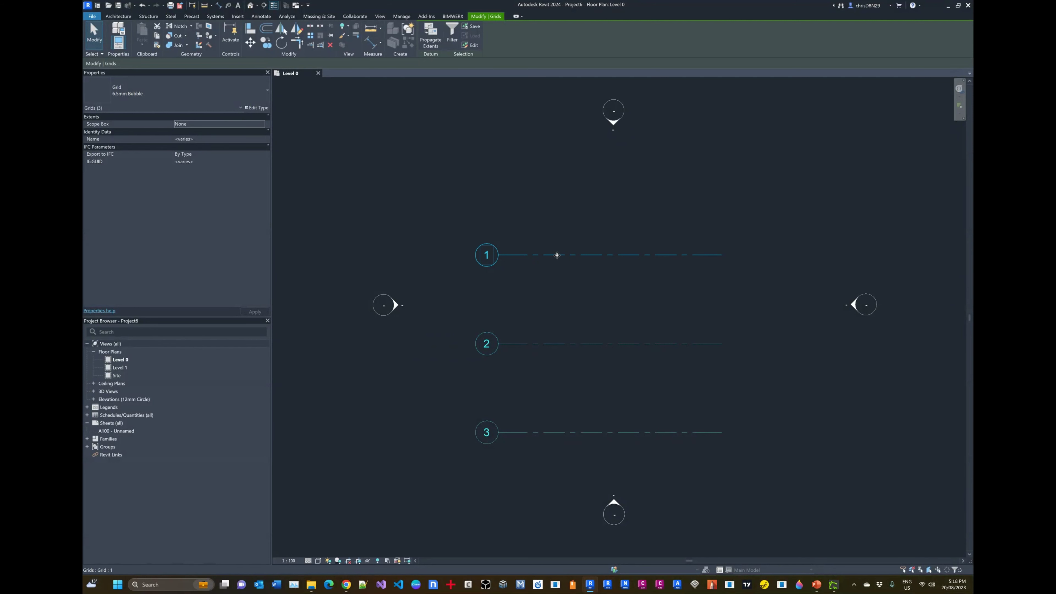
drag(557, 252, 580, 232)
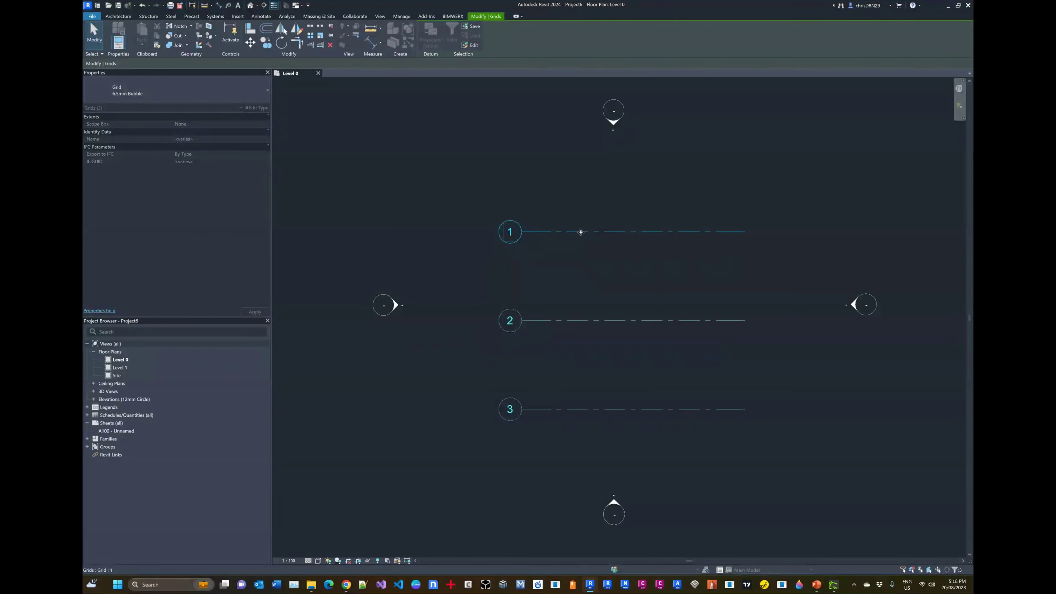
click(707, 187)
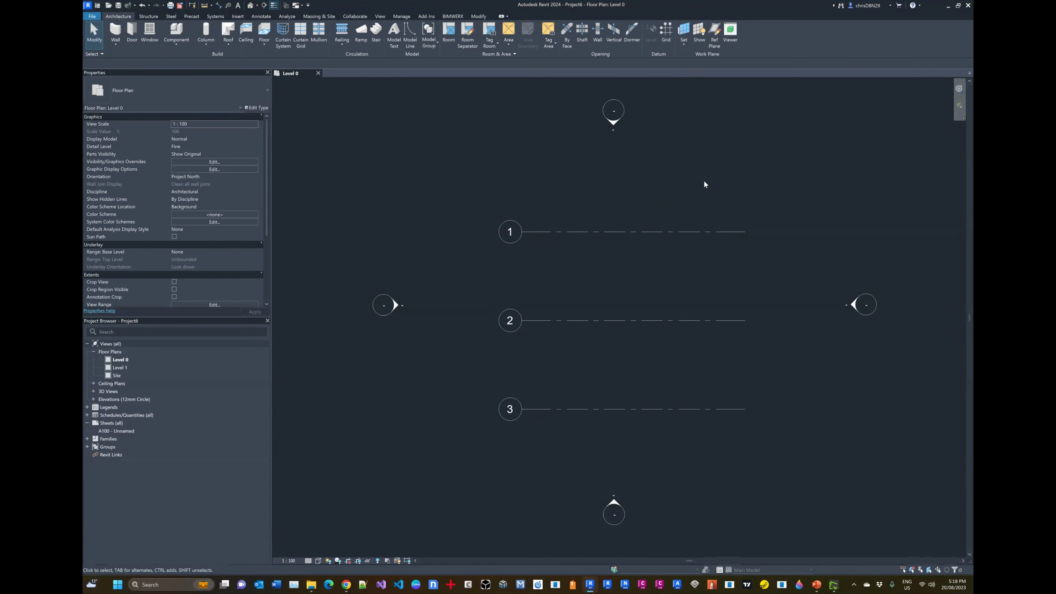
Step: Draw a vertical grid line upward across the three horizontal grids, near their bubble ends
scroll(584, 279, up, 2)
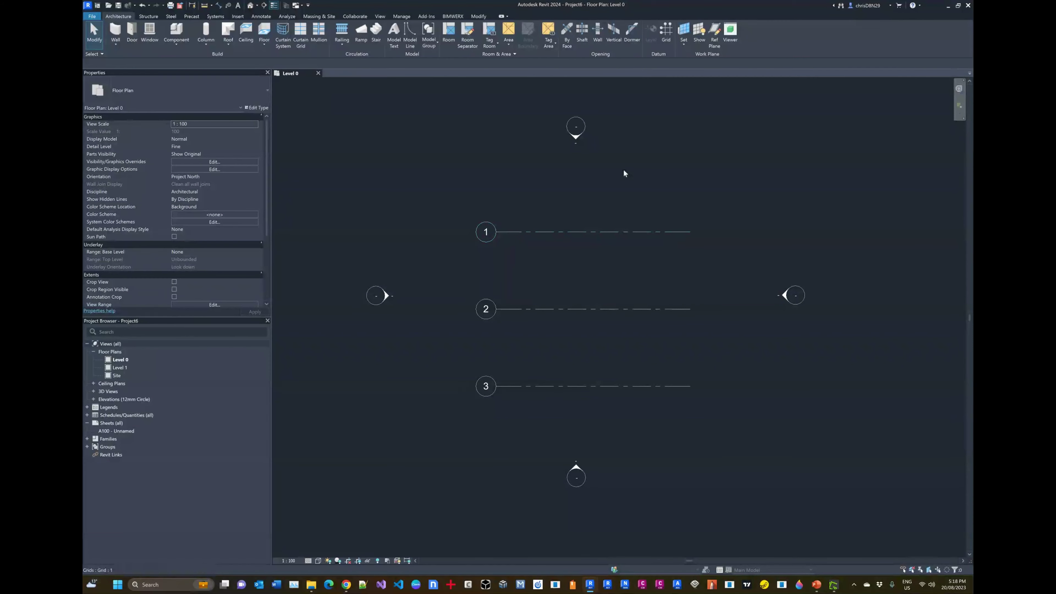
click(666, 33)
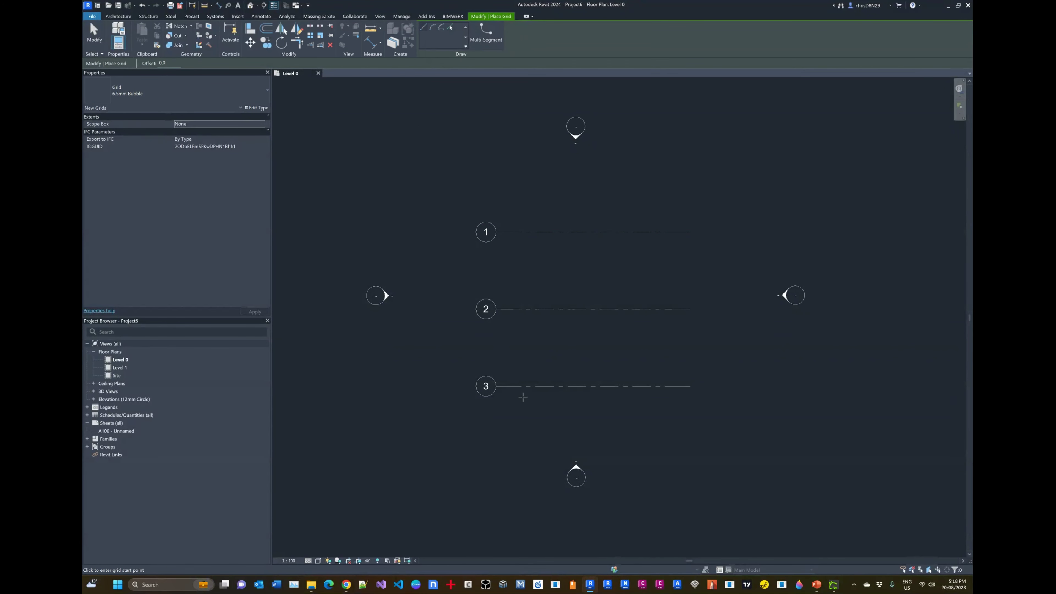
click(522, 429)
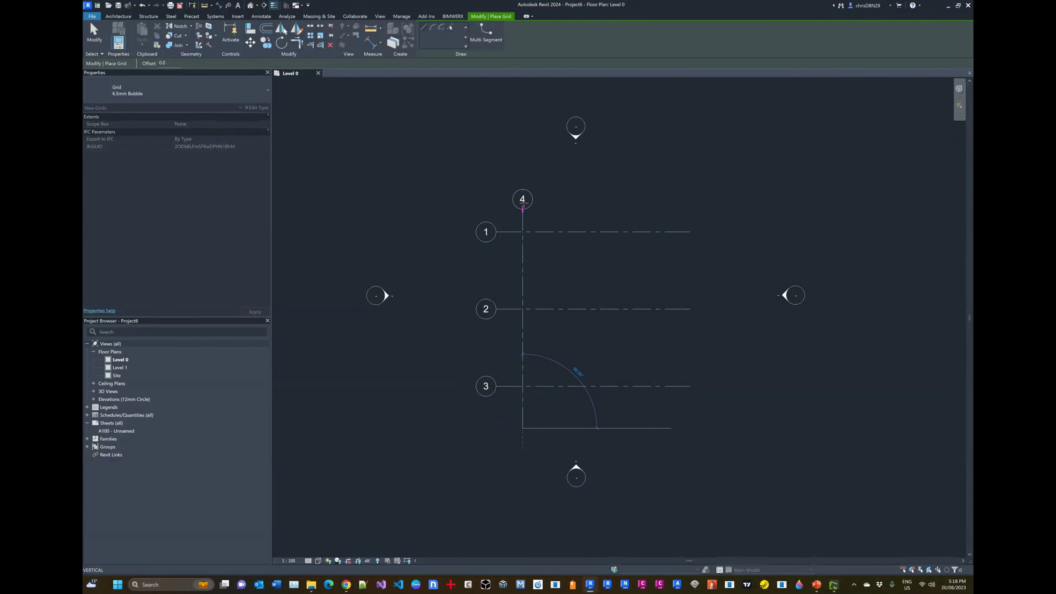
click(522, 183)
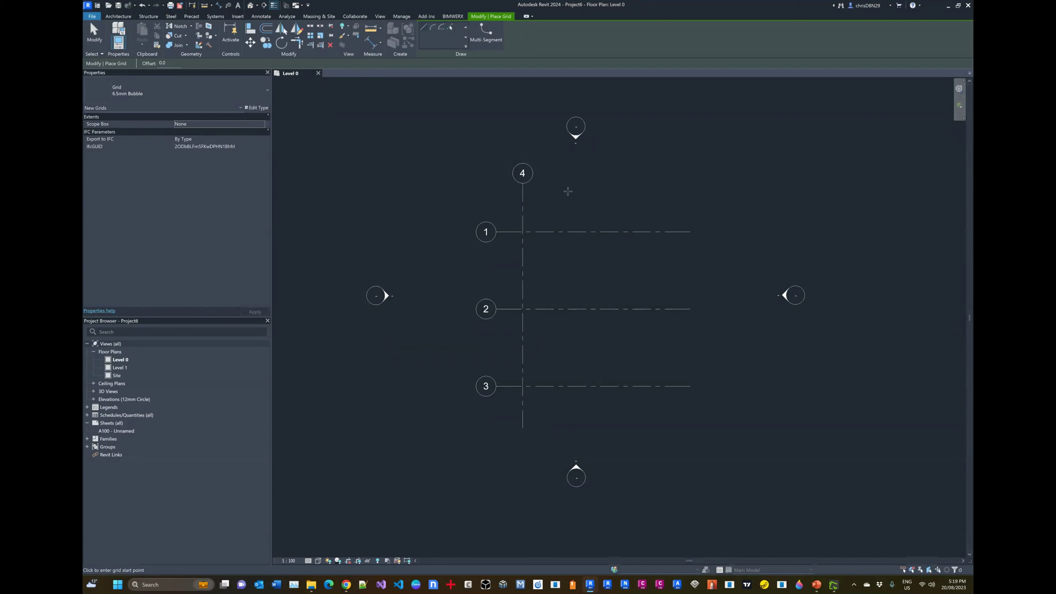
key(Escape)
key(Escape)
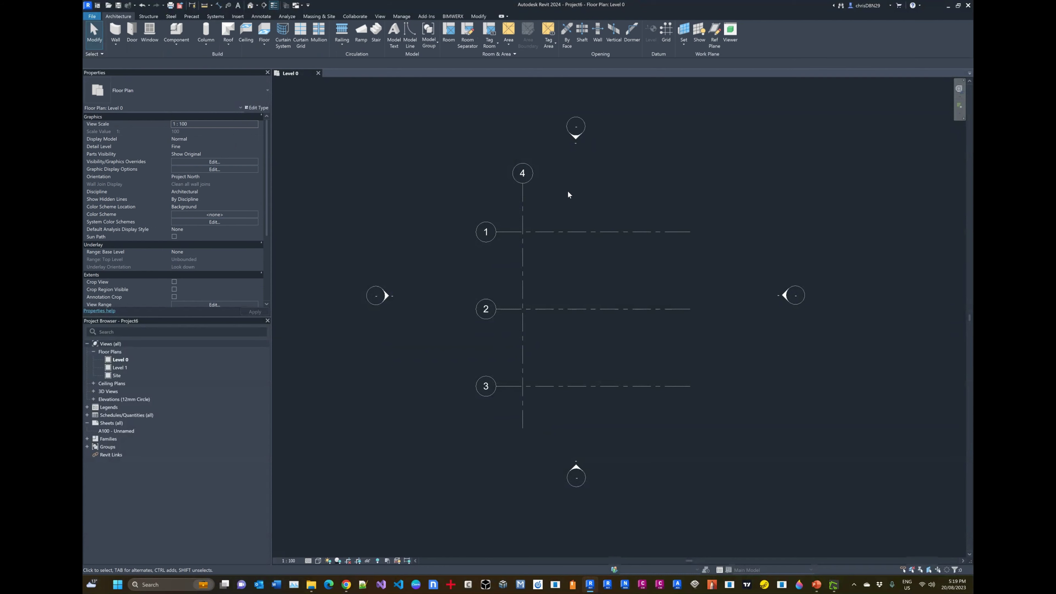
Step: Rename the vertical grid line to A in its bubble
click(523, 174)
click(524, 173)
click(544, 184)
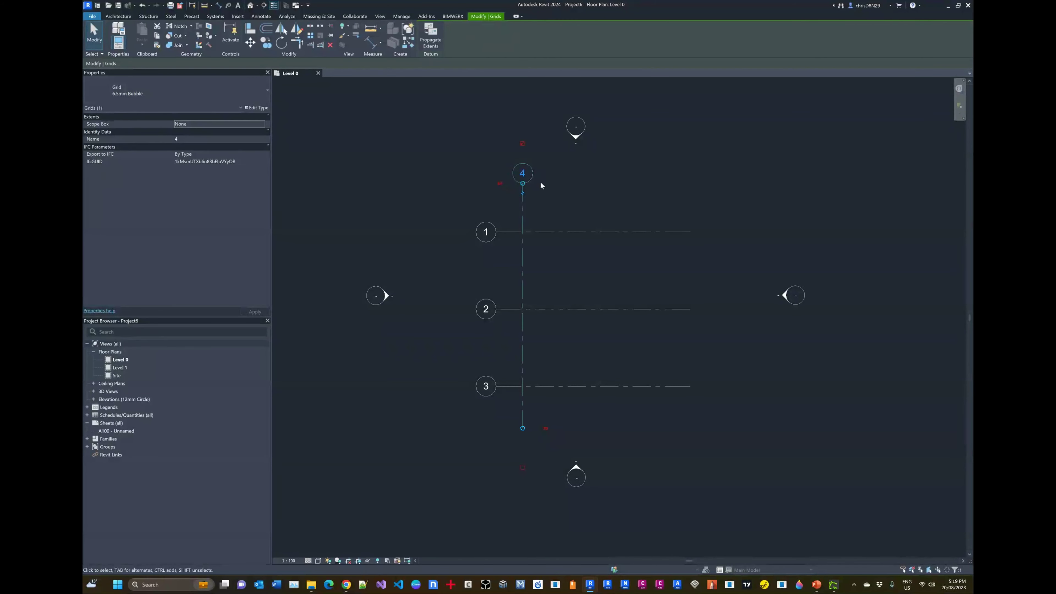
click(554, 193)
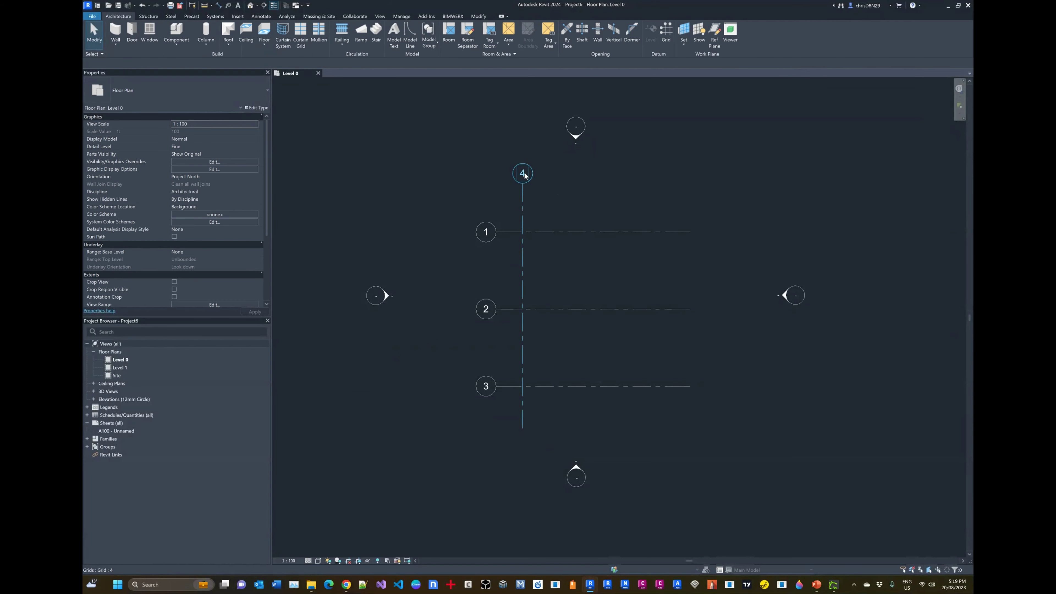
scroll(523, 175, up, 5)
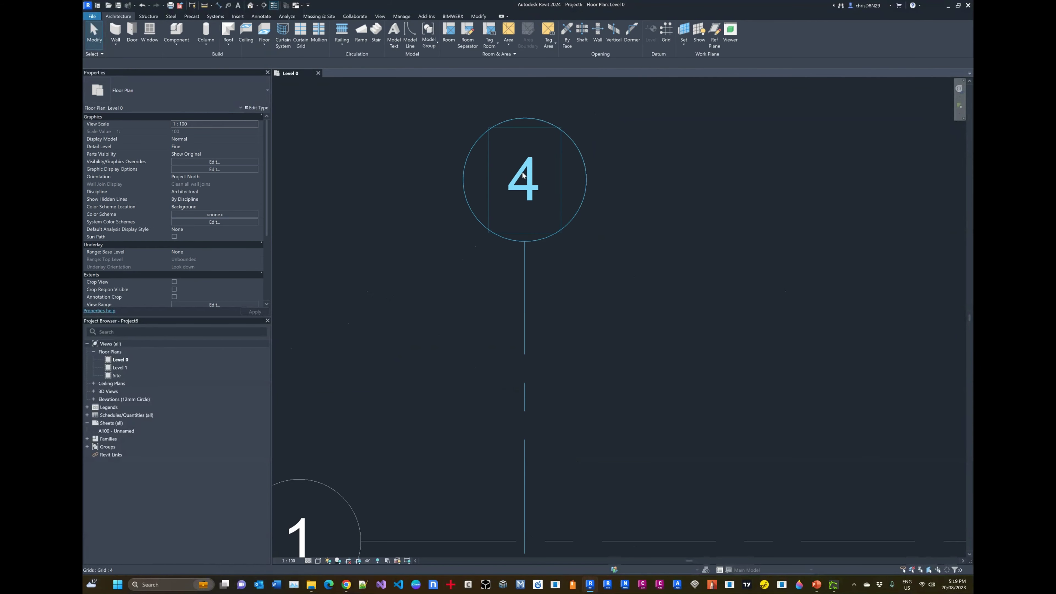
scroll(522, 175, down, 2)
scroll(523, 175, up, 5)
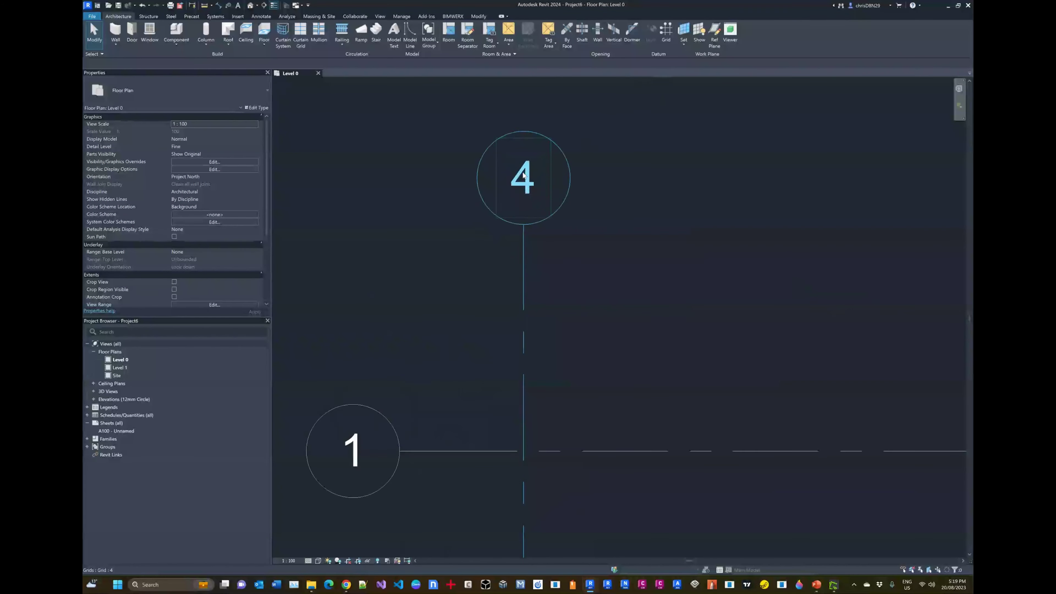
double_click(526, 180)
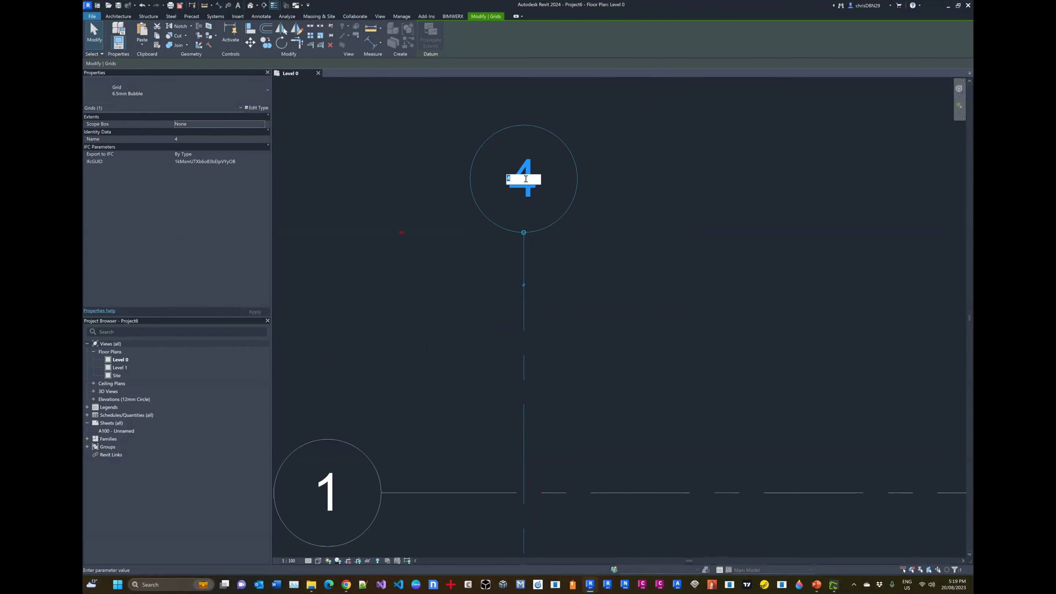
text(A)
key(Return)
click(679, 287)
Step: Add two vertical grid lines to the right of grid A by picking lines with a 5000 mm offset
scroll(471, 227, down, 4)
scroll(471, 228, down, 2)
scroll(525, 318, up, 1)
click(665, 35)
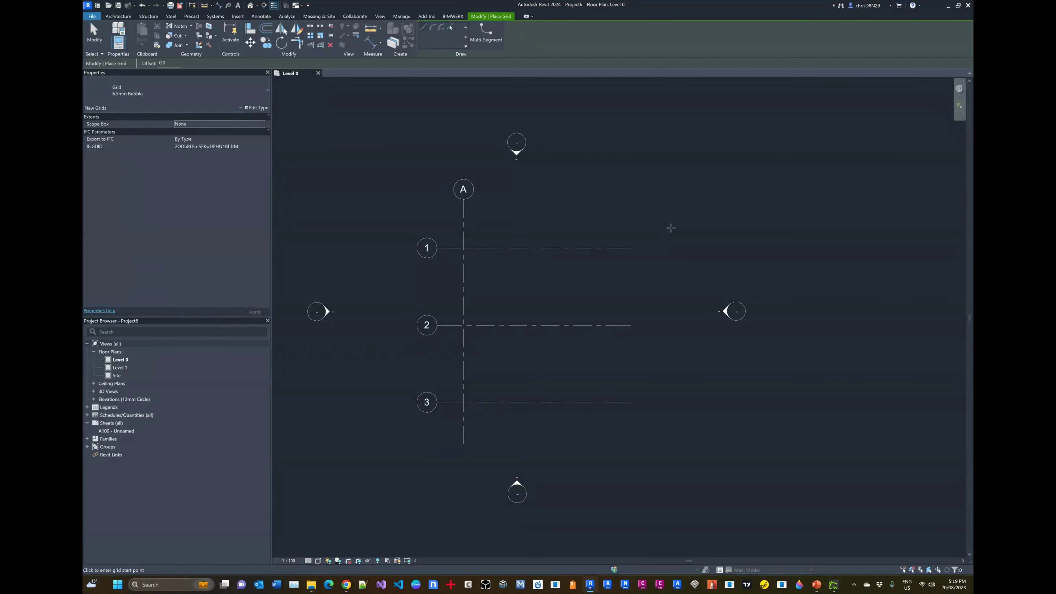
click(450, 28)
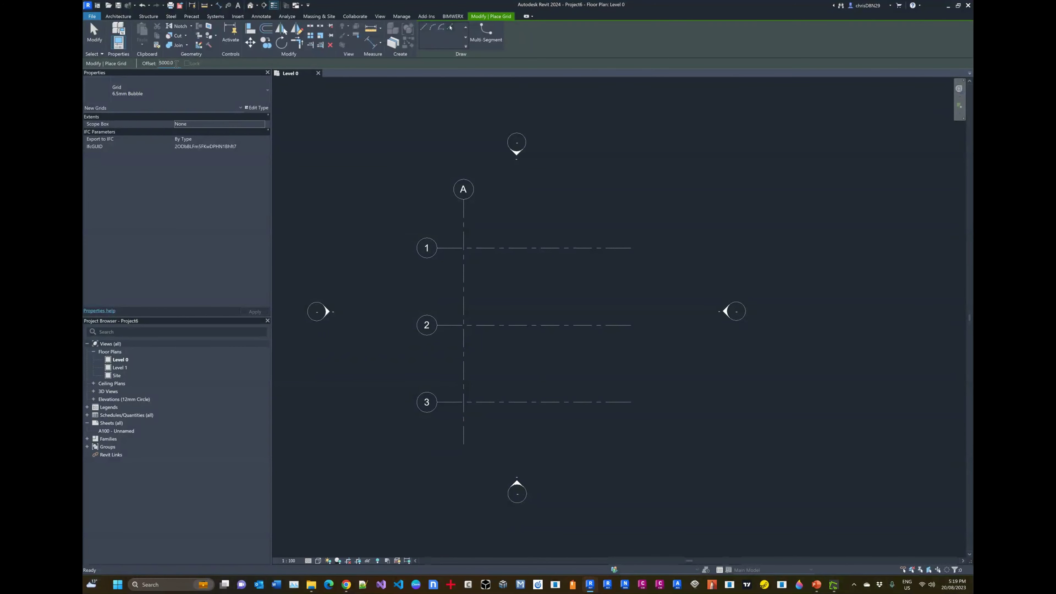
click(466, 217)
click(541, 222)
key(Escape)
key(Escape)
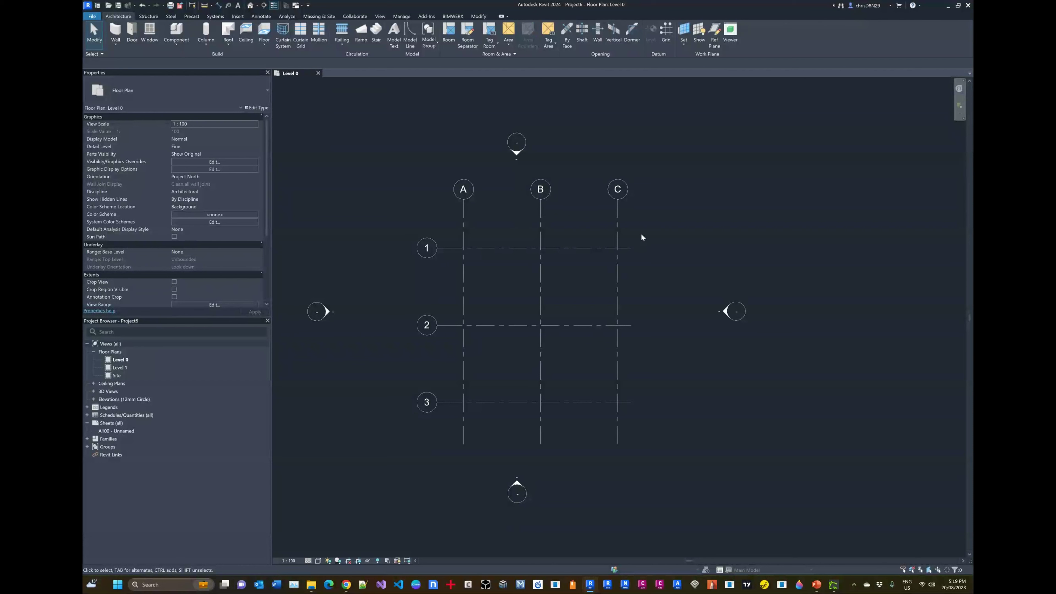
Step: Extend the right ends of the aligned horizontal grids 1 to 3 further past grid C
scroll(642, 236, down, 3)
scroll(532, 228, up, 3)
click(641, 257)
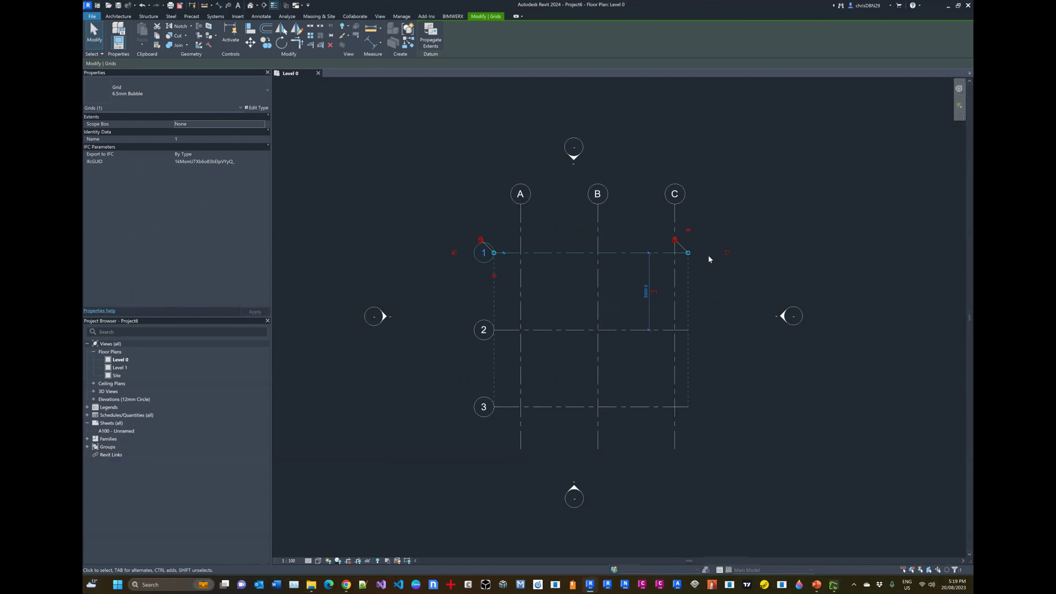
click(624, 268)
click(621, 253)
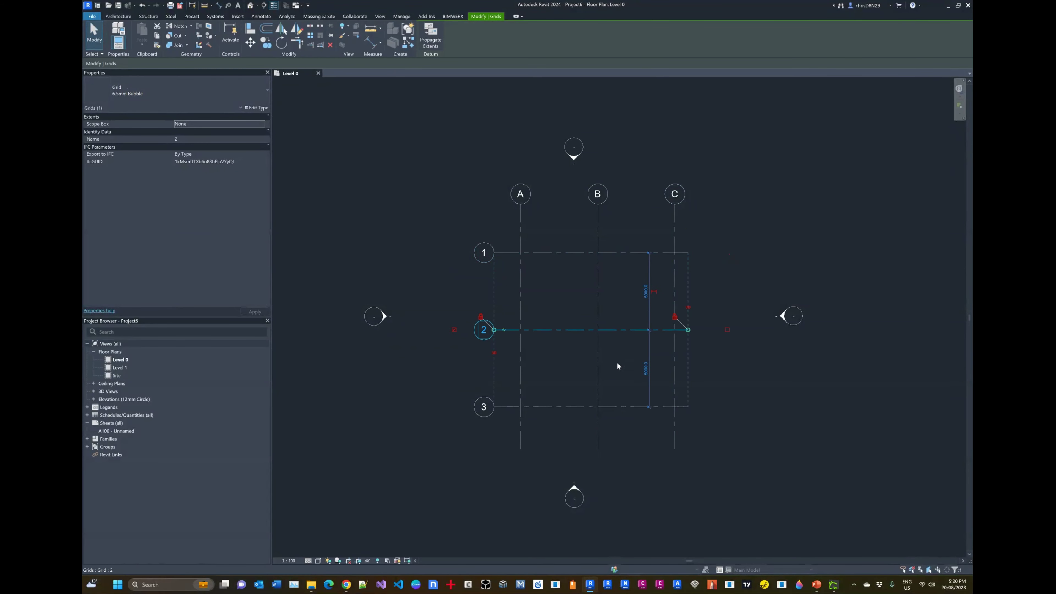
drag(688, 253, 725, 252)
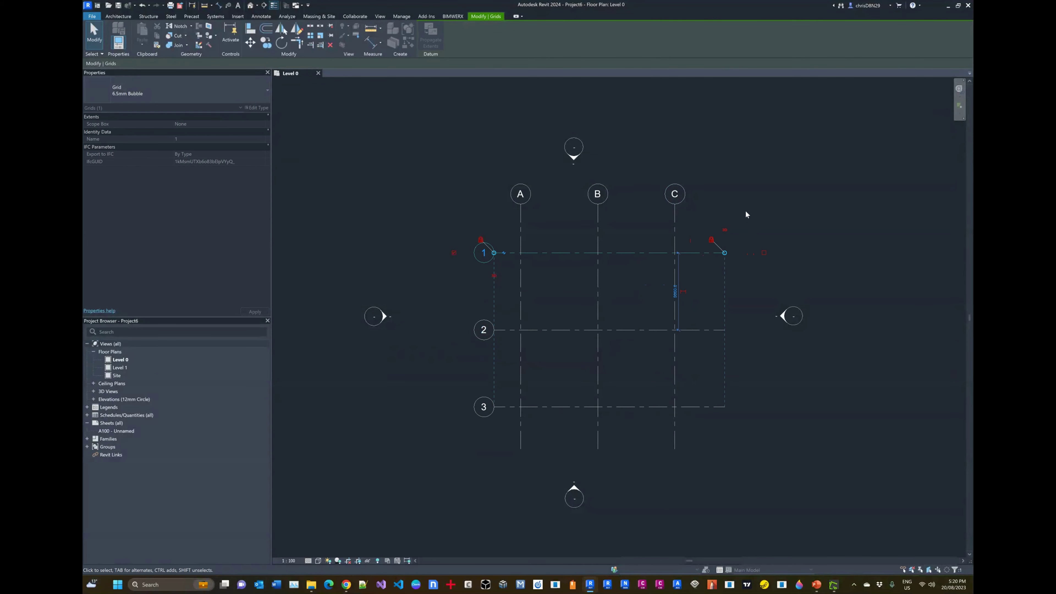
click(751, 196)
Step: Select all six grid lines and move them together so the layout is centred between the four elevation markers
drag(651, 369, 515, 244)
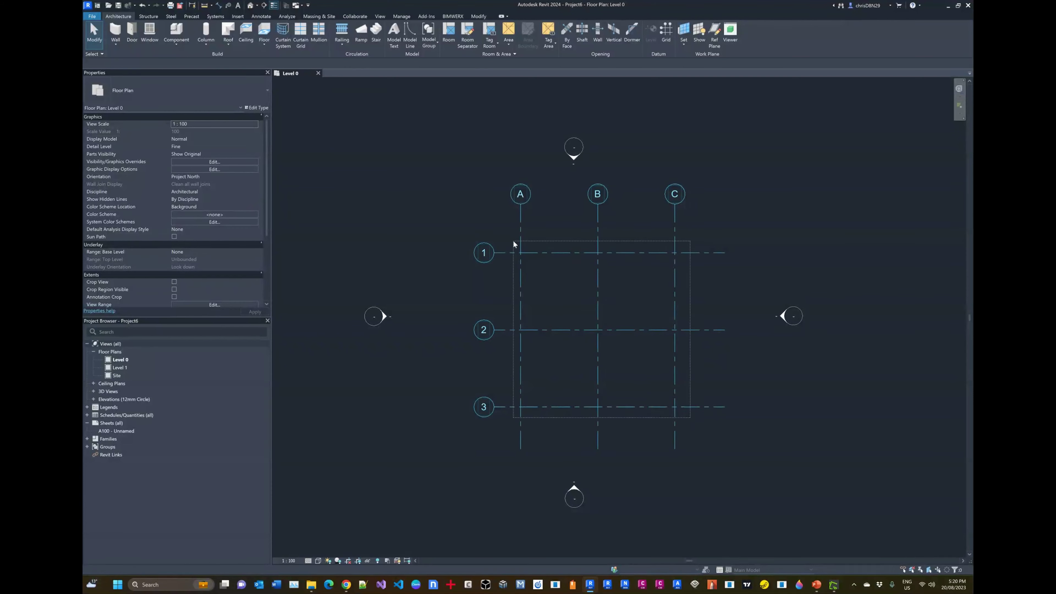
drag(596, 274, 571, 299)
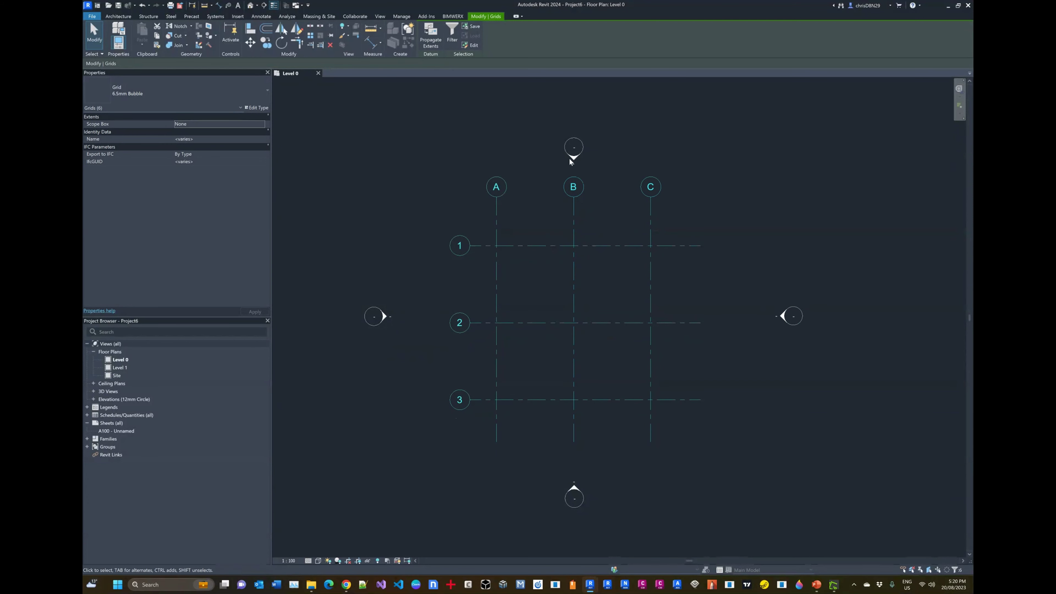
click(744, 464)
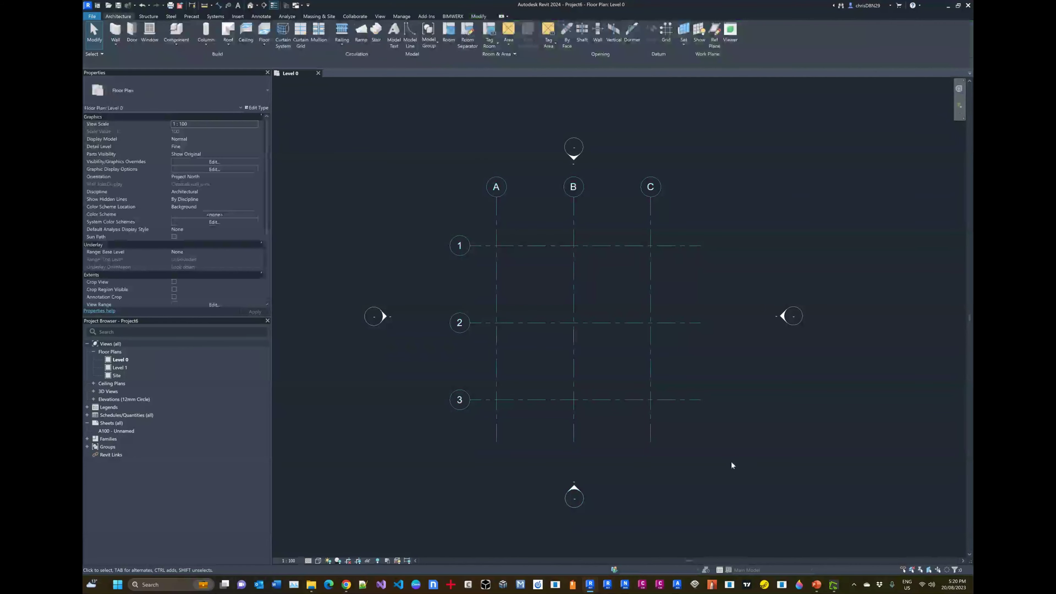
Step: Extend the bubble ends of the aligned horizontal grids 1 to 3 further left of grid A
click(669, 322)
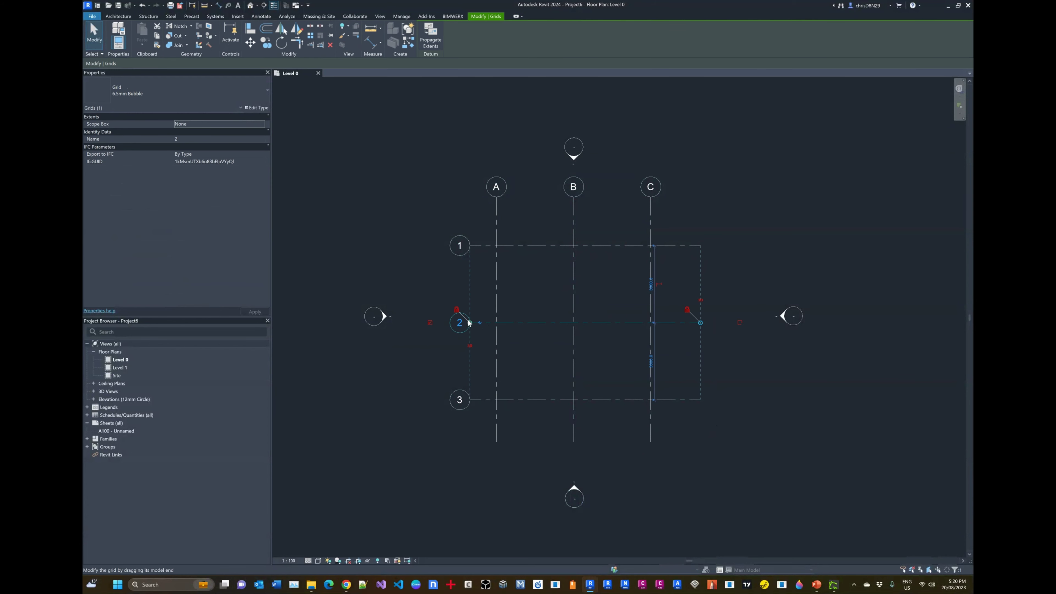
drag(470, 324, 456, 321)
click(452, 195)
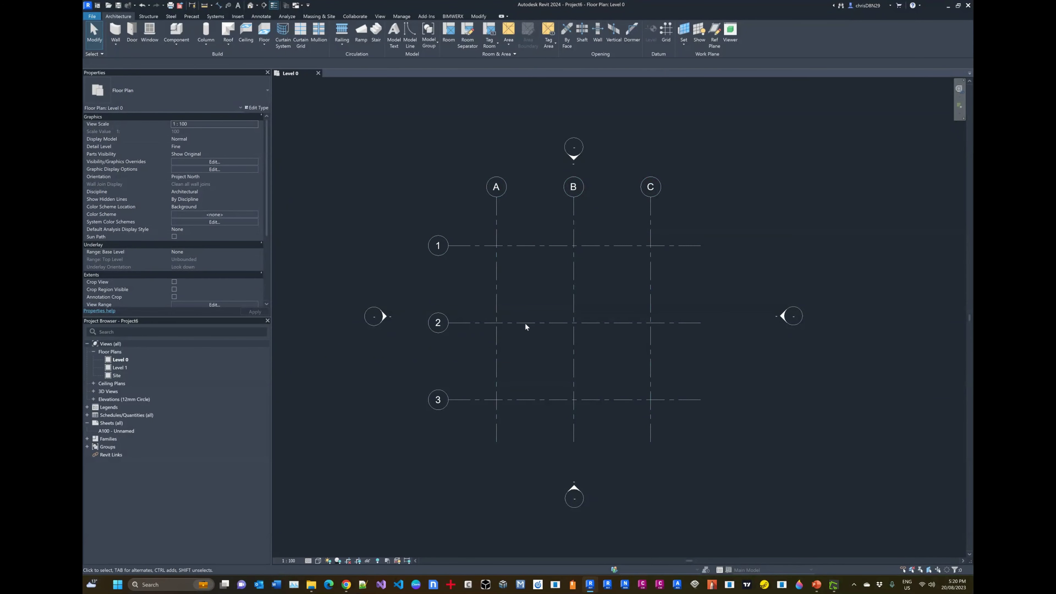
Step: Add an elbow at the bubble end of grid line 2, then undo it
click(462, 323)
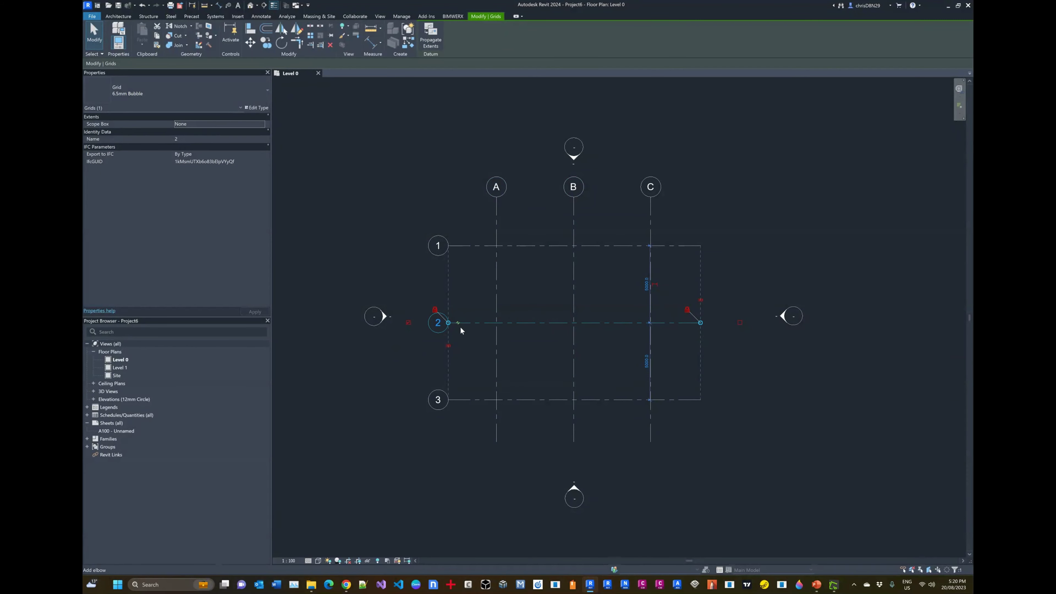
click(458, 323)
key(Escape)
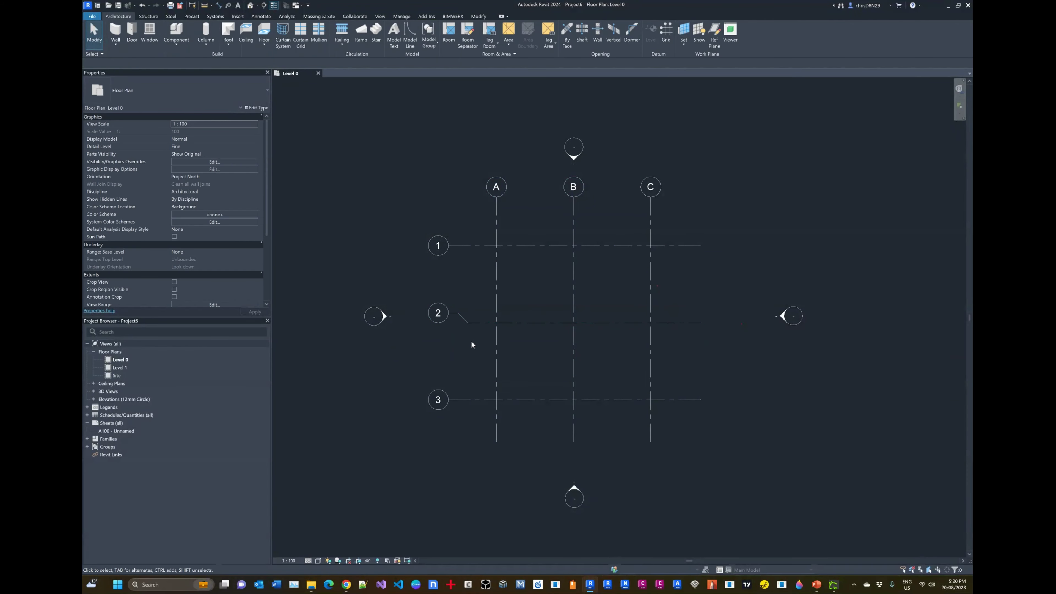
key(ctrl+z)
Step: Try to reposition the bubble end of grid line 2
click(465, 323)
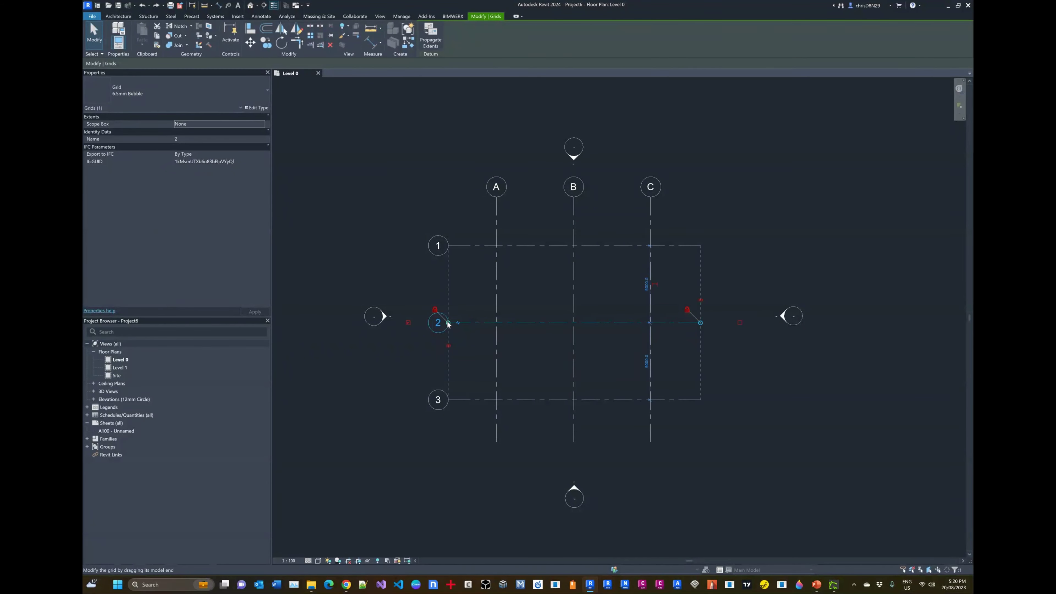
drag(449, 324, 459, 276)
click(478, 276)
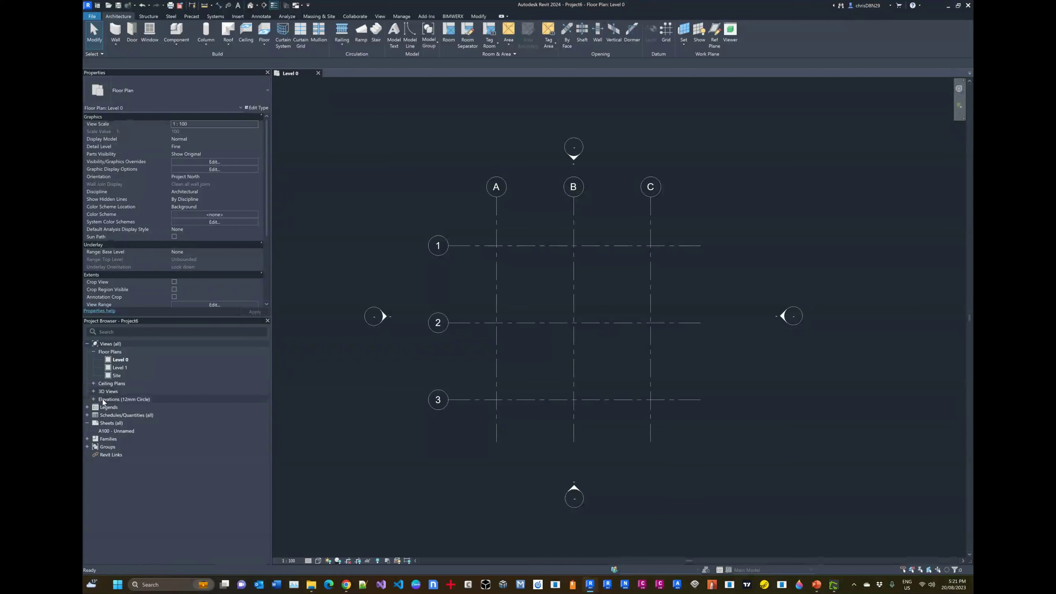
Step: Open the East elevation view
click(93, 401)
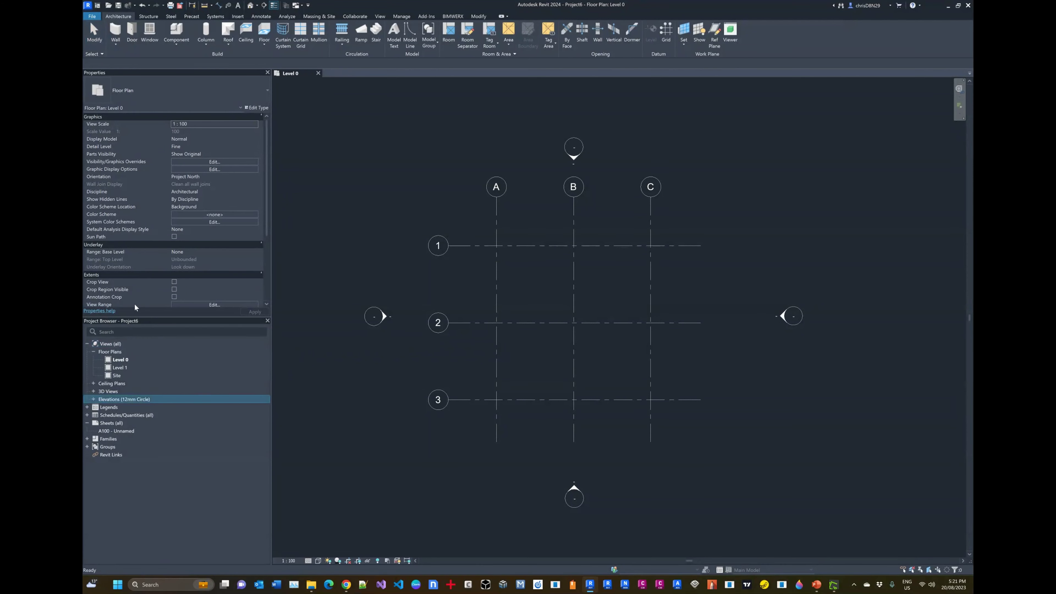
click(93, 400)
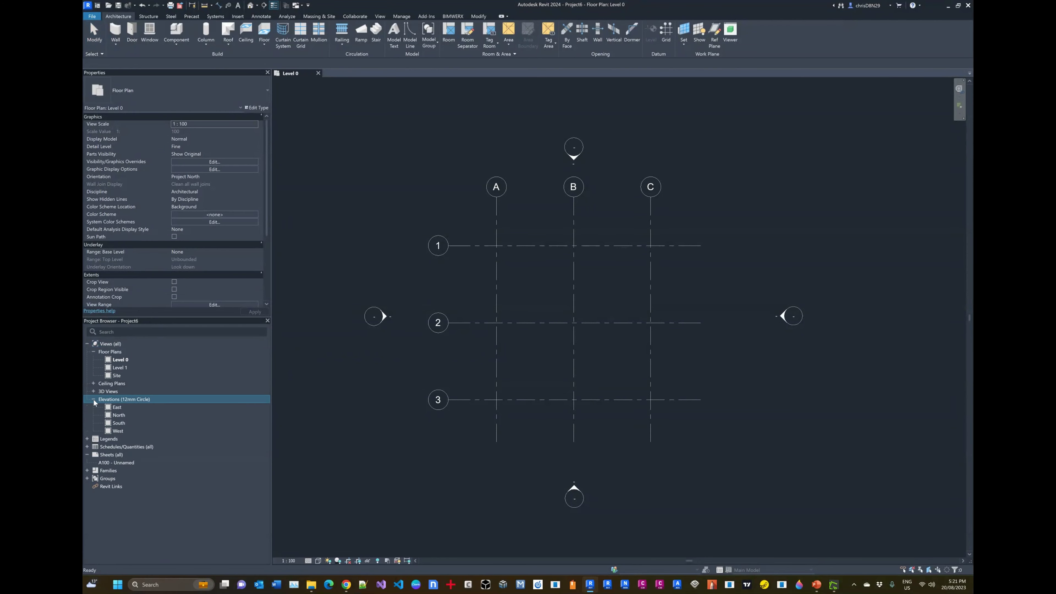
double_click(117, 407)
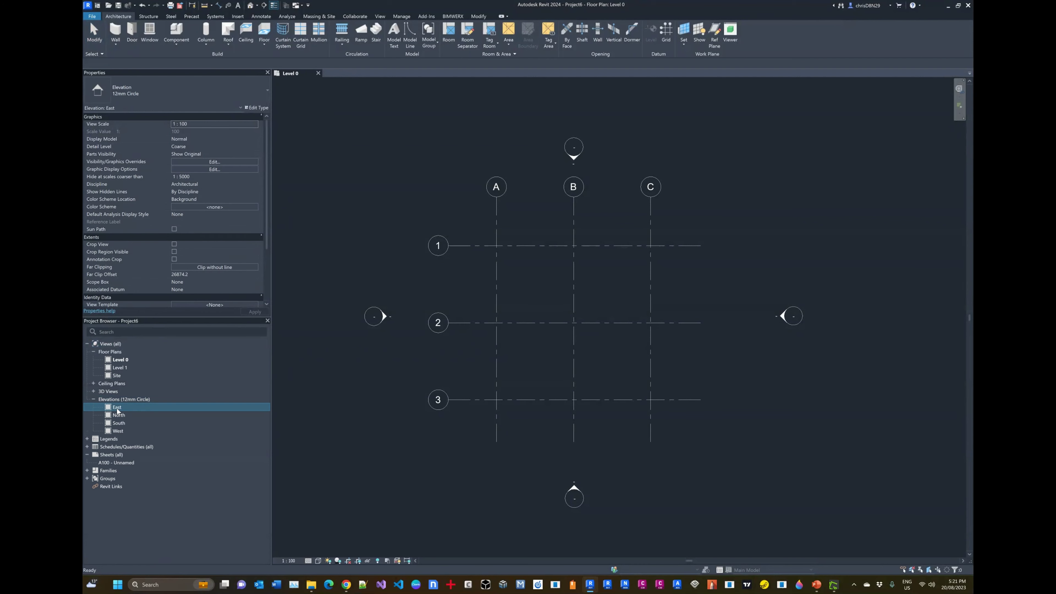
scroll(482, 272, up, 2)
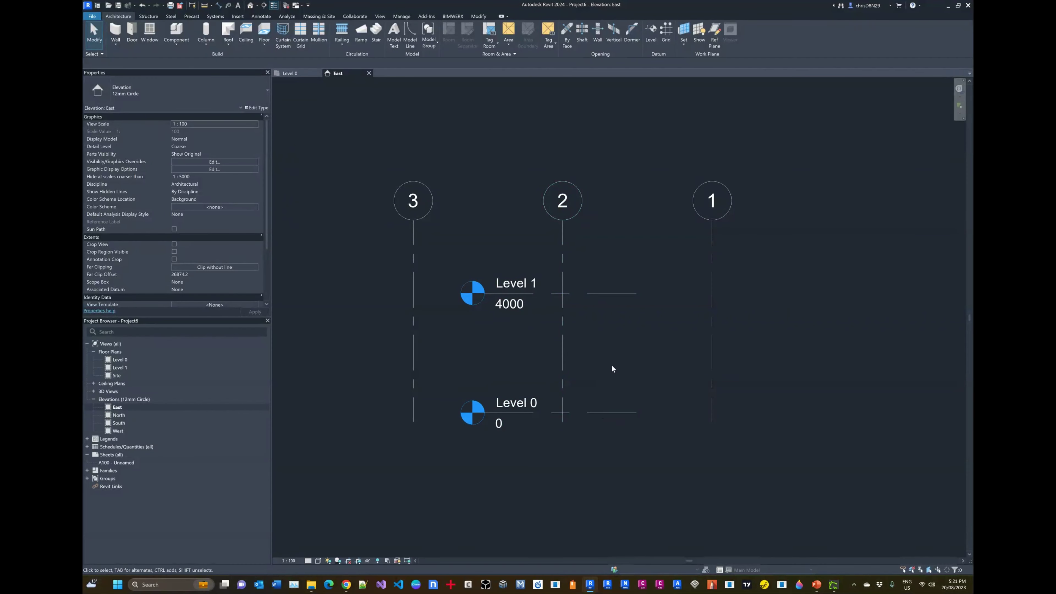
Step: Extend both ends of the aligned Level 0 and Level 1 lines beyond grid lines 1 and 3
click(607, 293)
drag(636, 294, 769, 293)
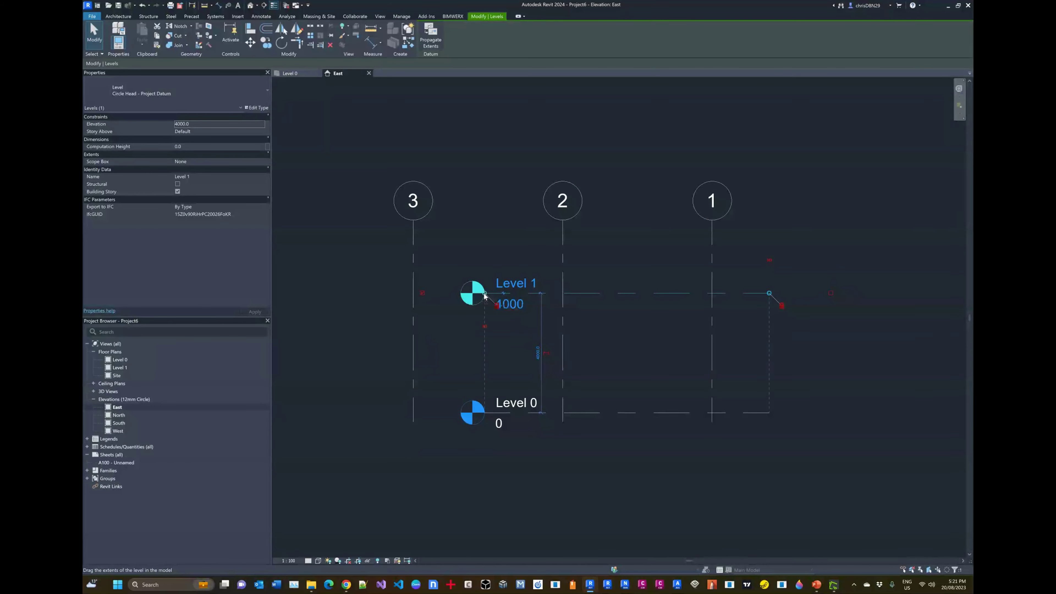
drag(485, 294, 335, 293)
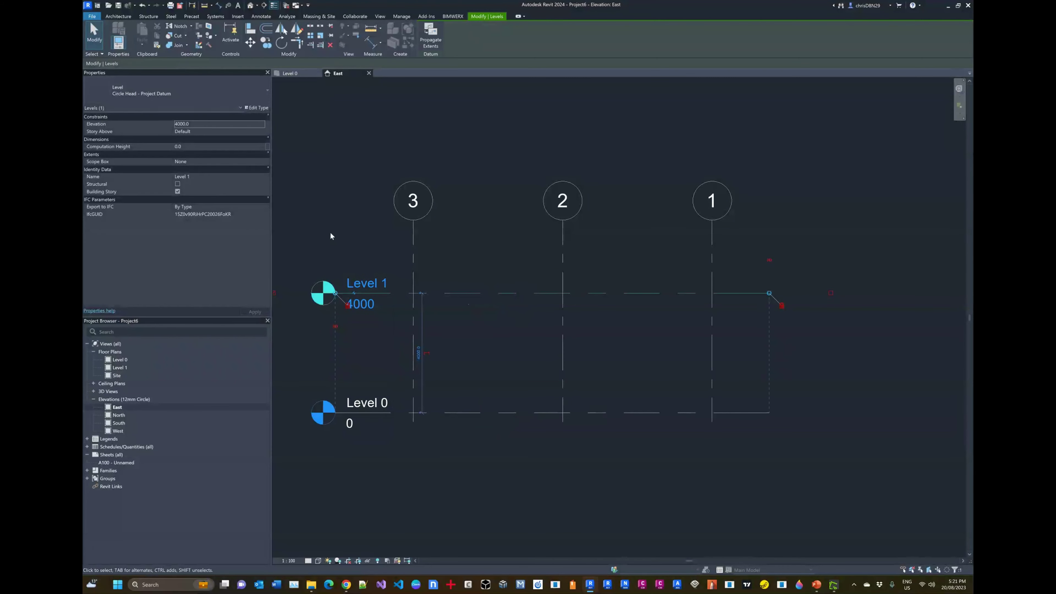
click(340, 228)
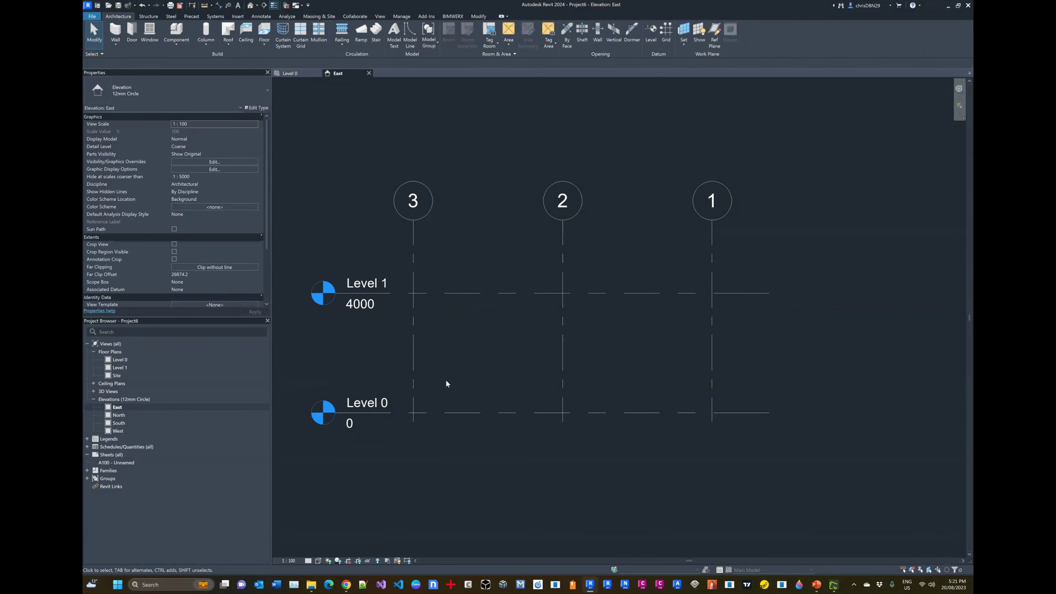
Step: Extend the lower ends of the aligned grid lines 1 to 3 below Level 0 in the East elevation
click(415, 233)
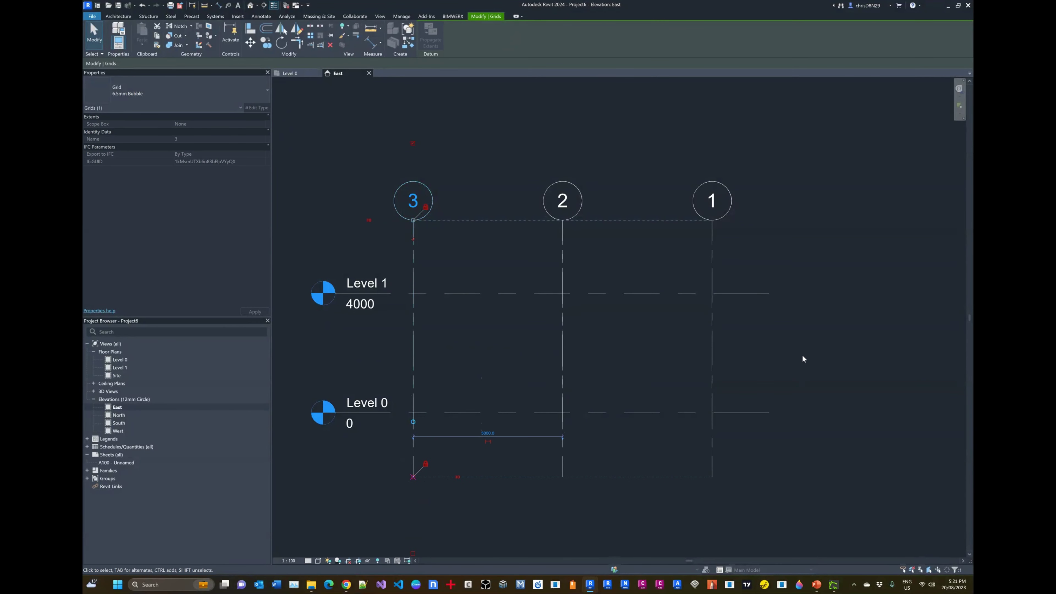
key(Escape)
scroll(519, 290, down, 2)
scroll(482, 292, up, 2)
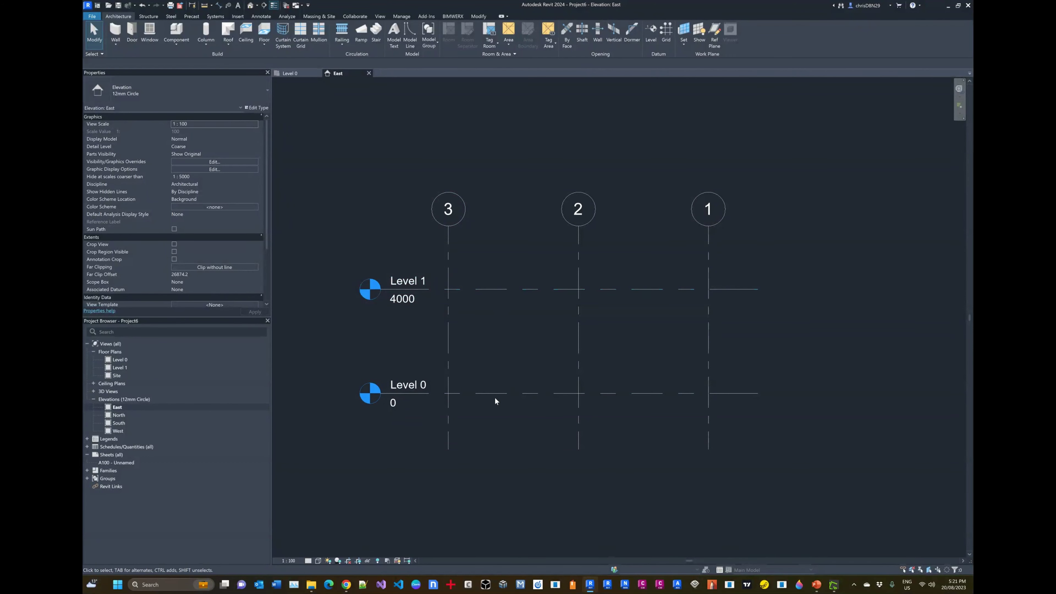
Step: Set the elevation of Level 1 to 2200
click(402, 298)
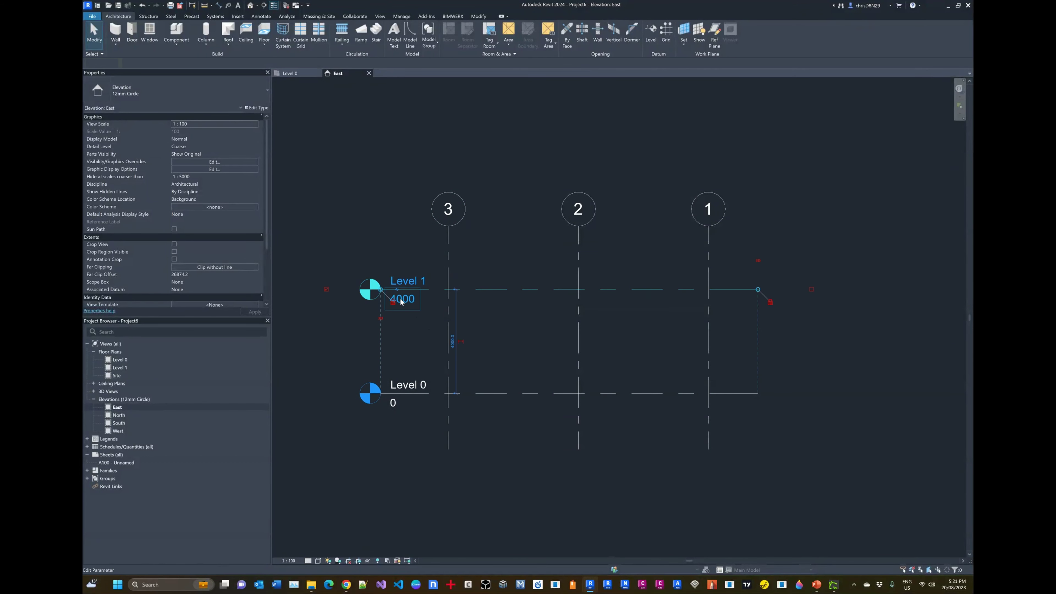
click(401, 299)
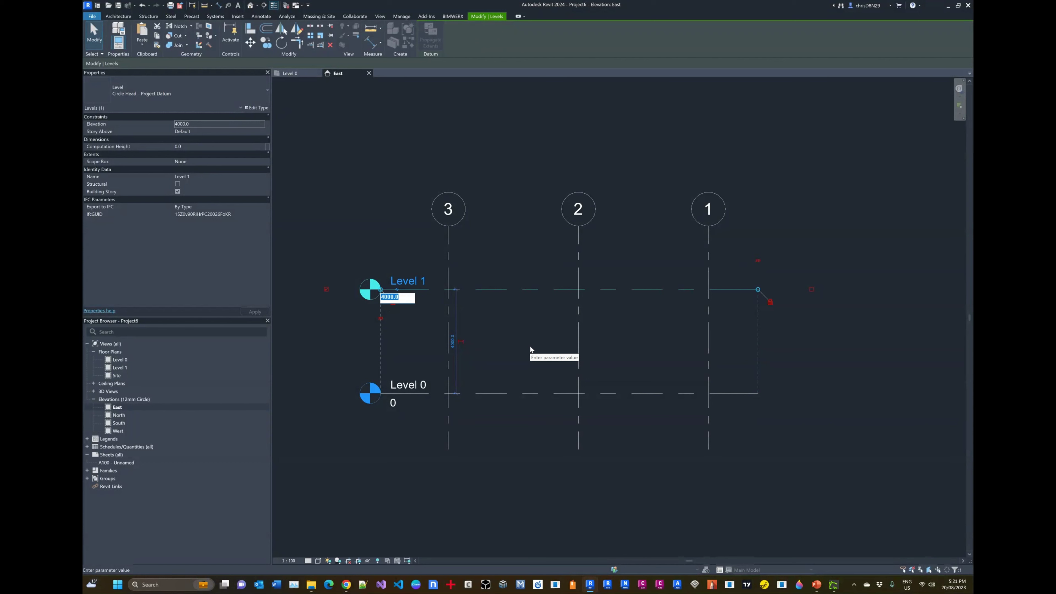
text(2200)
key(Return)
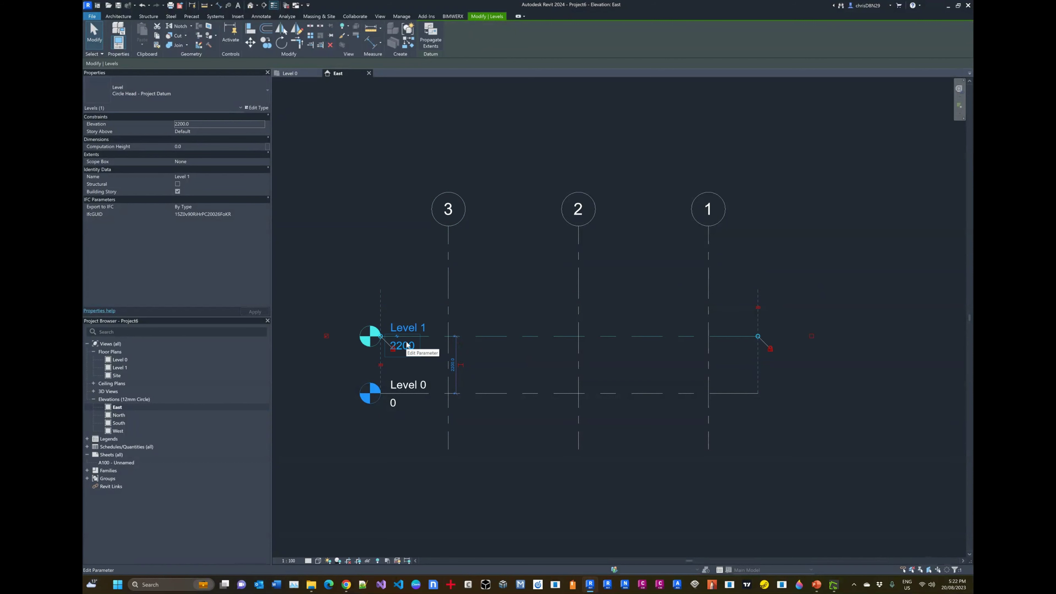
click(520, 292)
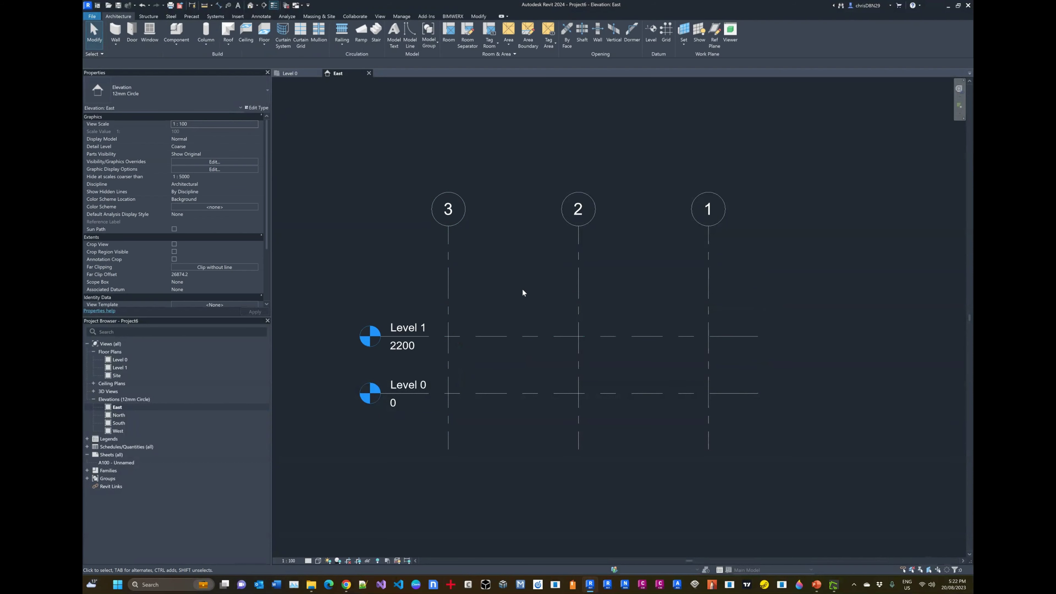
Step: Set the elevation of Level 1 to 2750
click(409, 349)
click(410, 349)
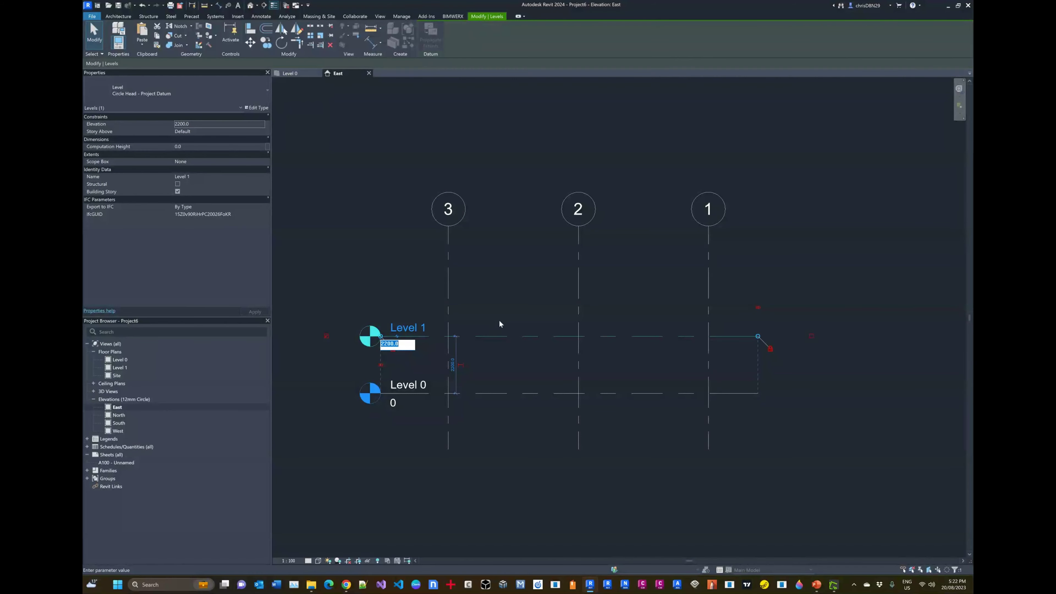
text(2750)
key(Return)
click(491, 278)
scroll(480, 343, up, 2)
scroll(488, 291, down, 2)
scroll(490, 319, up, 1)
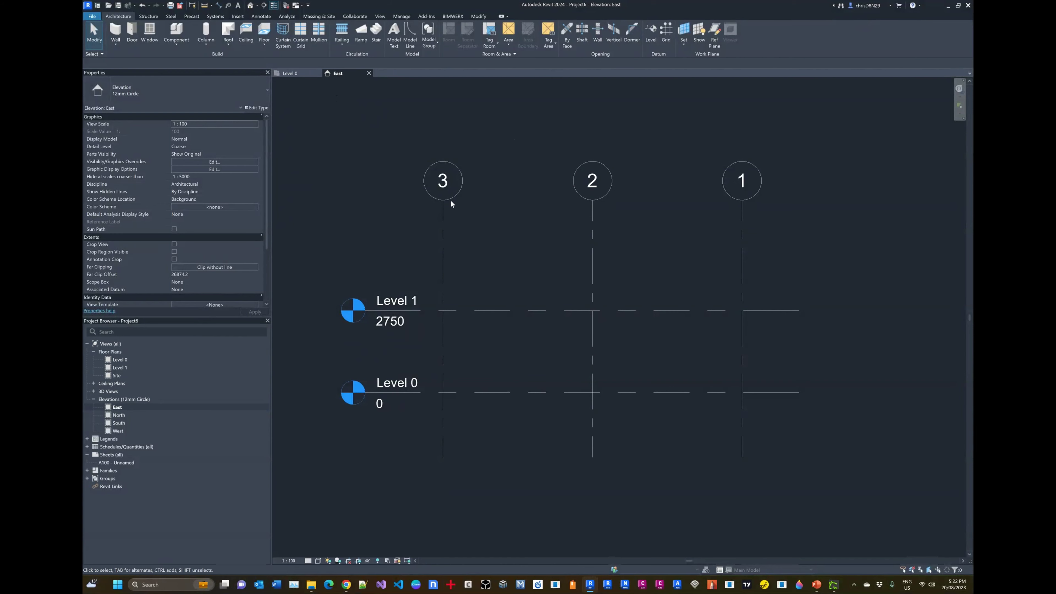
Step: Return to the Level 0 floor plan view
click(290, 73)
click(343, 74)
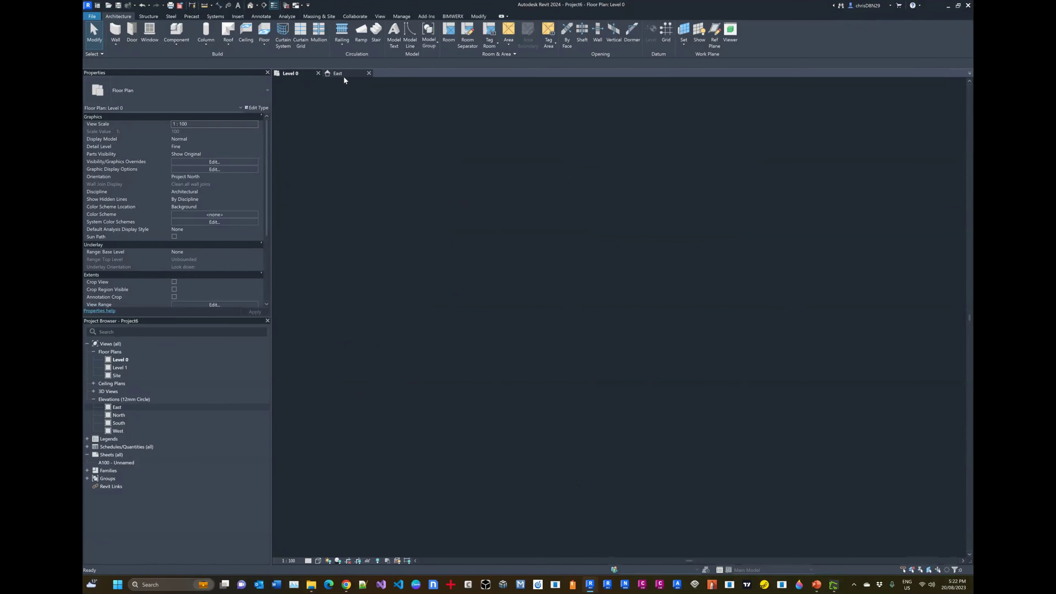
click(295, 73)
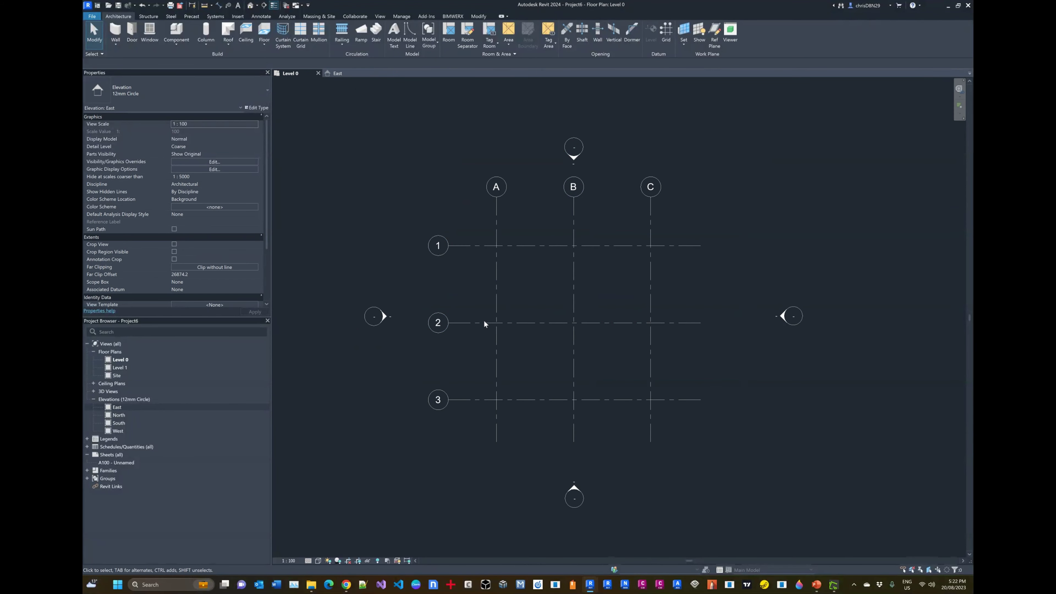
click(680, 299)
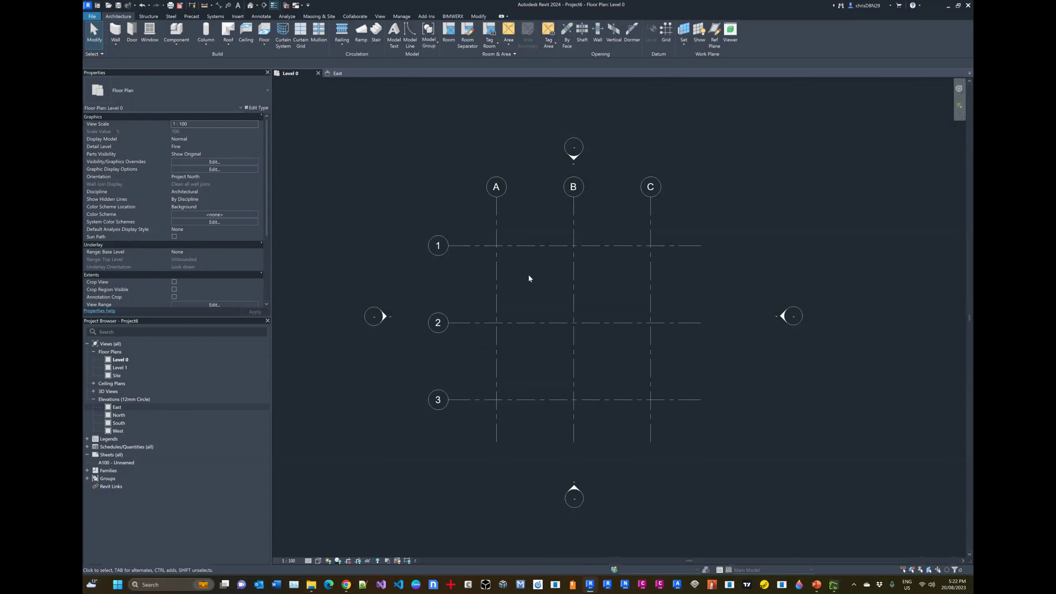
Step: Select all six grid lines and move them together slightly down and to the right between the elevation markers
drag(655, 388, 476, 240)
drag(574, 295, 581, 303)
key(Escape)
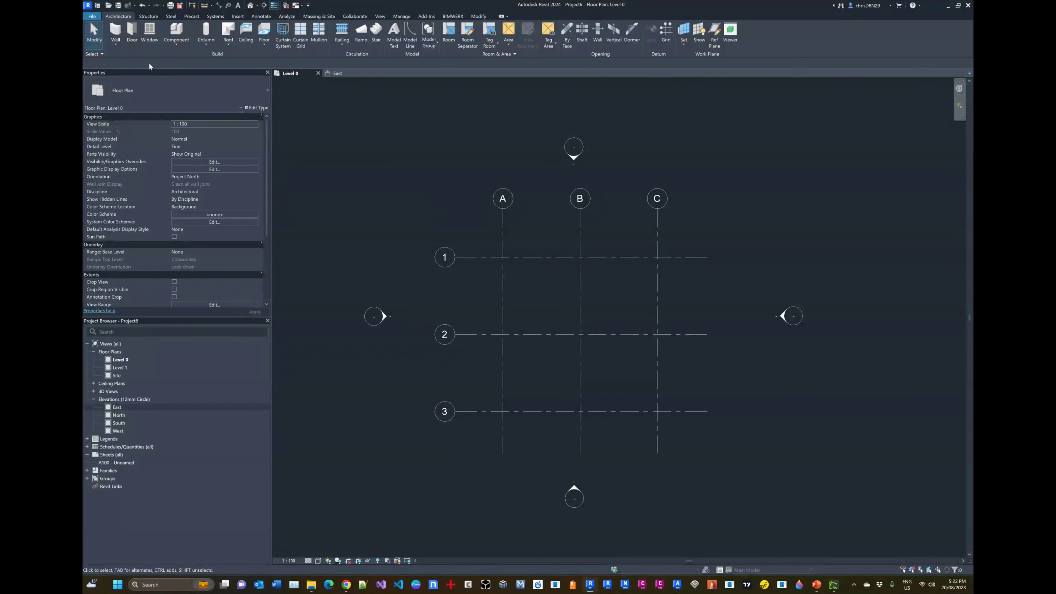
Step: Draw a closed square of exterior walls through grid intersections A1, C1, C3 and A3, with the top constraint up to Level 1
click(114, 29)
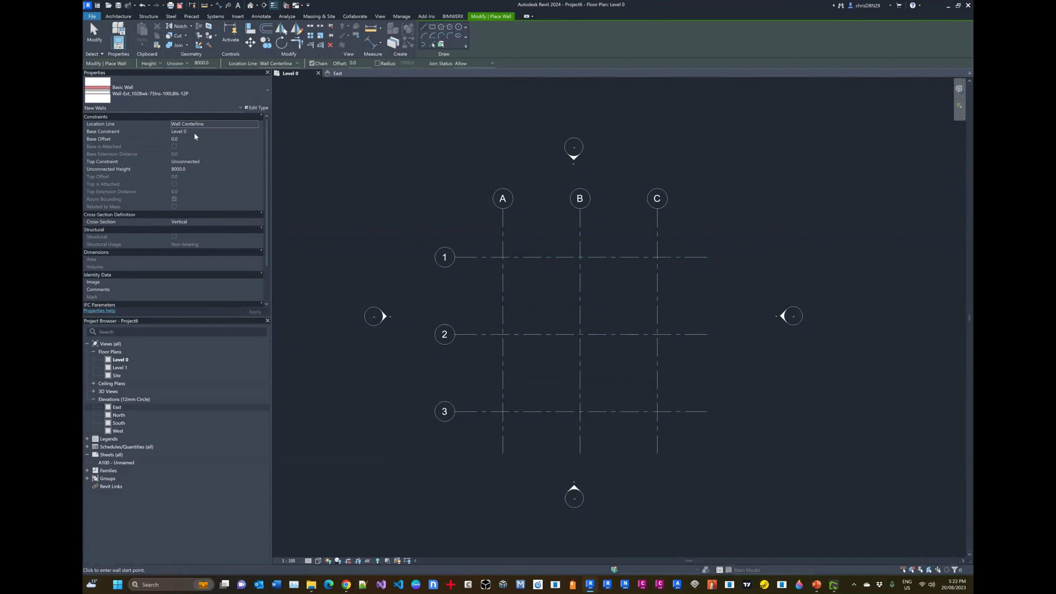
click(209, 161)
click(255, 162)
click(209, 181)
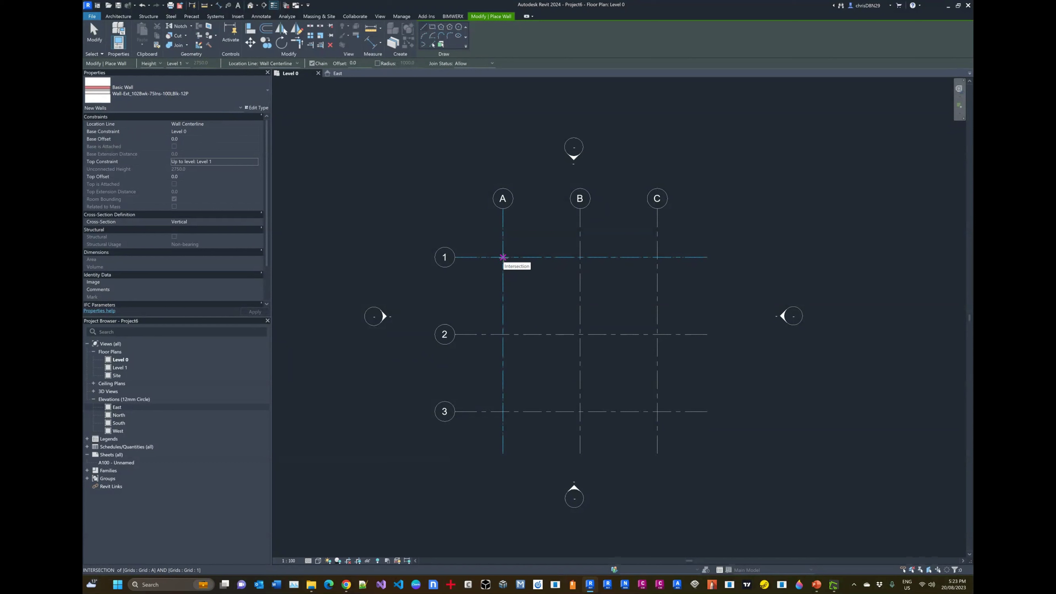
click(502, 258)
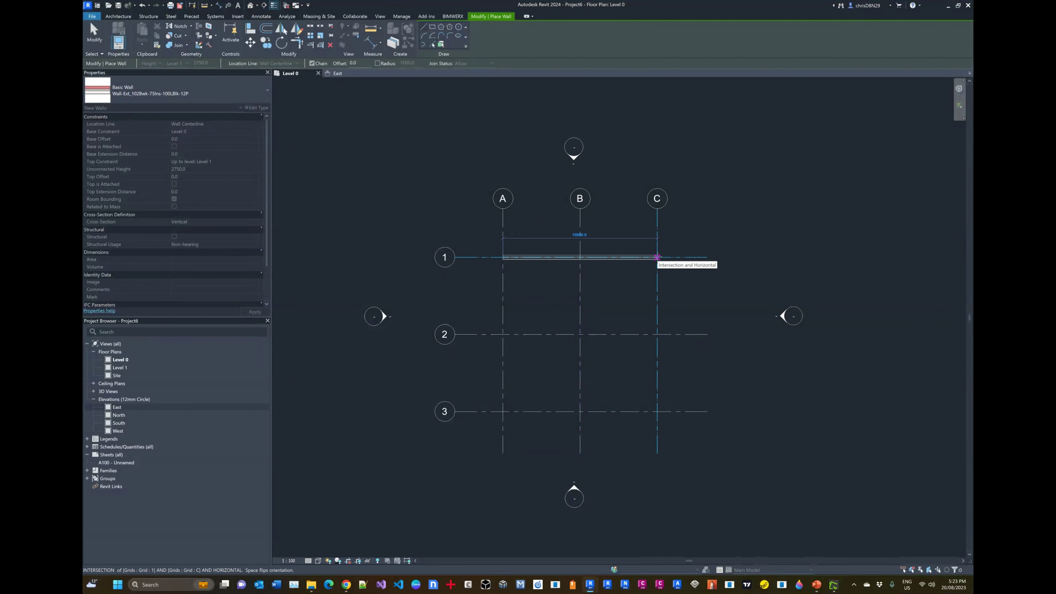
click(657, 257)
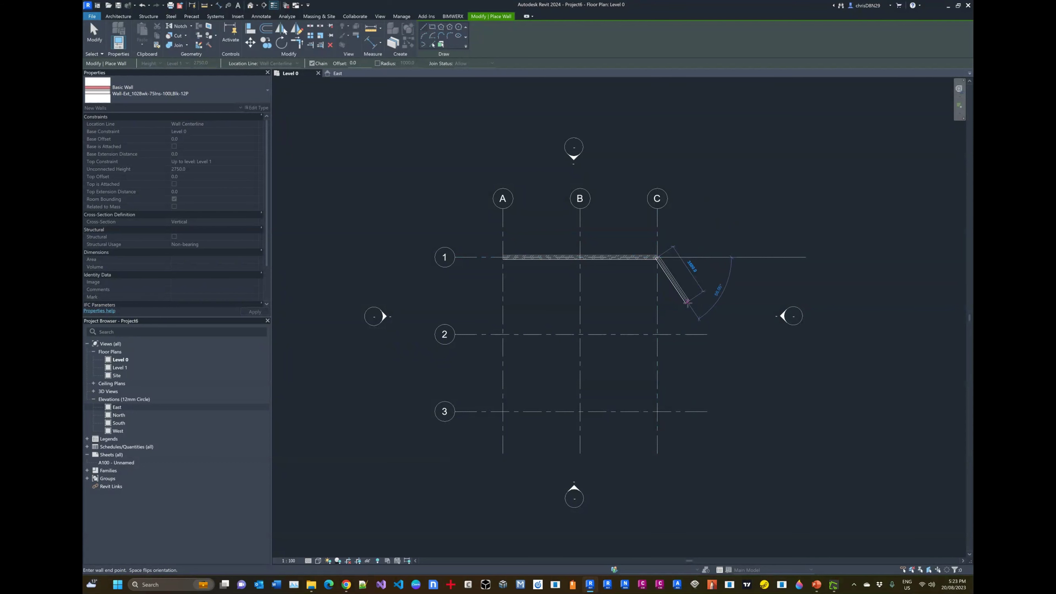
click(658, 411)
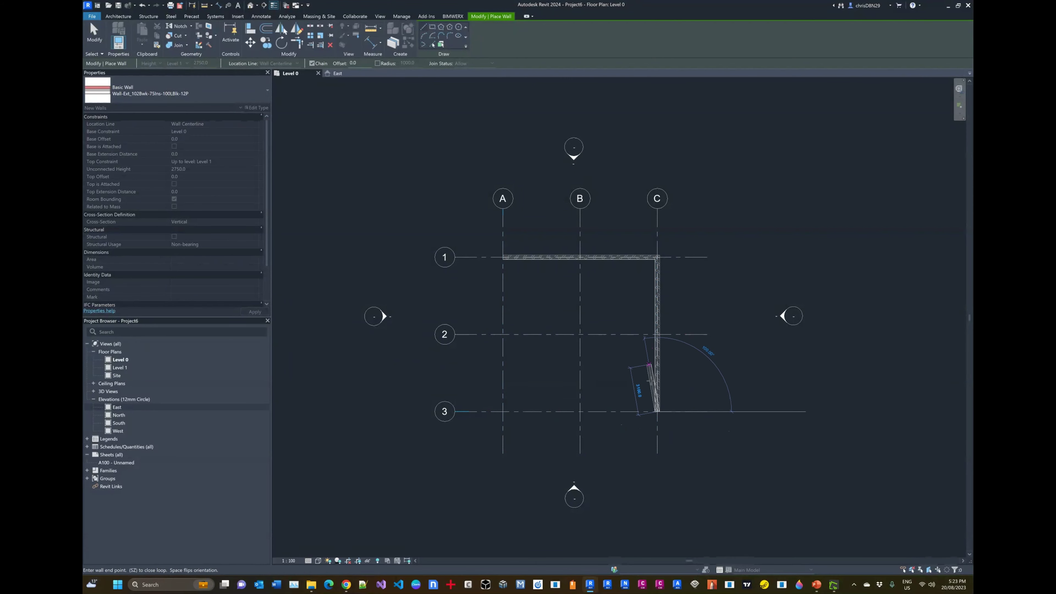
click(503, 411)
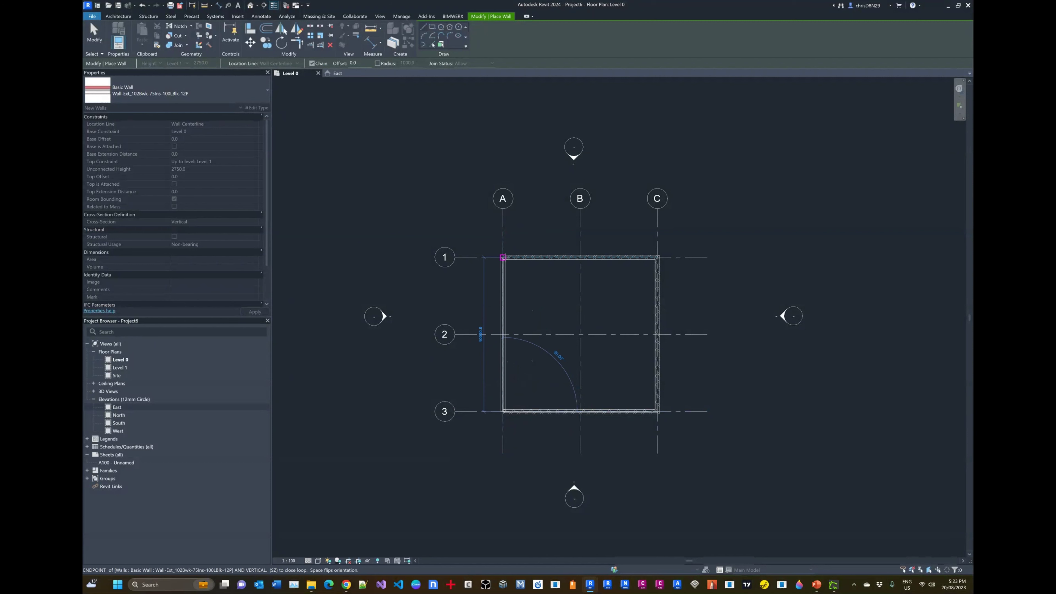
click(503, 257)
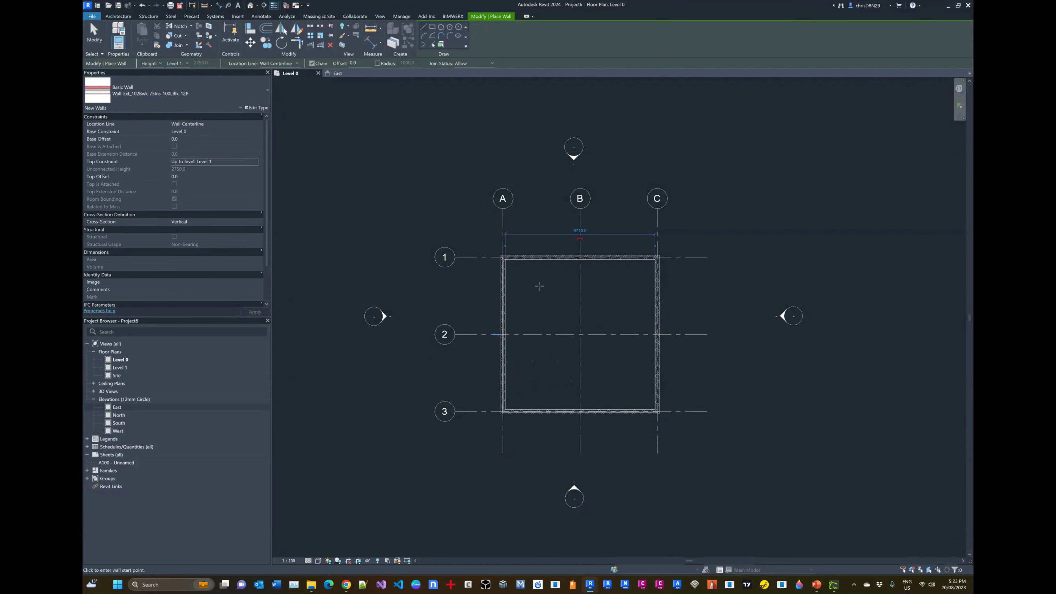
key(Escape)
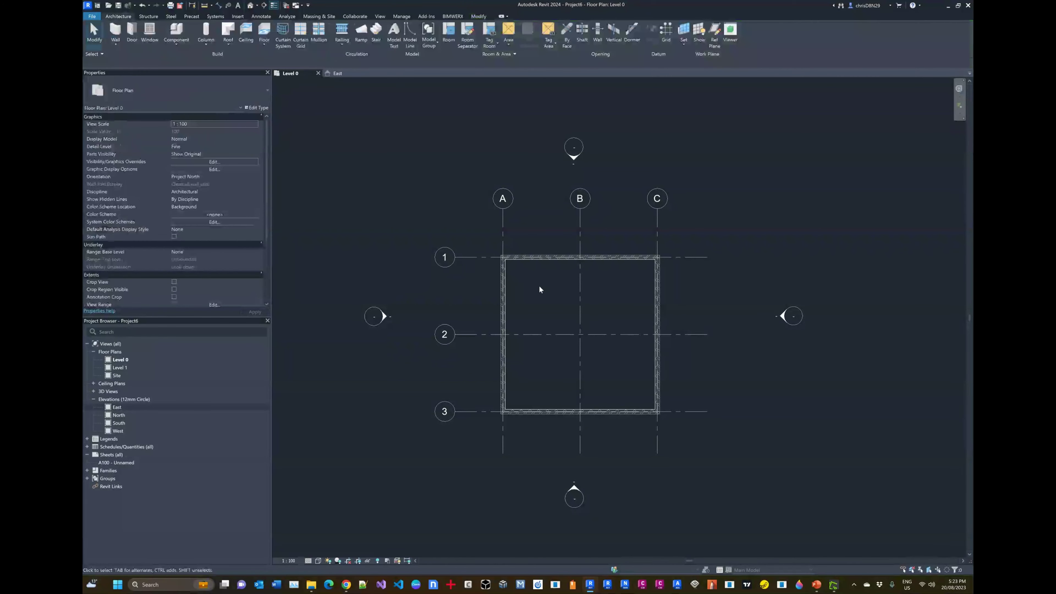
Step: Examine the wall layers and the corner join at grid intersection A1, selecting the wall along grid 1
scroll(501, 256, up, 7)
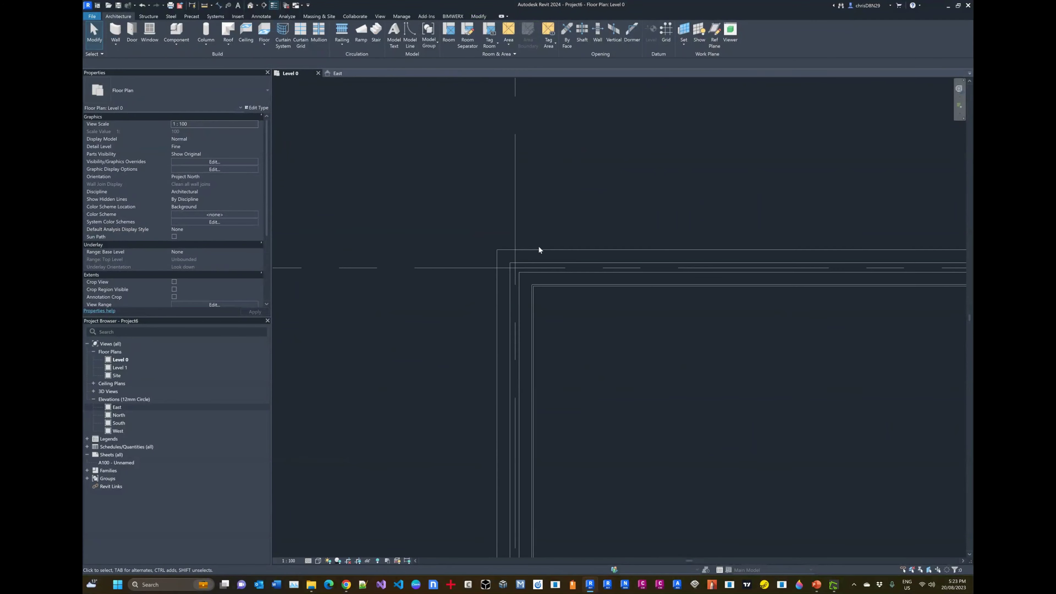
scroll(538, 250, down, 5)
scroll(528, 254, up, 5)
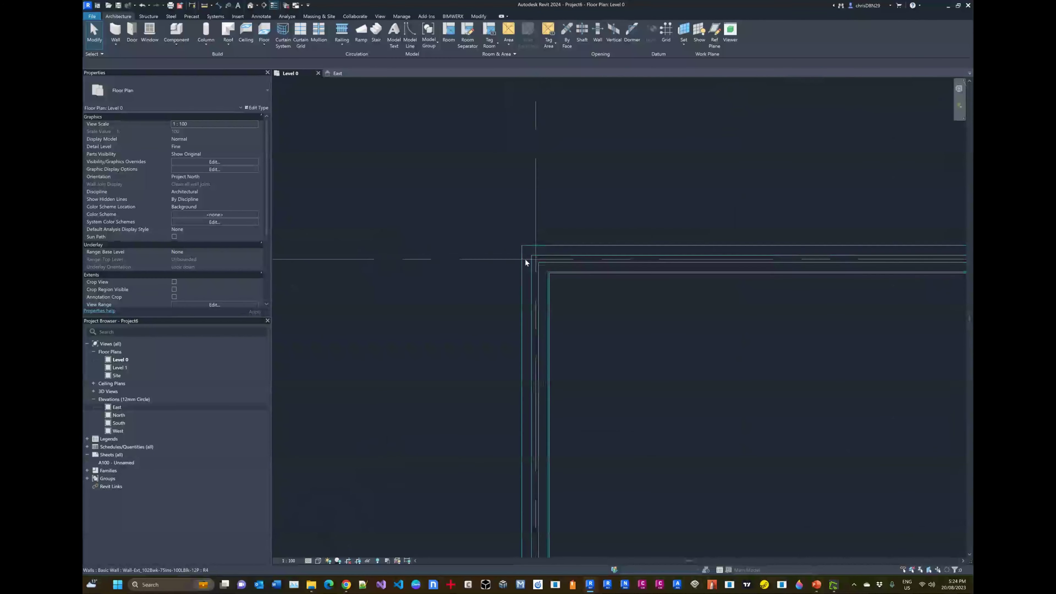
scroll(540, 244, down, 6)
scroll(686, 237, down, 2)
scroll(637, 242, up, 5)
scroll(714, 243, down, 2)
scroll(714, 243, down, 2)
scroll(585, 249, up, 7)
scroll(625, 252, up, 1)
click(594, 282)
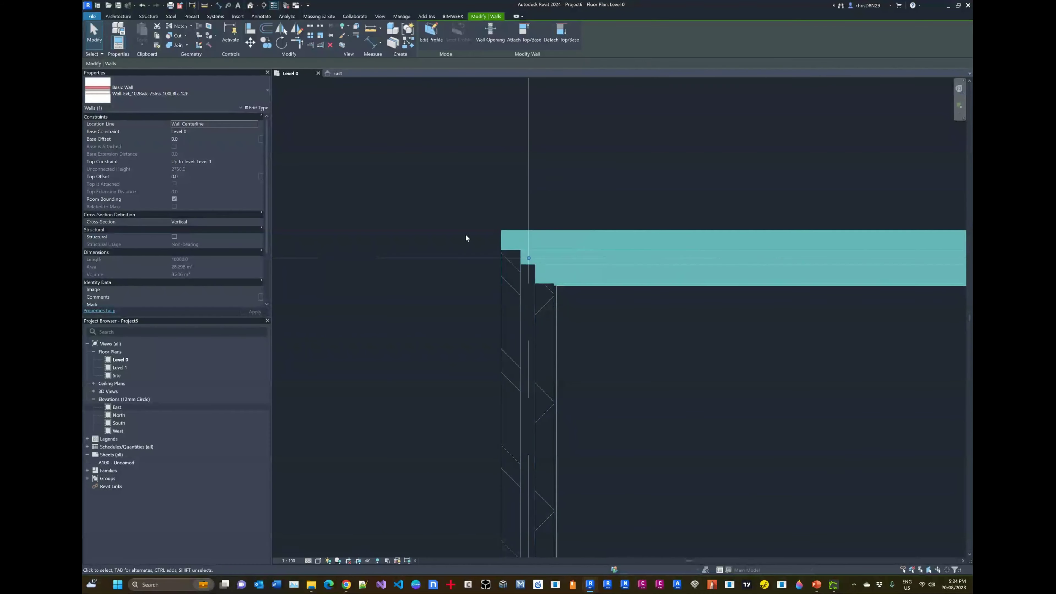
scroll(465, 238, down, 5)
click(483, 283)
scroll(476, 238, up, 4)
scroll(476, 238, up, 1)
click(540, 296)
click(527, 270)
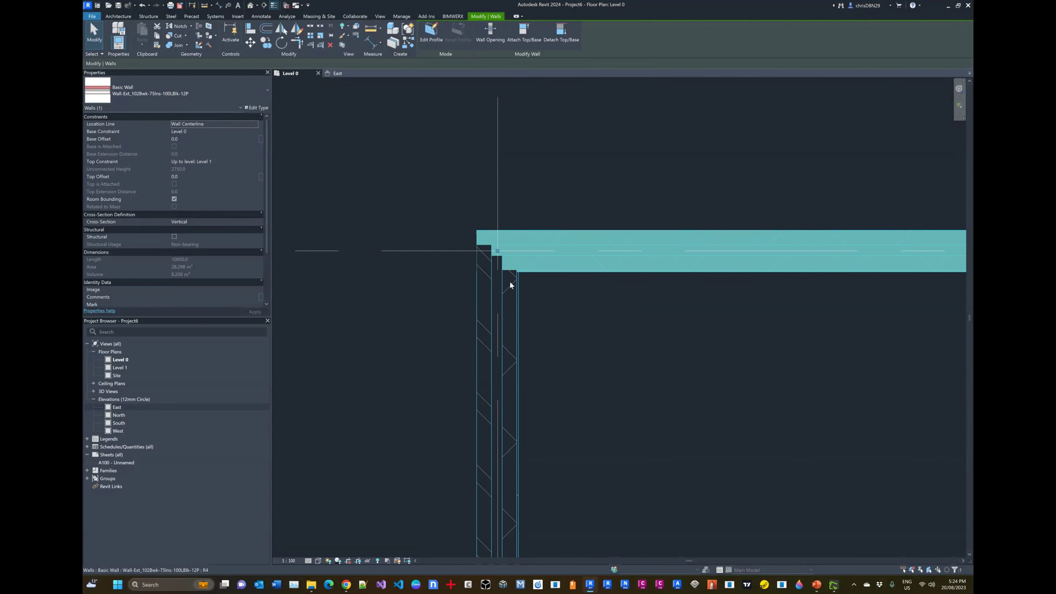
Step: Inspect the layered corner join at grid intersection A1 close up, reselecting the wall along grid 1
scroll(512, 275, up, 1)
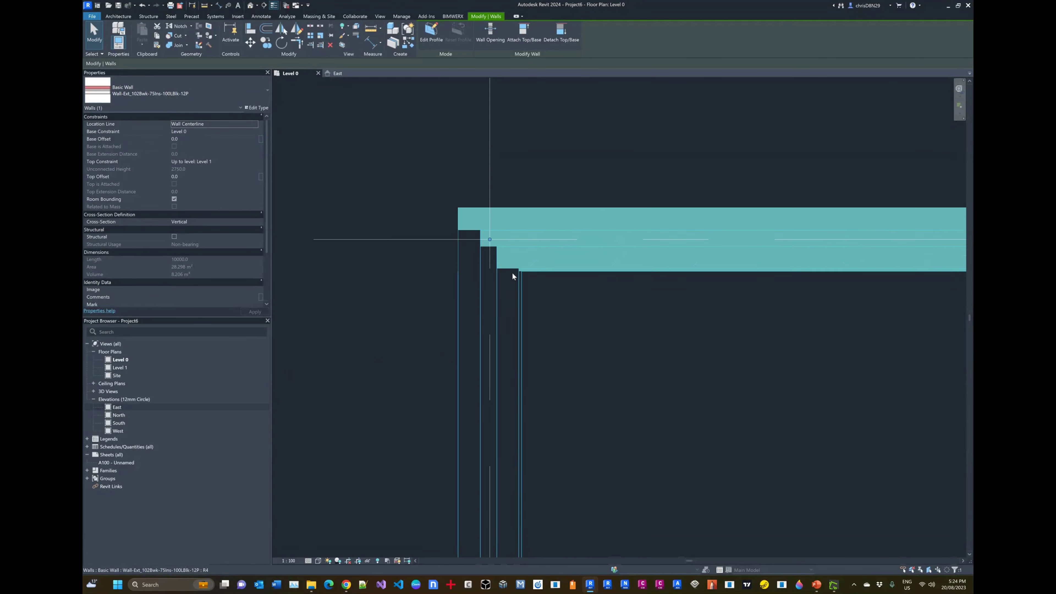
click(561, 314)
click(579, 269)
click(620, 286)
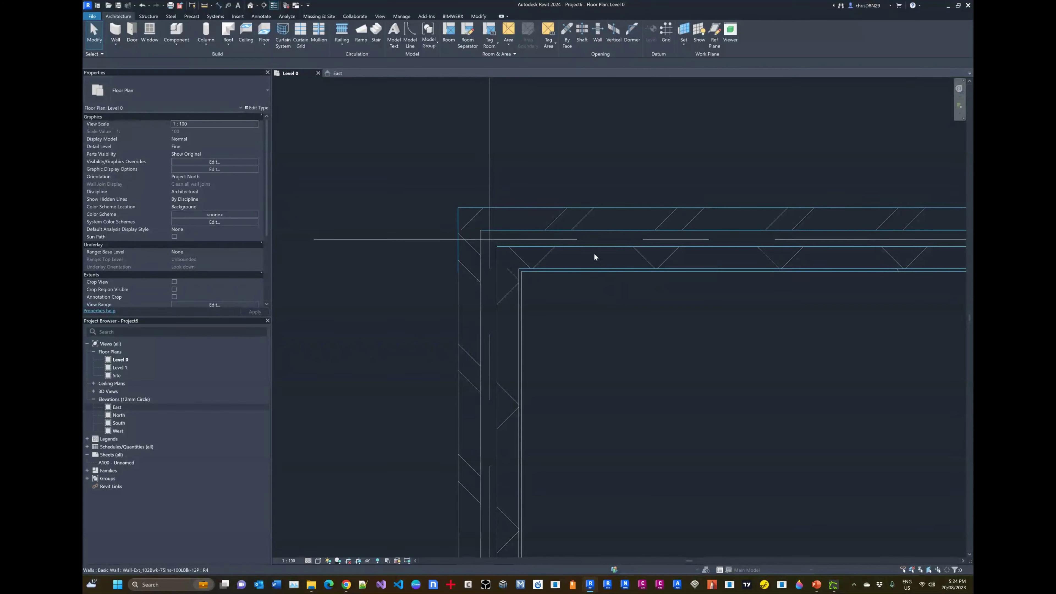
click(599, 220)
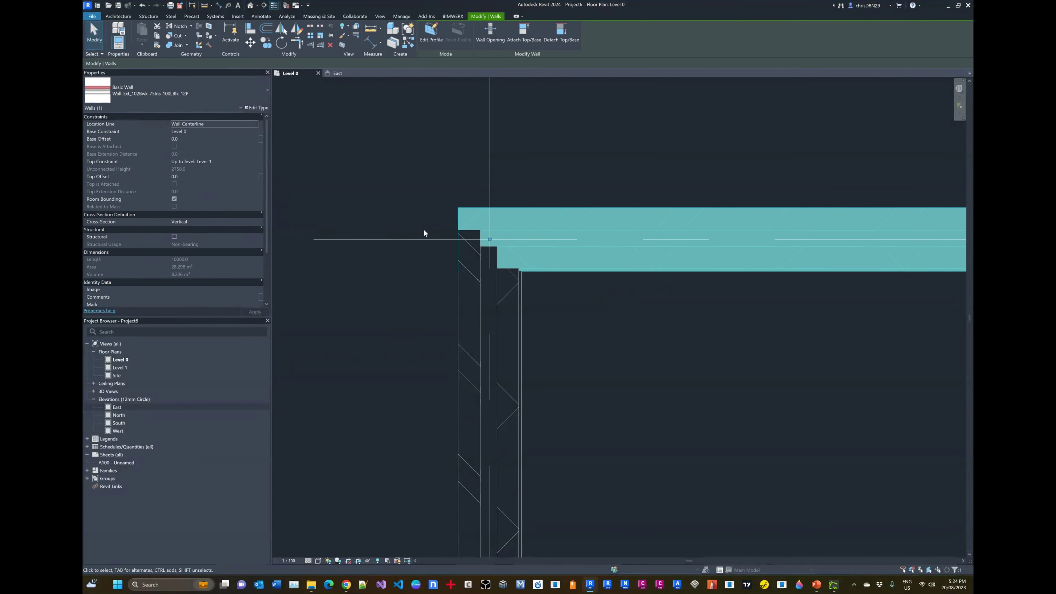
Step: Clear the wall selection and review the complete square of walls against the grid and elevation markers
scroll(424, 231, down, 2)
scroll(424, 226, down, 3)
scroll(459, 280, up, 1)
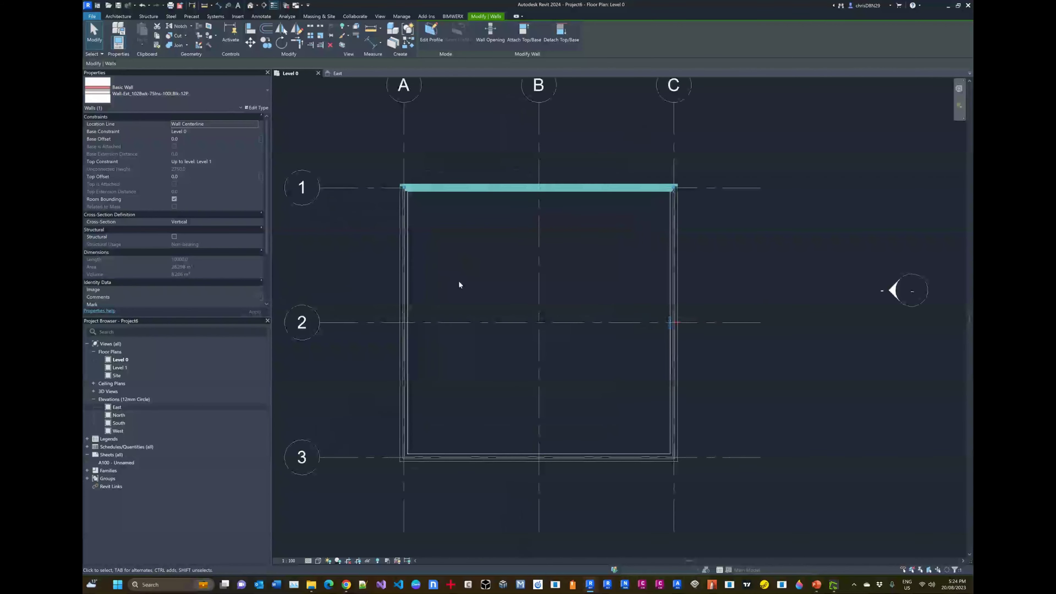
click(447, 255)
scroll(398, 182, up, 2)
scroll(399, 182, down, 2)
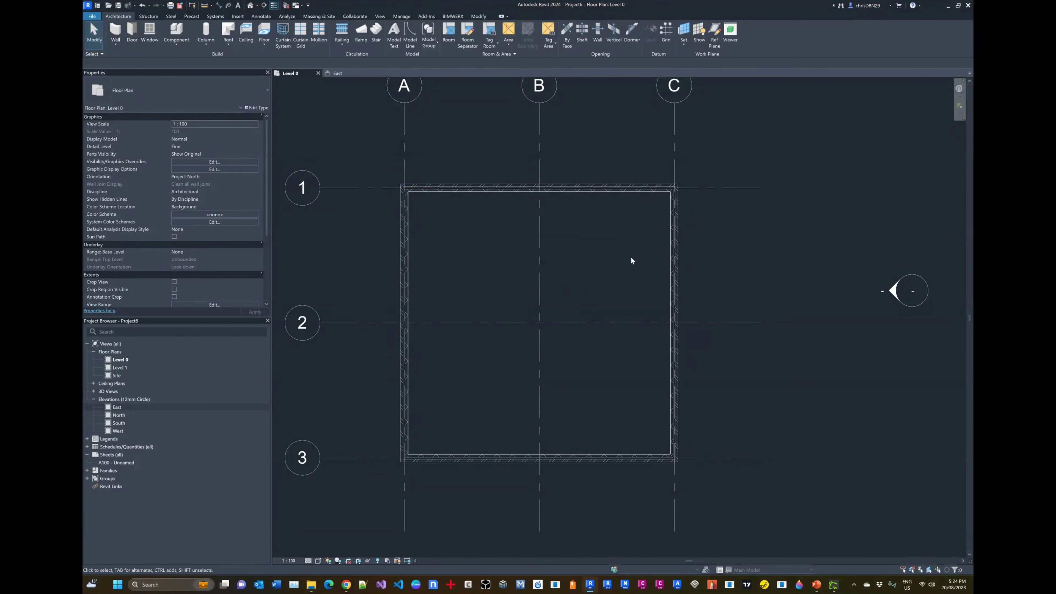
scroll(630, 256, down, 2)
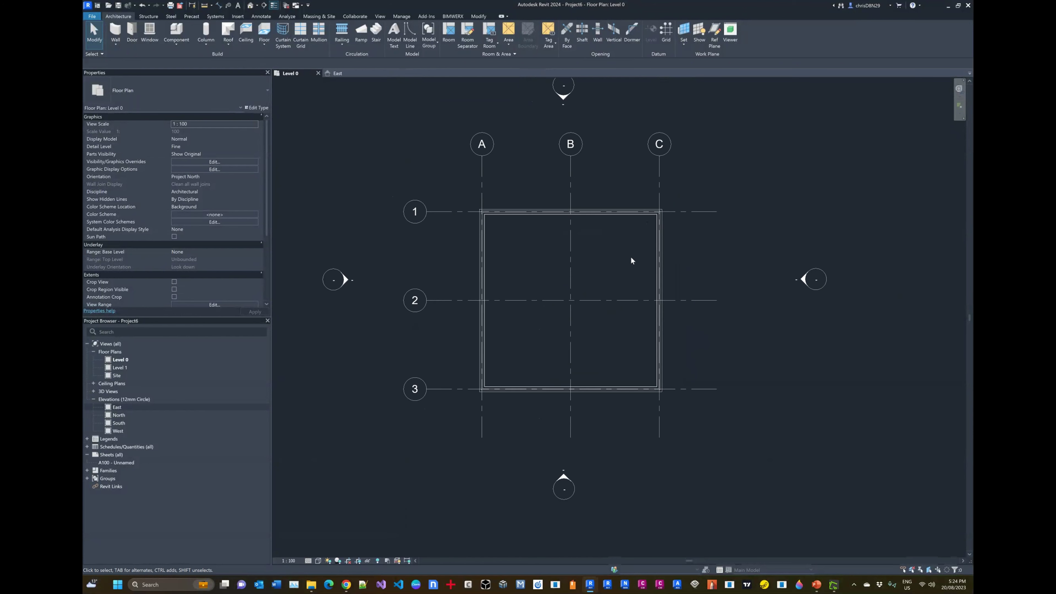
scroll(581, 291, up, 1)
scroll(580, 291, down, 1)
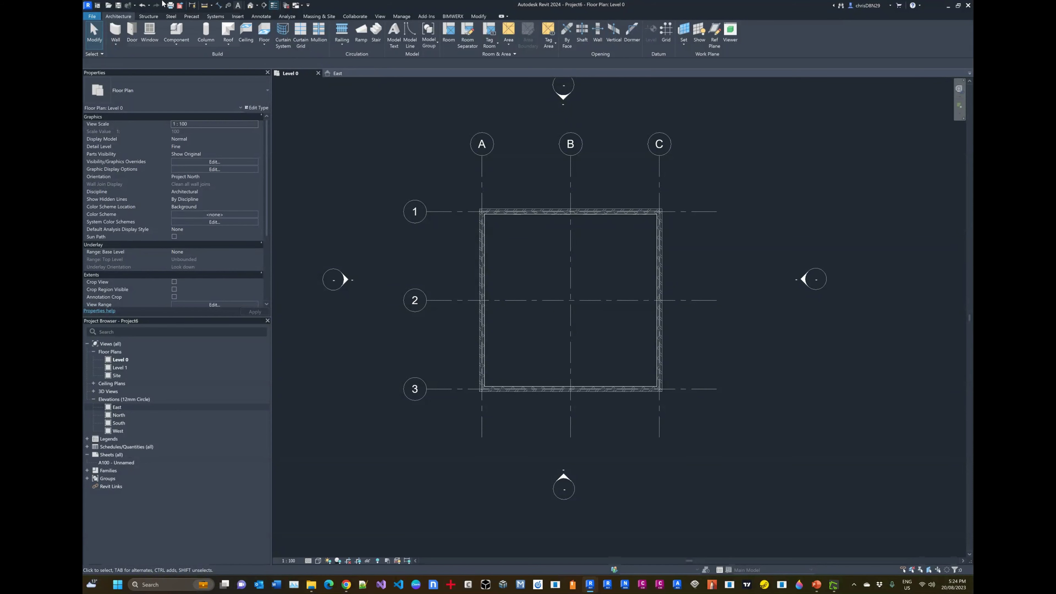
Step: Open the default 3D view and orbit the four brick walls to a raised corner angle
click(250, 6)
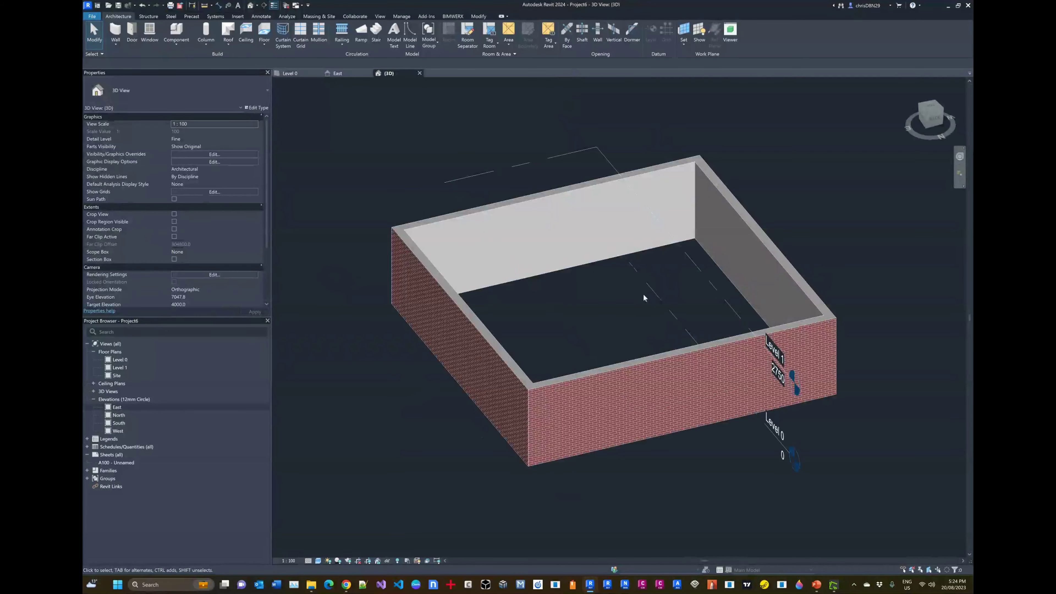
scroll(634, 290, up, 1)
shift+middle_drag(591, 316, 650, 300)
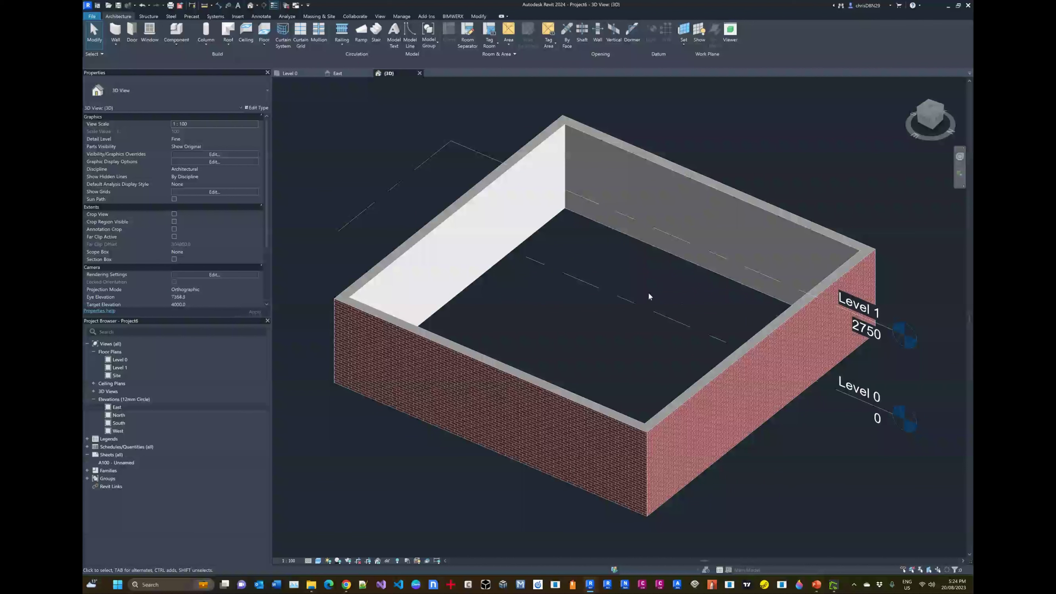
Step: Move the wall on grid A inward in 3D, and compare the change in the Level 0 plan and East elevation
click(593, 225)
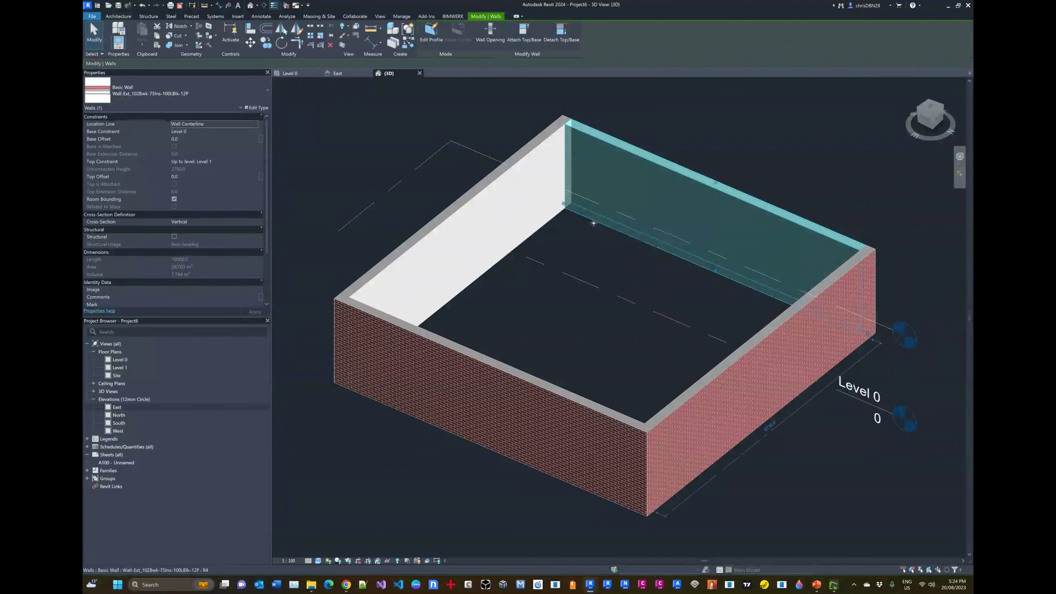
drag(598, 225, 581, 251)
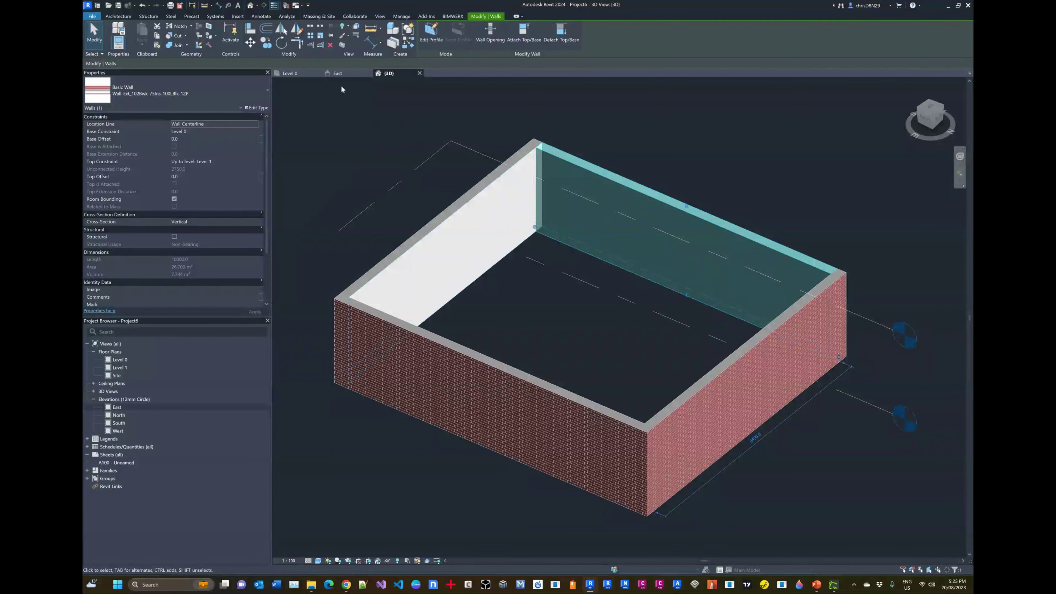
click(299, 74)
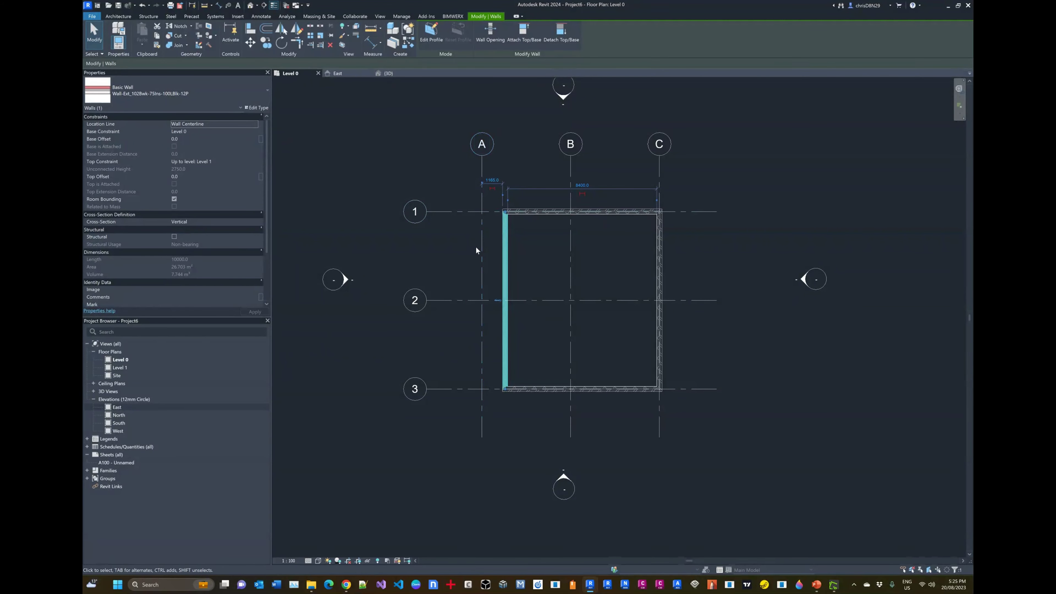
click(389, 74)
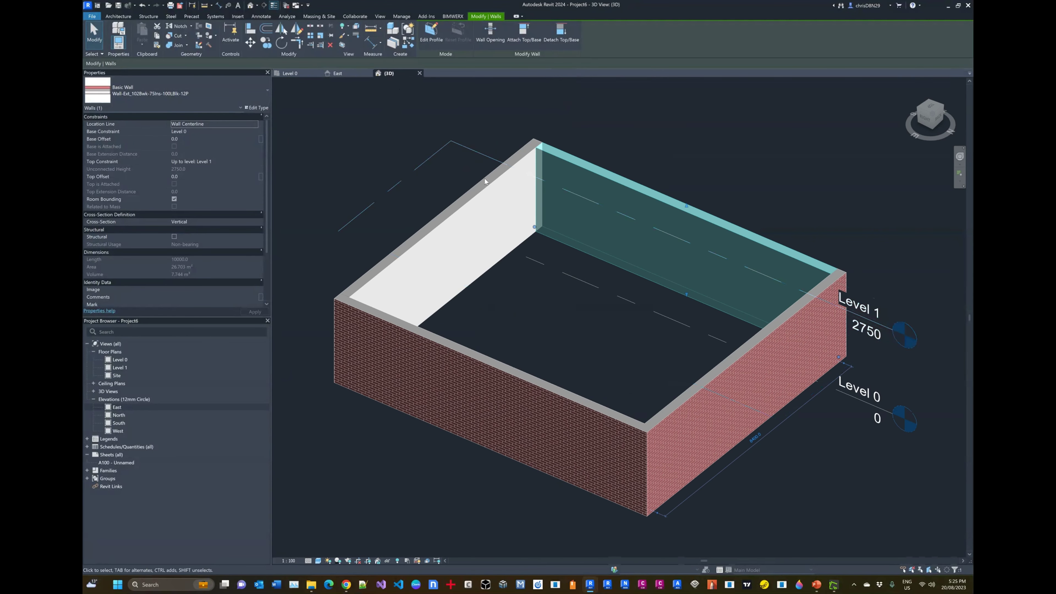
mouse_move(624, 323)
shift+middle_down()
mouse_move(532, 302)
mouse_move(611, 320)
shift+middle_up()
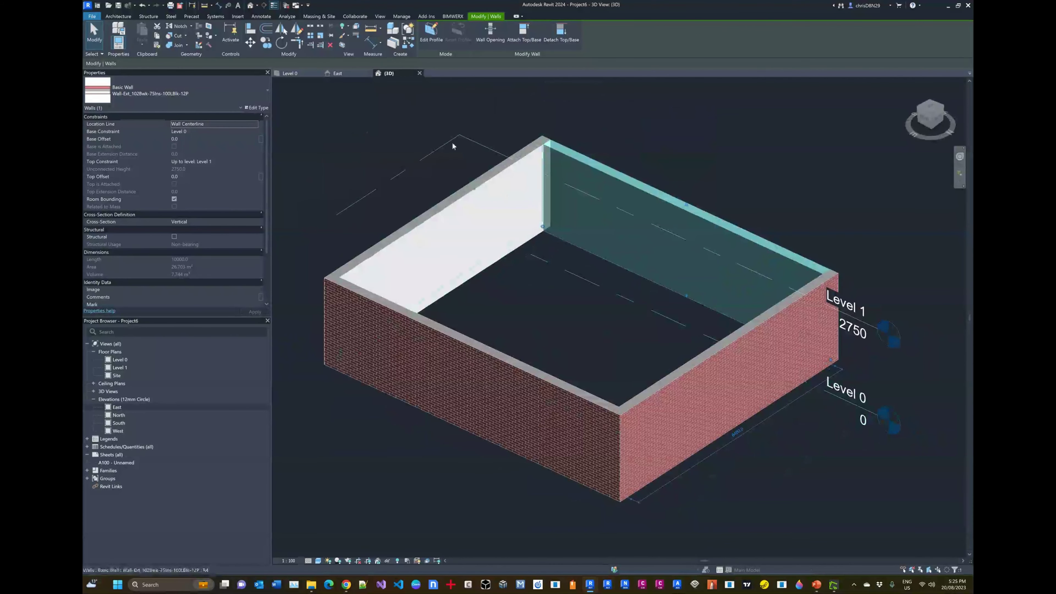
click(338, 74)
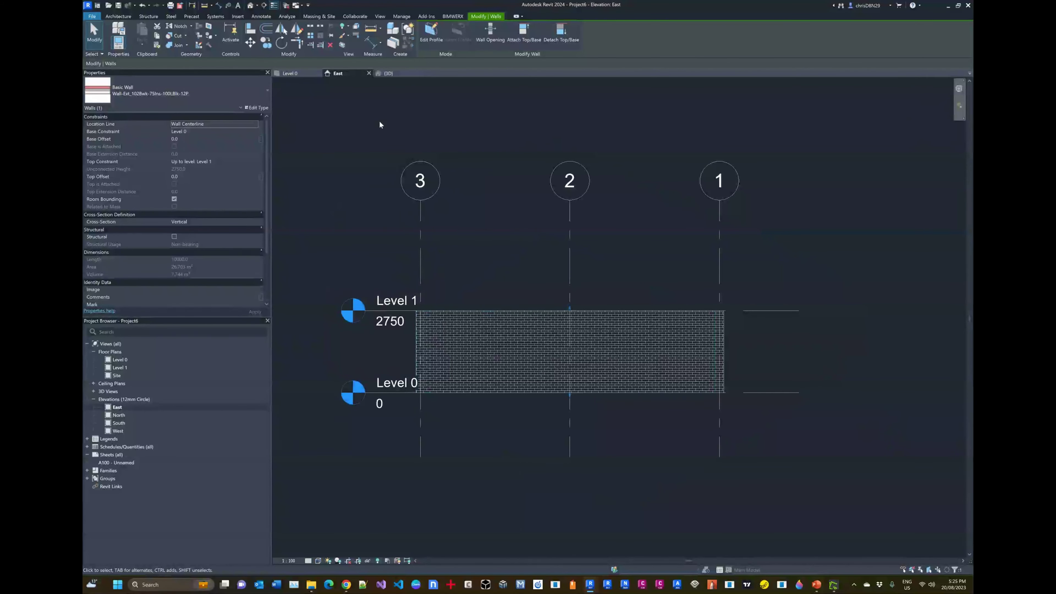
click(397, 75)
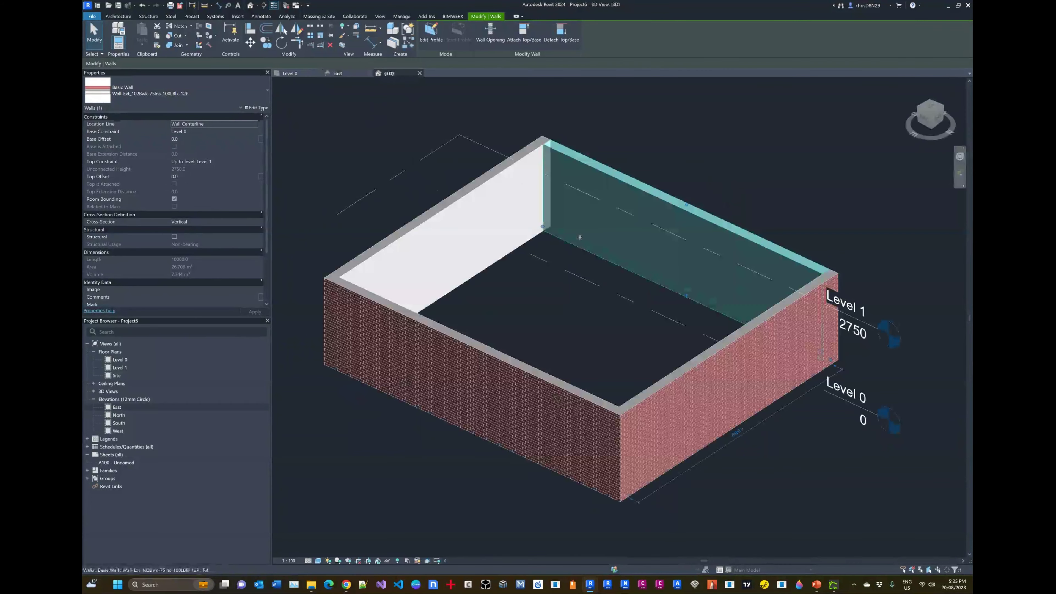
click(294, 75)
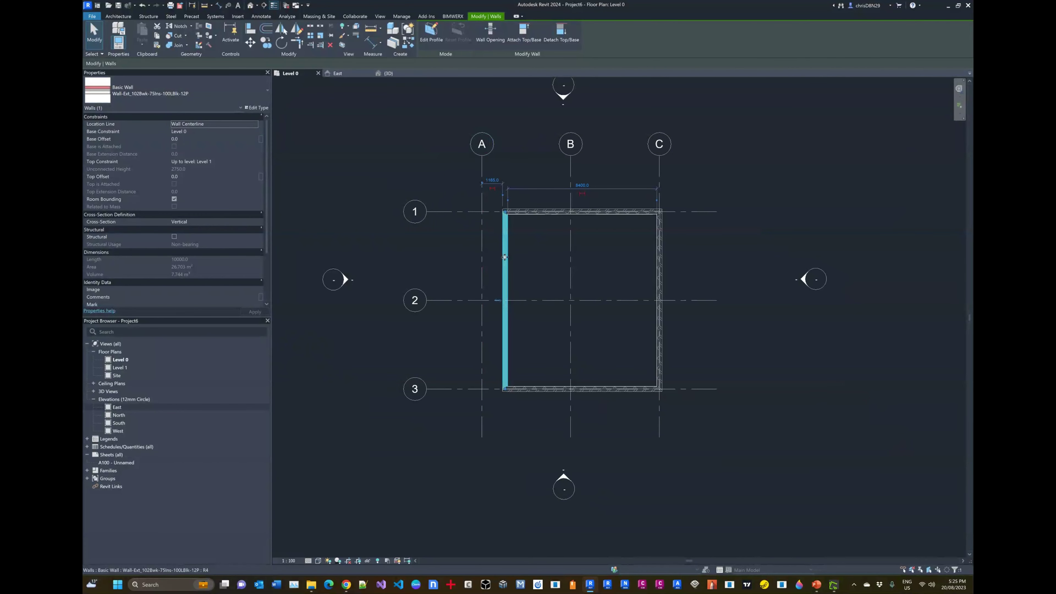
Step: Move the same wall outward past grid A in the Level 0 plan, and check the change in the 3D view
drag(486, 259, 436, 259)
click(394, 74)
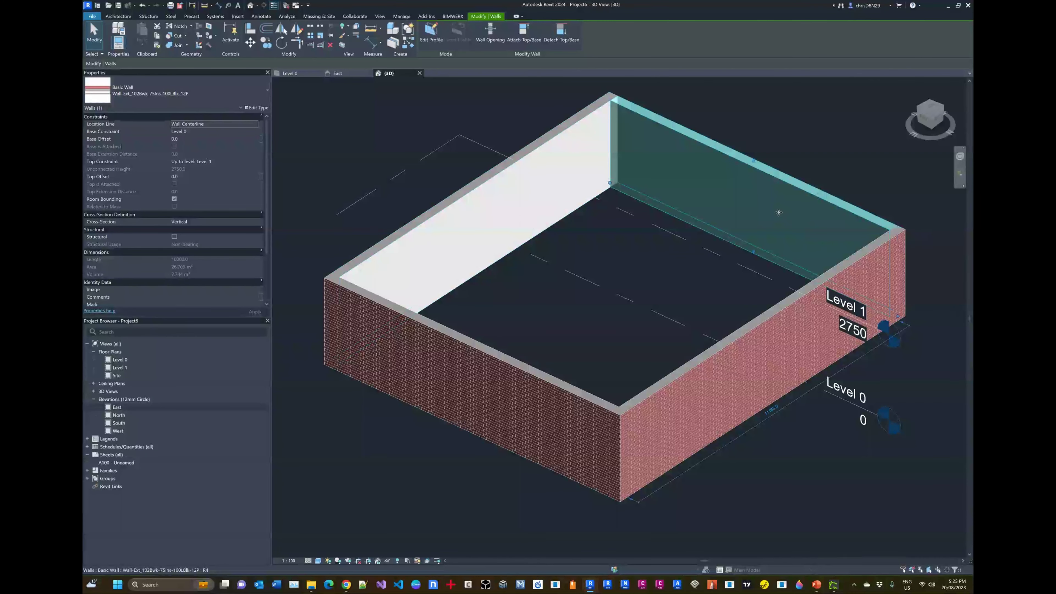
click(297, 74)
click(531, 260)
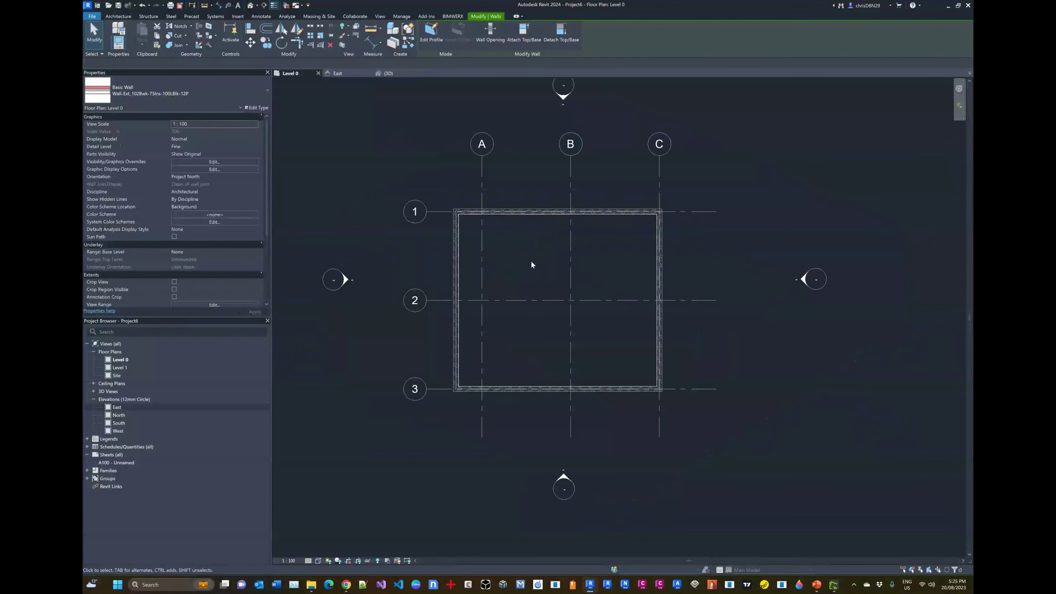
Step: Undo both moves of the wall belonging to grid A
key(ctrl+z)
key(ctrl+y)
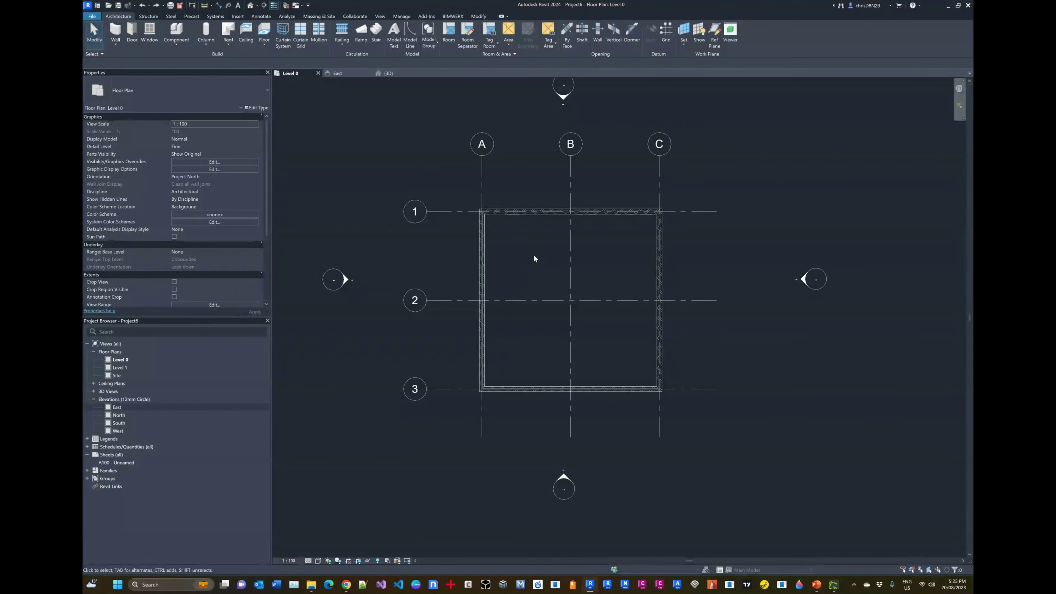
scroll(592, 262, up, 1)
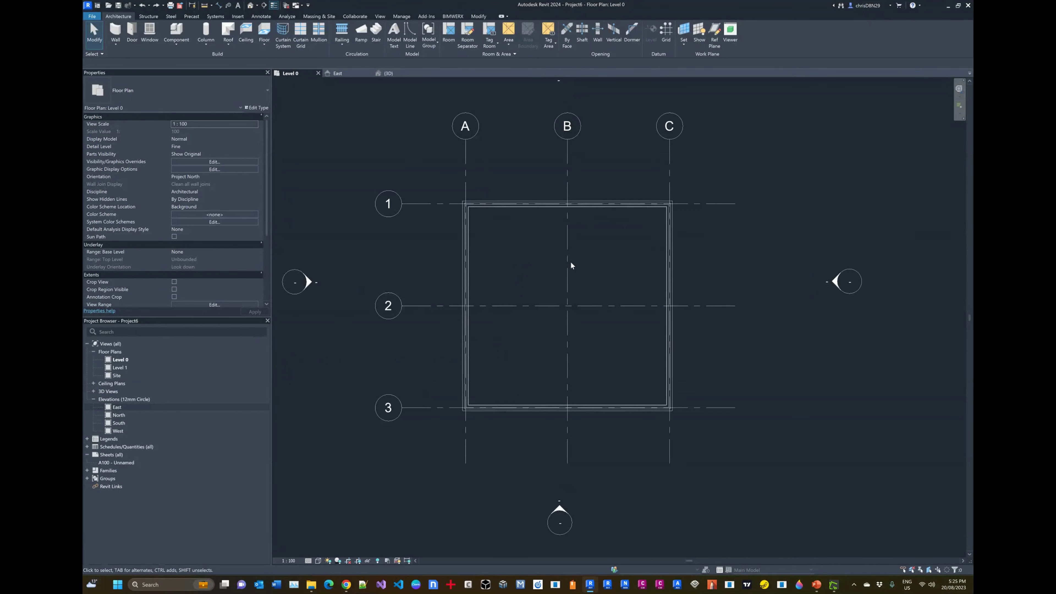
scroll(507, 278, down, 2)
scroll(580, 255, up, 1)
scroll(495, 276, down, 2)
scroll(500, 276, up, 1)
scroll(499, 275, up, 1)
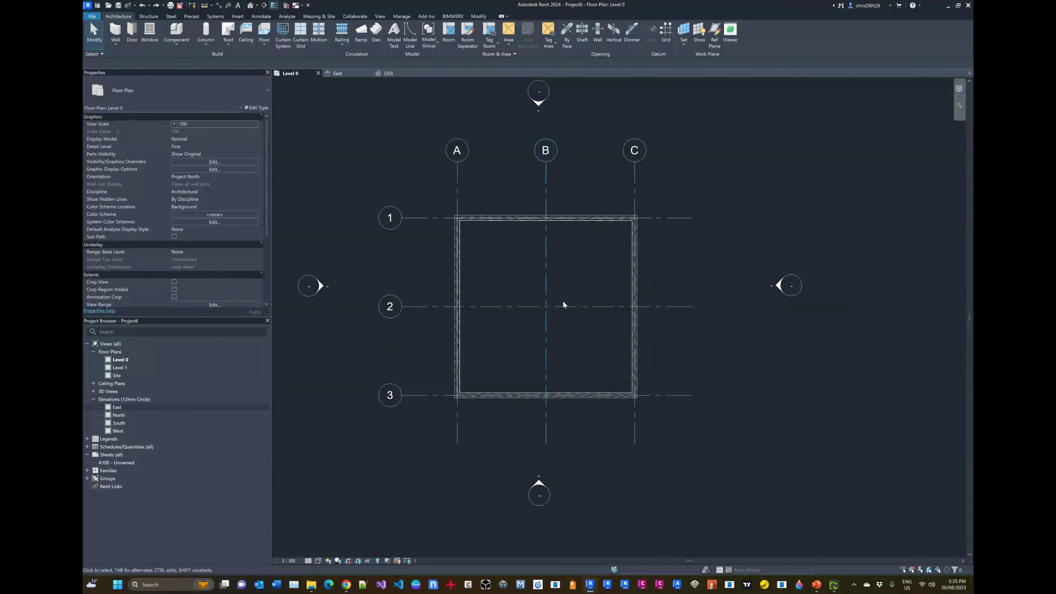
scroll(564, 302, up, 1)
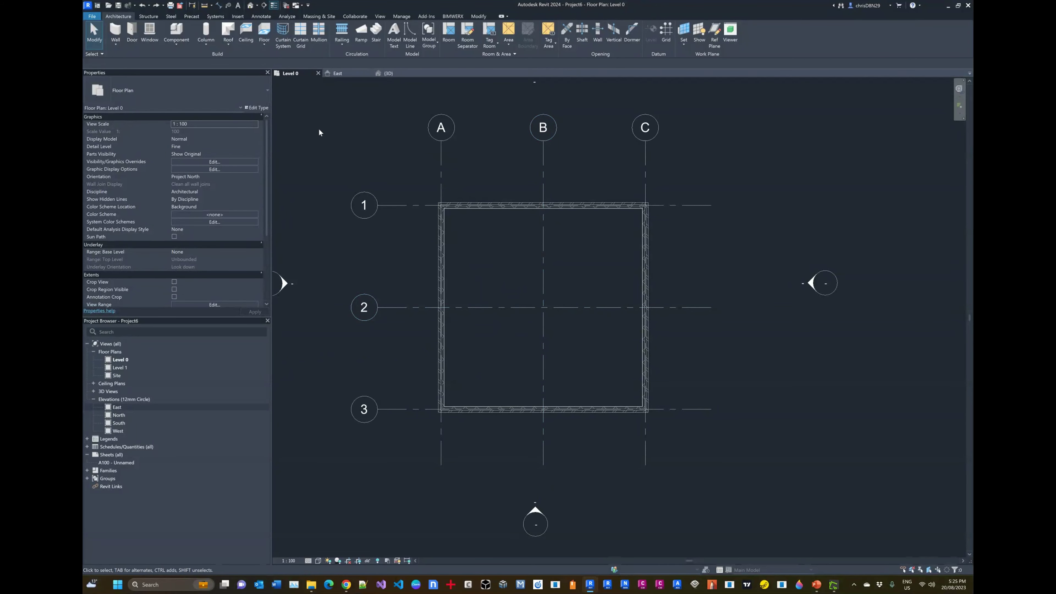
Step: Create an architectural floor on Level 0 with a rectangular boundary along the outer wall faces, from the A1 corner to the C3 corner
click(267, 46)
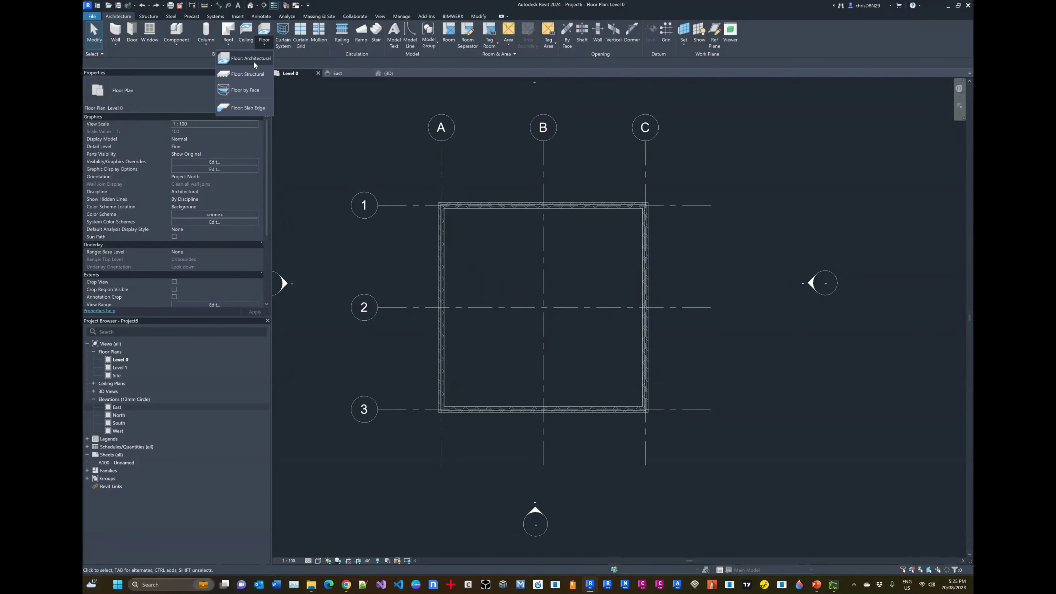
click(264, 43)
click(265, 44)
click(243, 59)
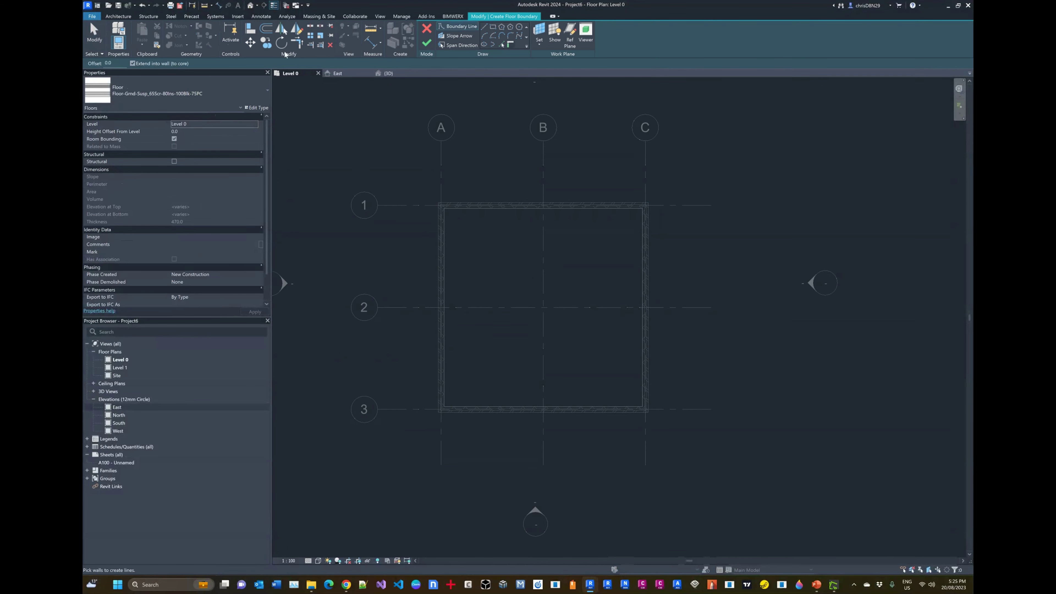
click(492, 30)
scroll(460, 229, up, 3)
click(424, 185)
scroll(478, 220, down, 4)
scroll(699, 403, up, 4)
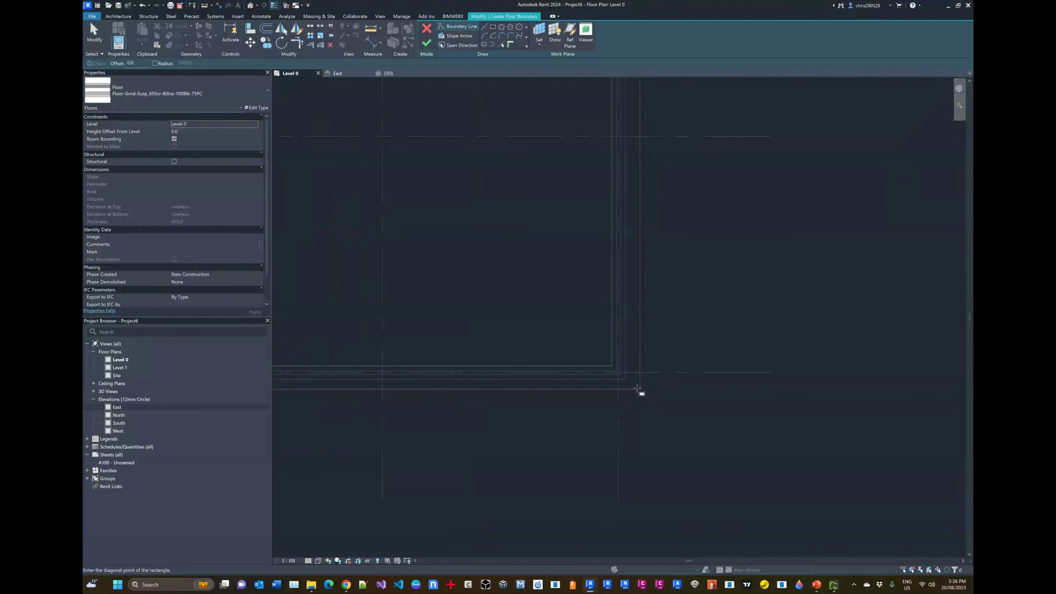
click(625, 379)
scroll(659, 412, down, 4)
scroll(547, 271, up, 1)
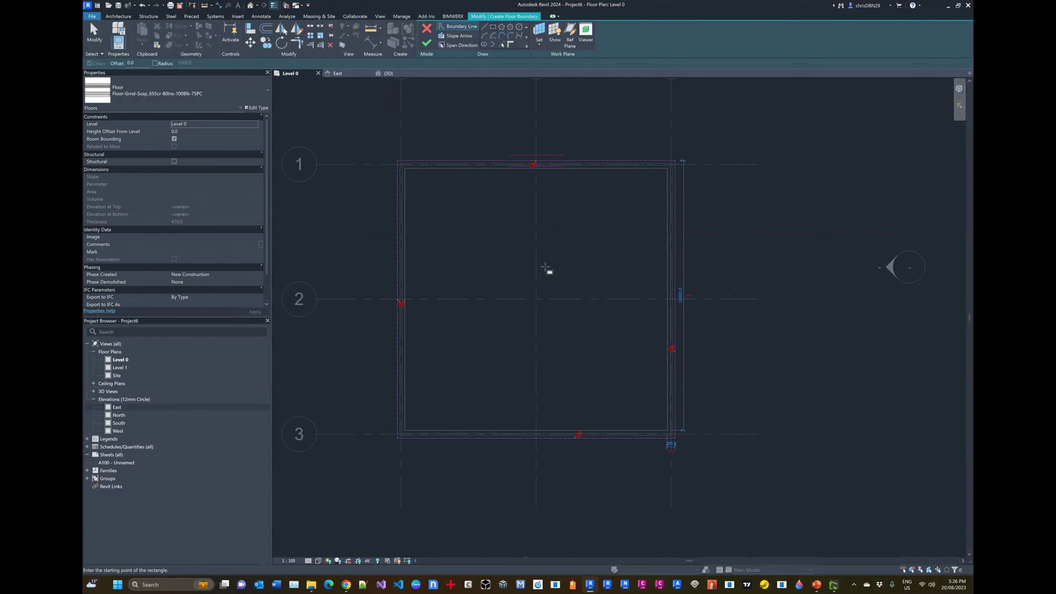
click(427, 43)
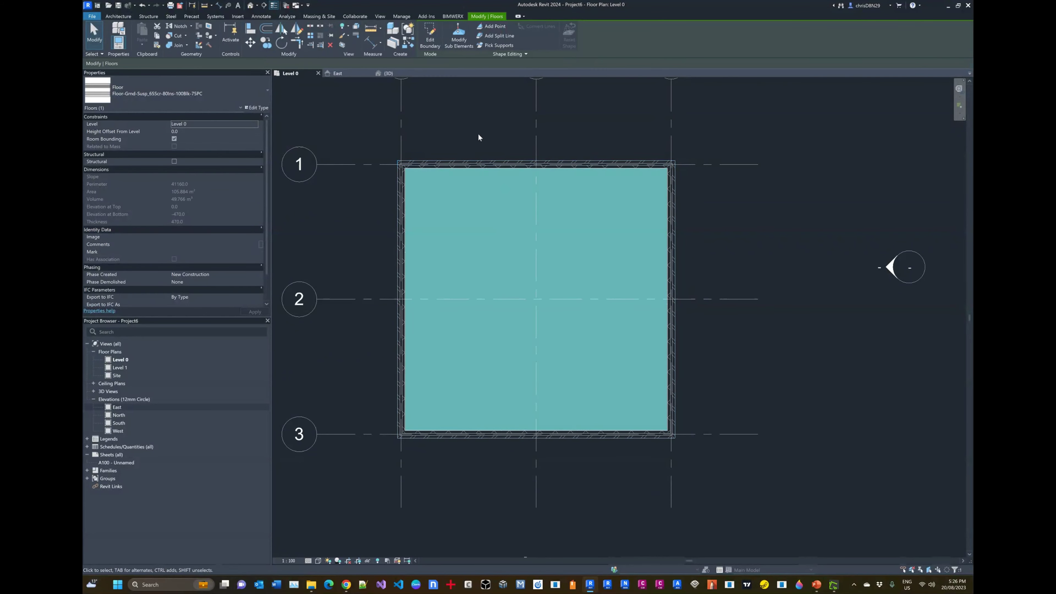
Step: Inspect the new floor slab beneath the walls in the 3D view, selecting the slab and orbiting around it
click(388, 73)
click(724, 403)
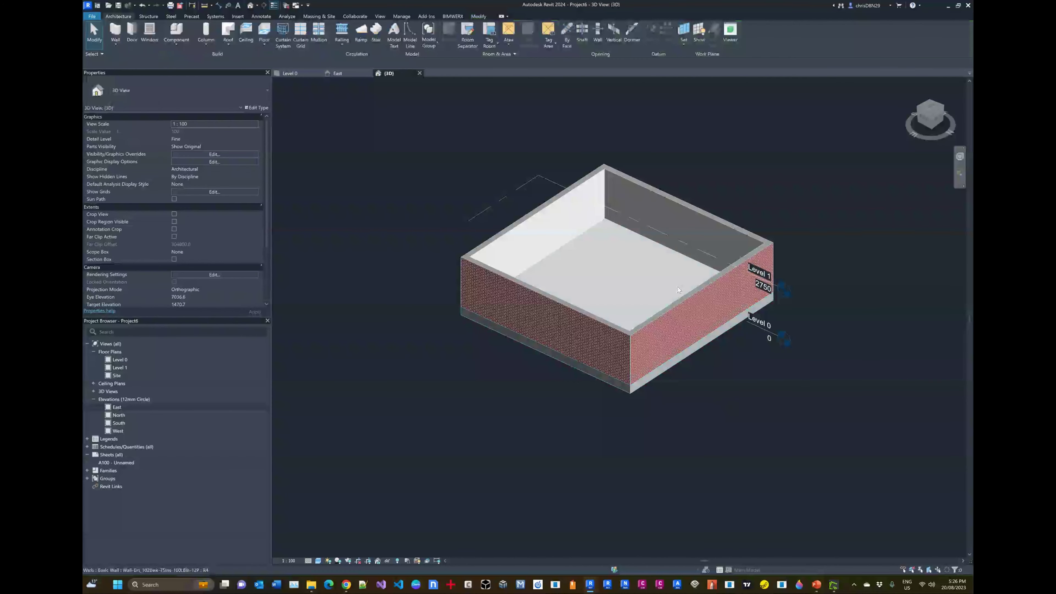
scroll(678, 287, up, 2)
shift+middle_drag(717, 458, 691, 413)
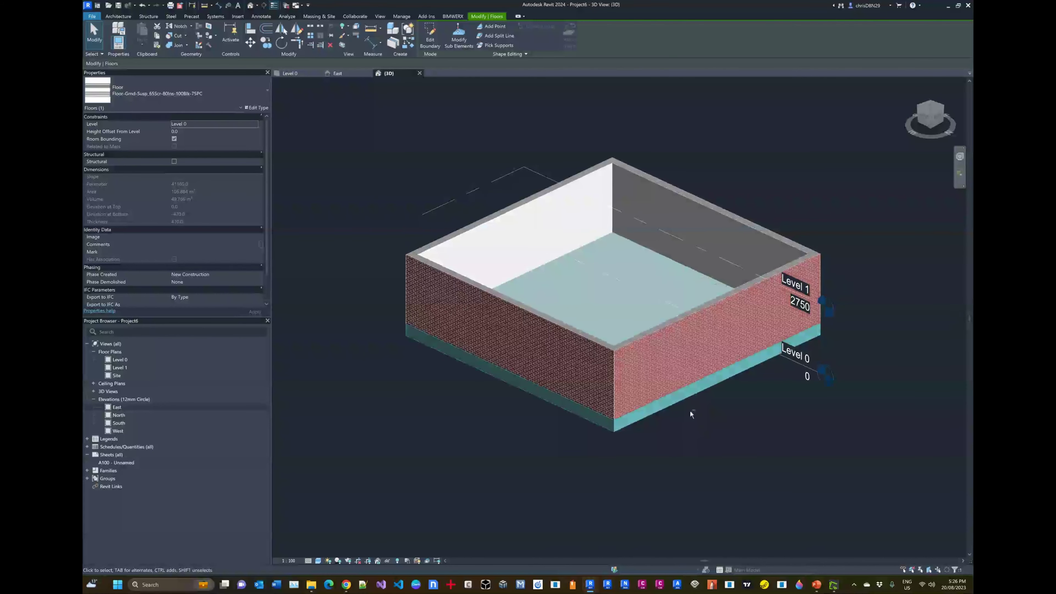
Step: Deselect the floor and select all four exterior walls one by one
click(433, 149)
click(521, 211)
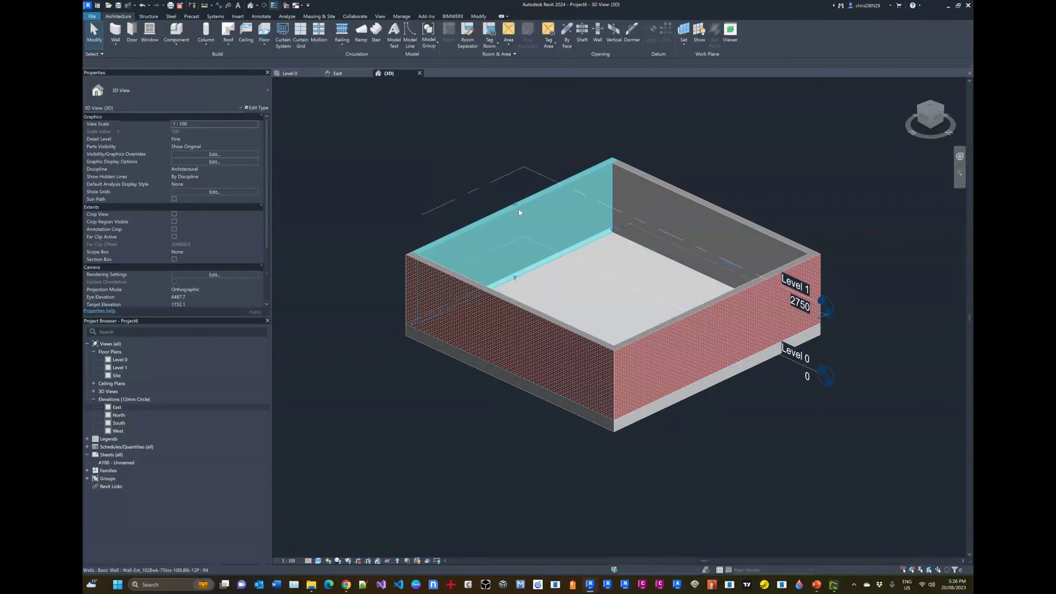
ctrl+click(502, 308)
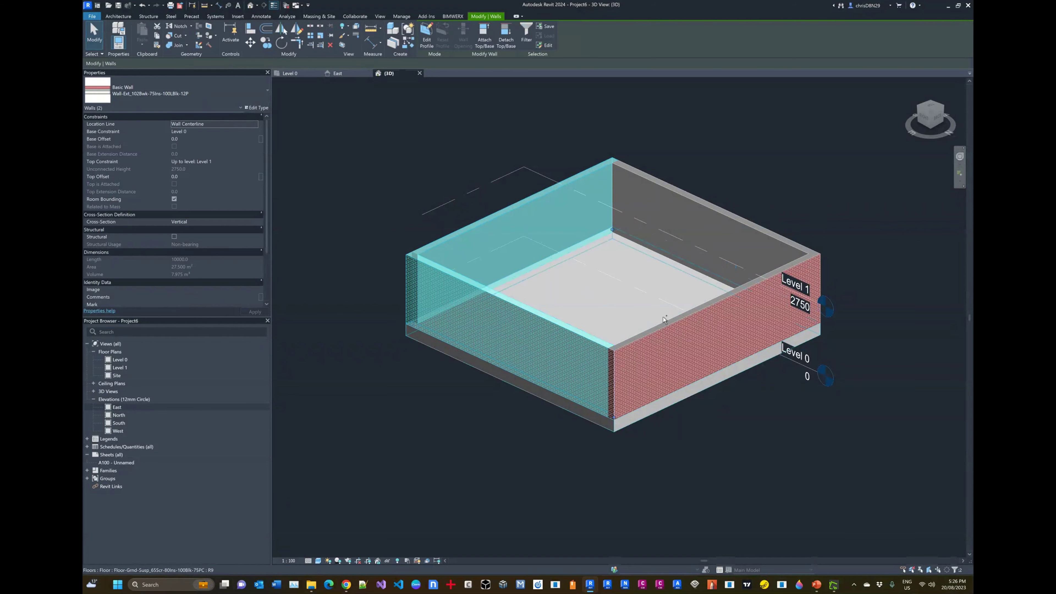
ctrl+click(677, 334)
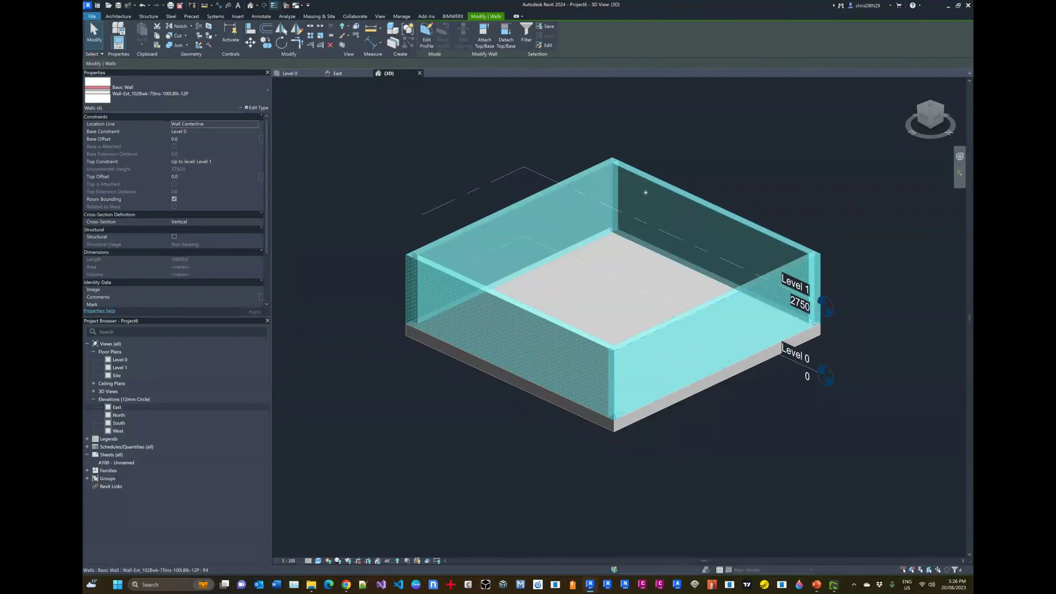
click(550, 152)
click(495, 263)
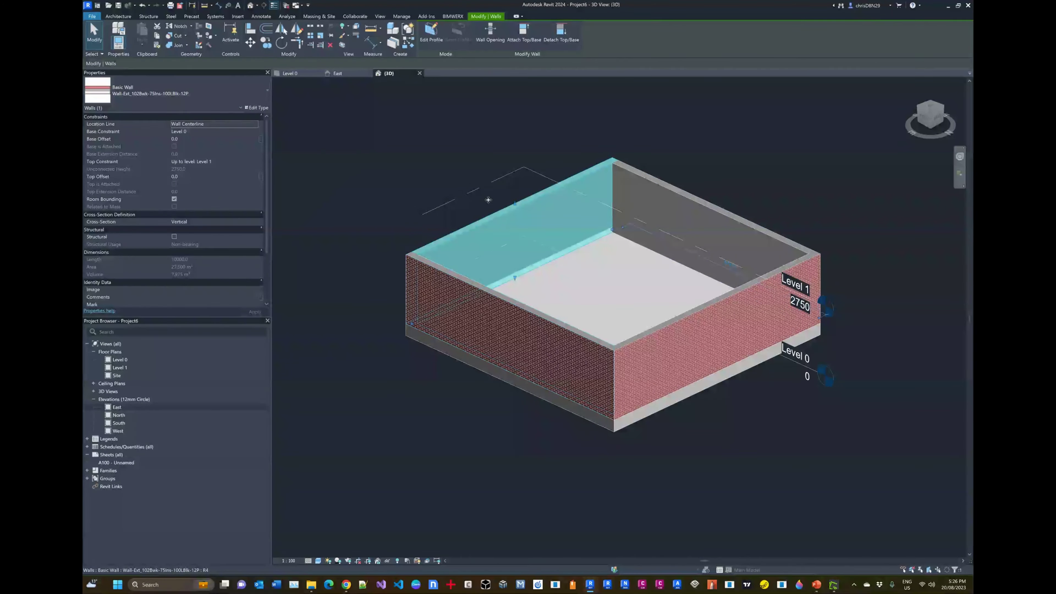
click(499, 153)
Step: Select all four exterior walls together and set their base offset to -750
click(565, 192)
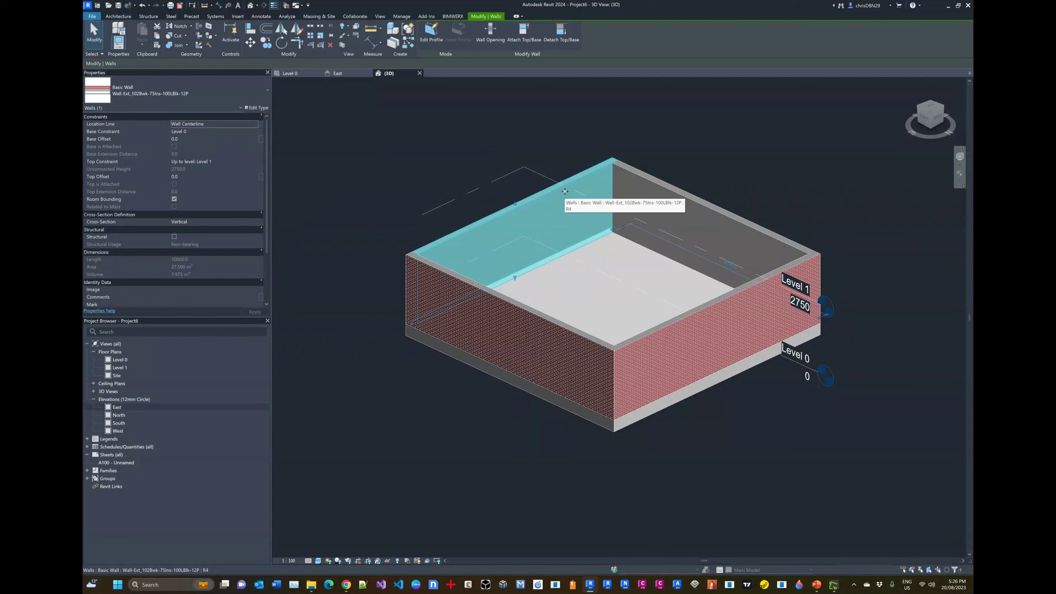
ctrl+click(534, 316)
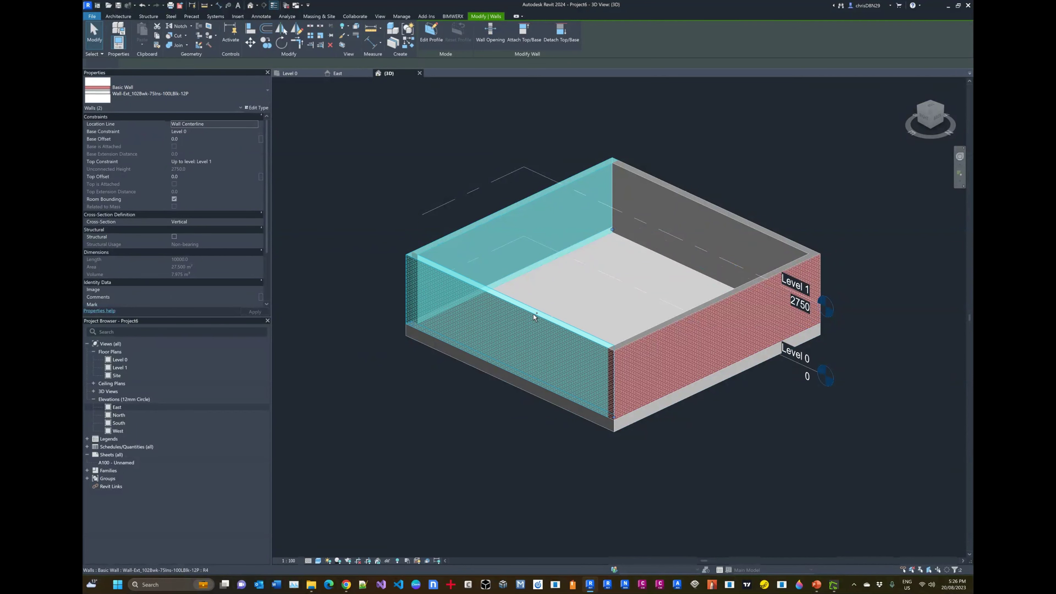
ctrl+click(708, 316)
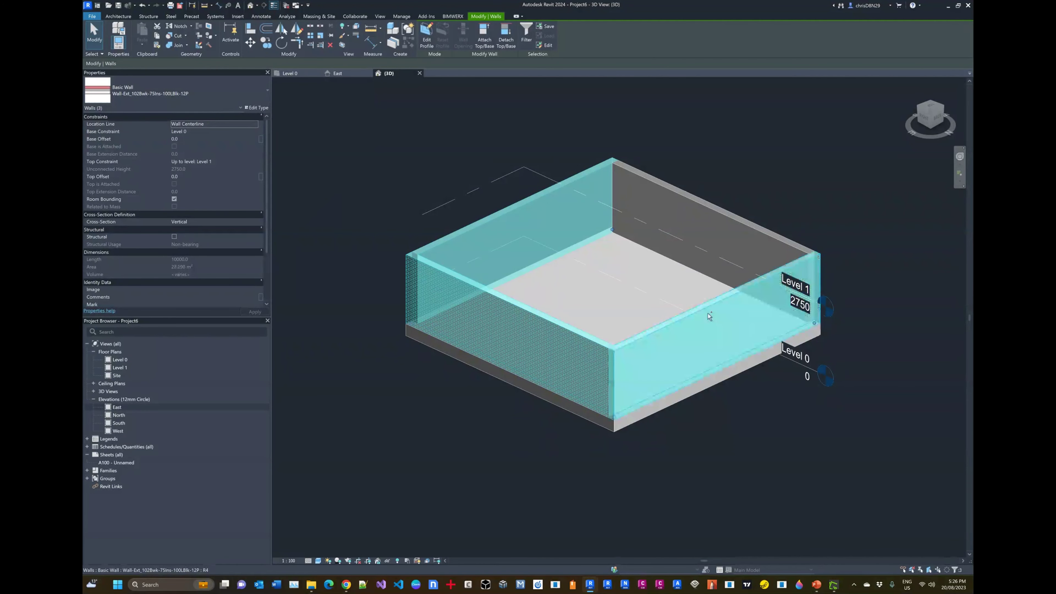
ctrl+click(717, 215)
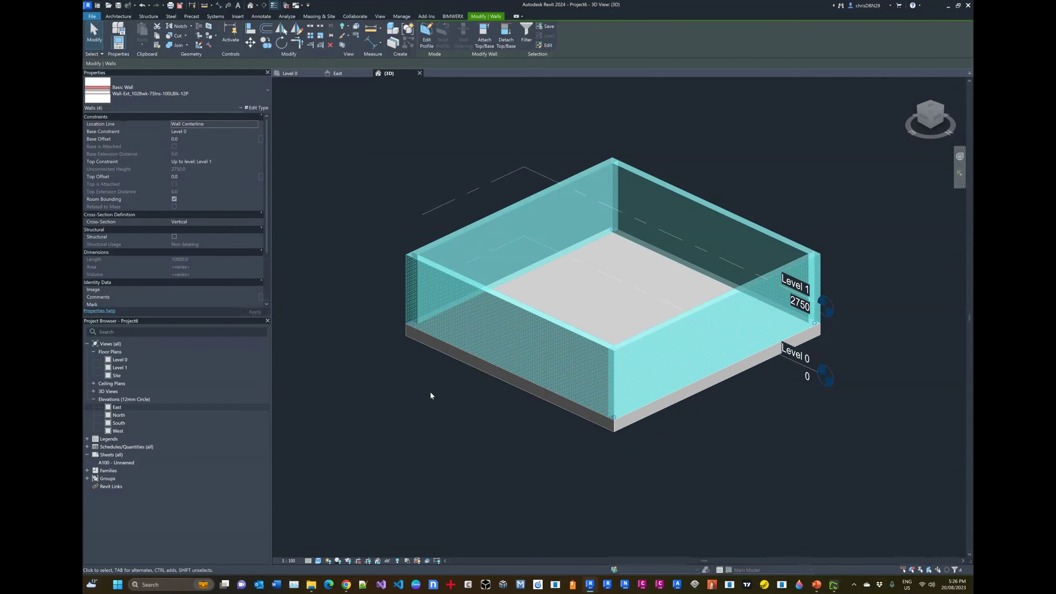
click(187, 139)
click(184, 142)
text(-750)
key(Return)
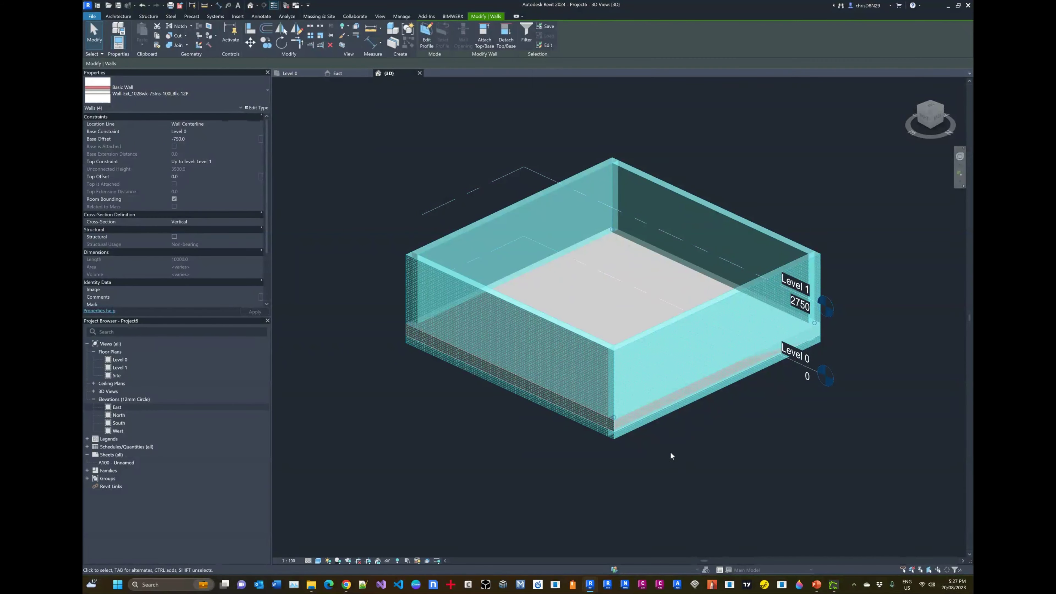
click(661, 453)
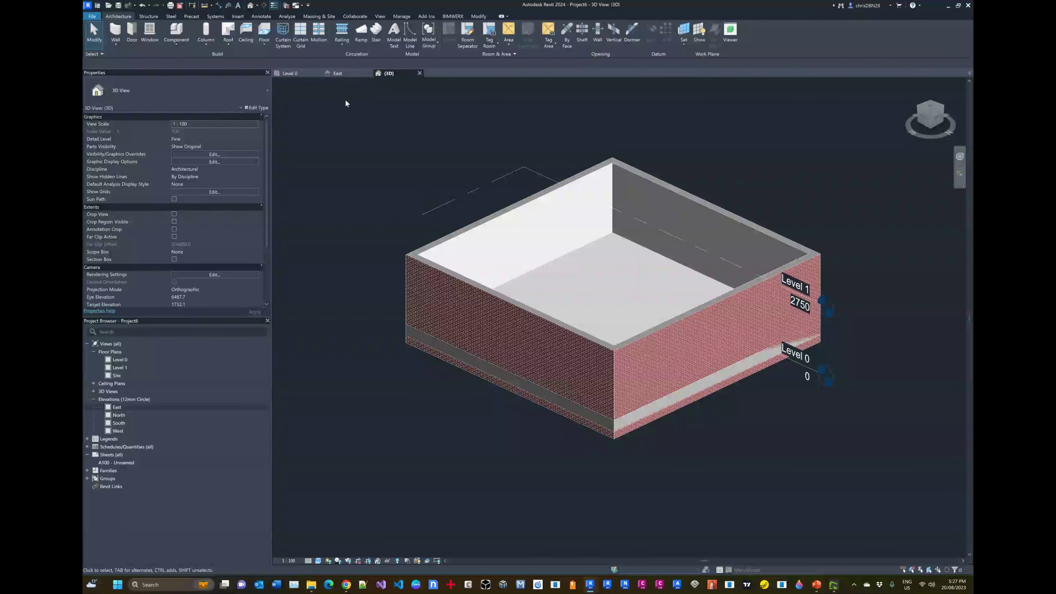
Step: Place Standard wall foundations under the two front exterior walls in the 3D view
click(149, 16)
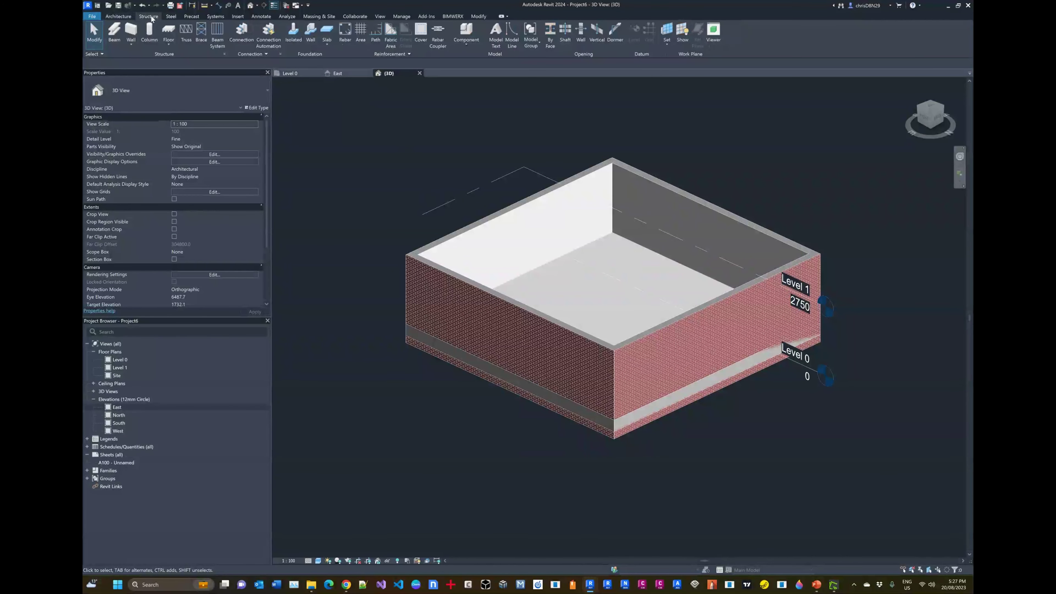
click(313, 38)
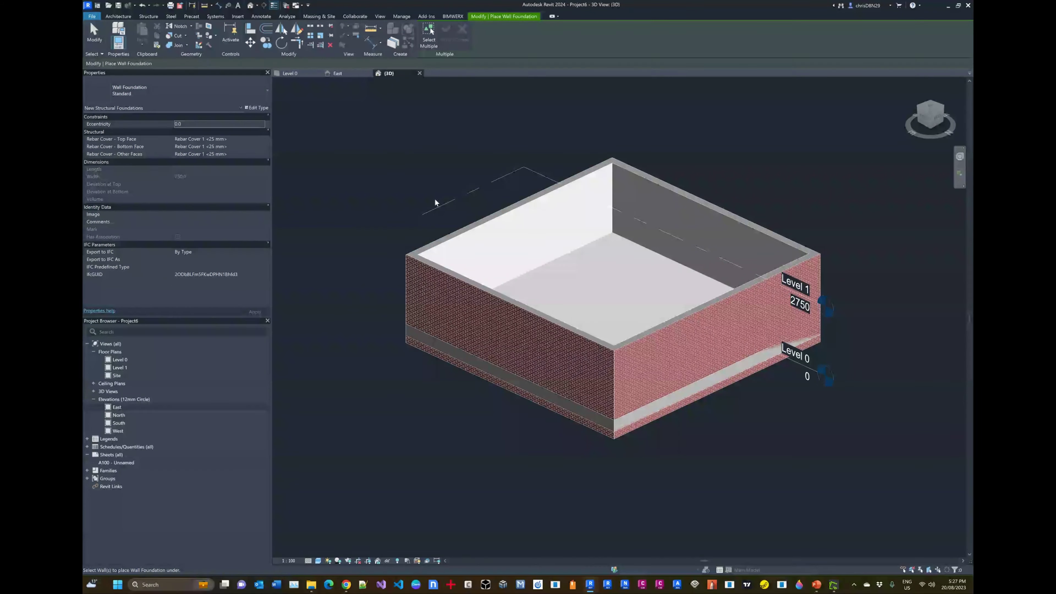
click(499, 300)
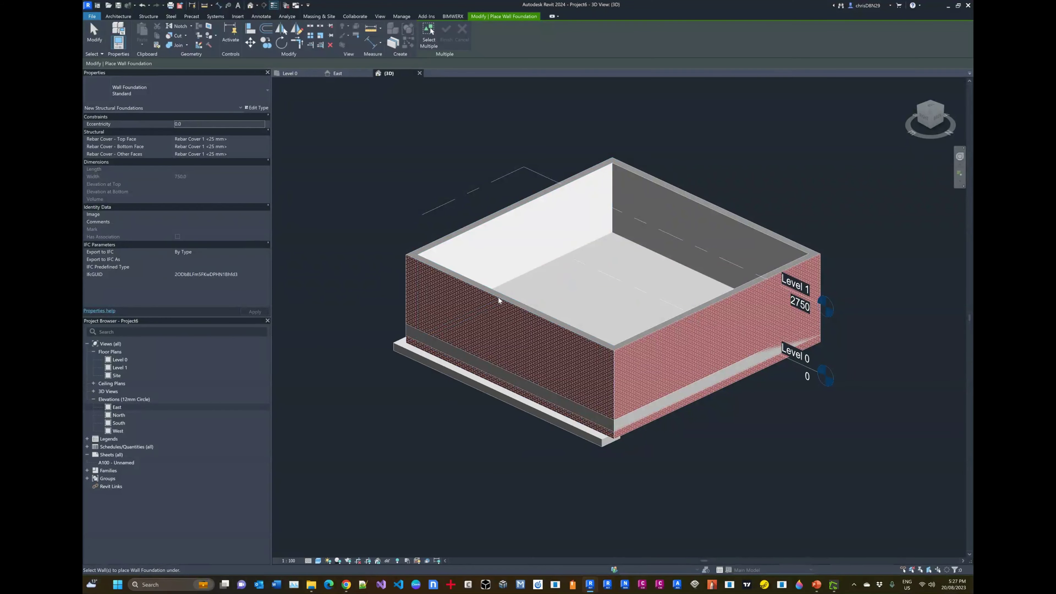
click(677, 324)
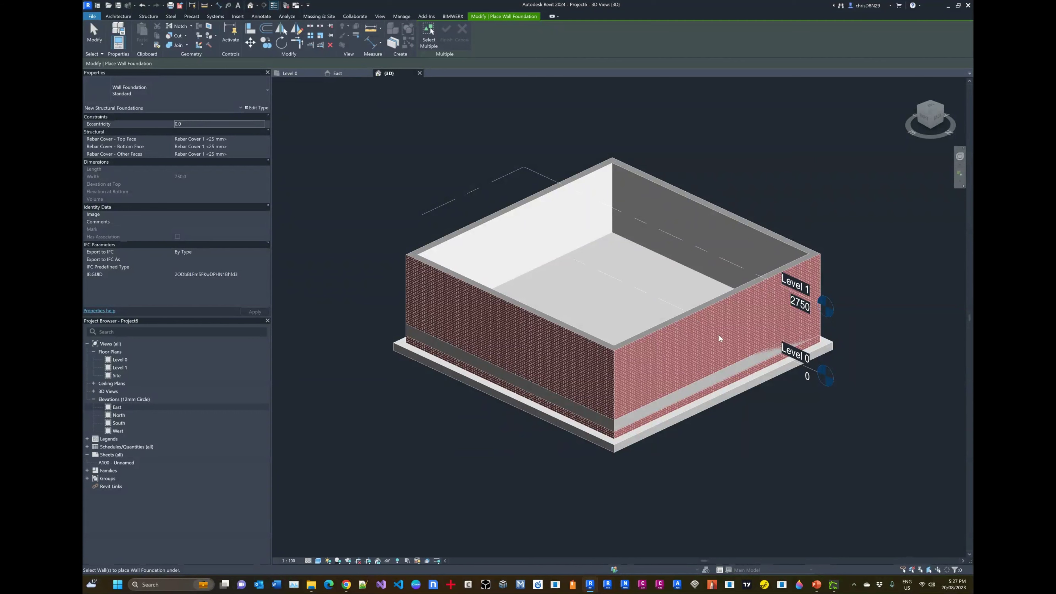
right_click(726, 155)
click(738, 156)
right_click(748, 167)
click(763, 174)
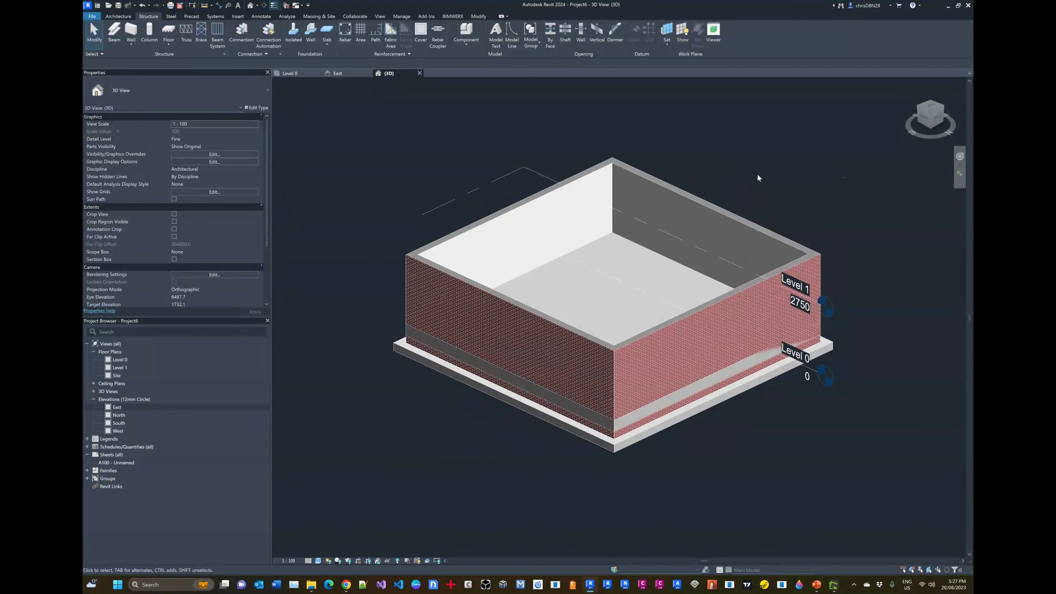
right_click(721, 157)
right_click(720, 155)
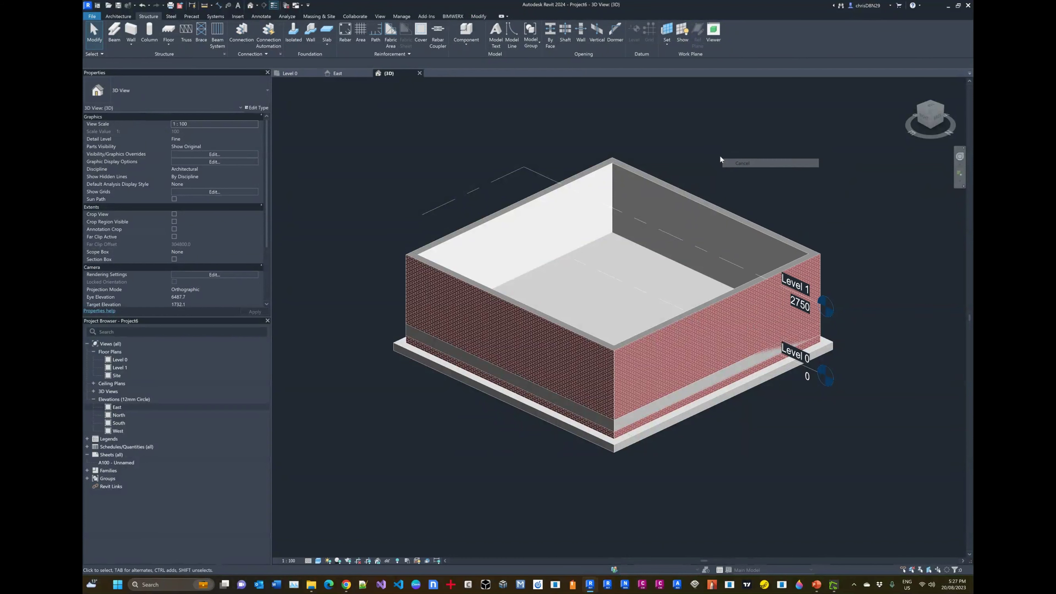
click(738, 164)
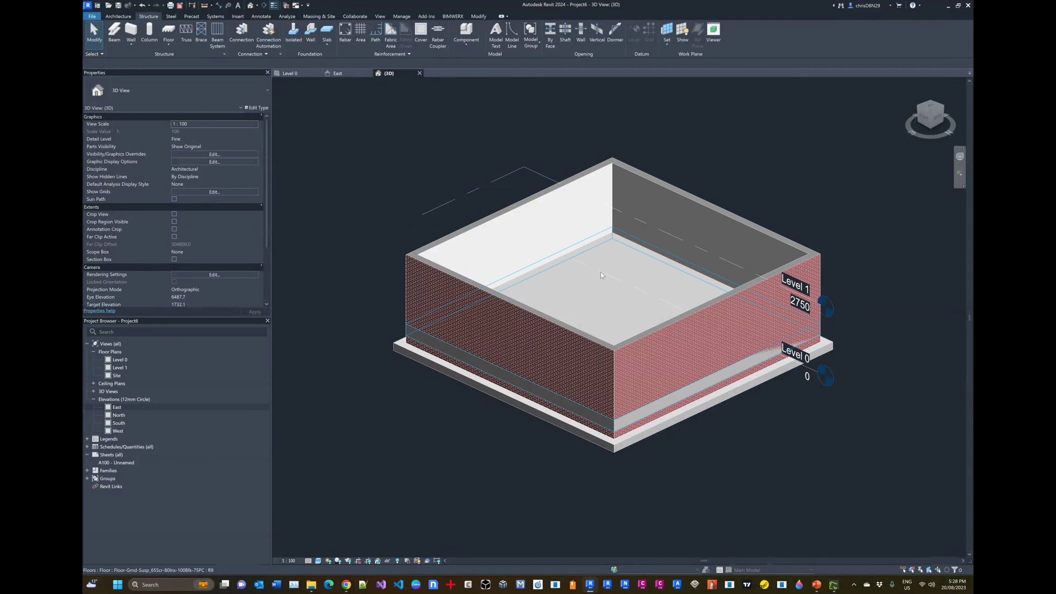
Step: Examine how the ground floor slab meets the exterior walls, first in the 3D view and then in the Level 0 plan
click(611, 256)
click(754, 158)
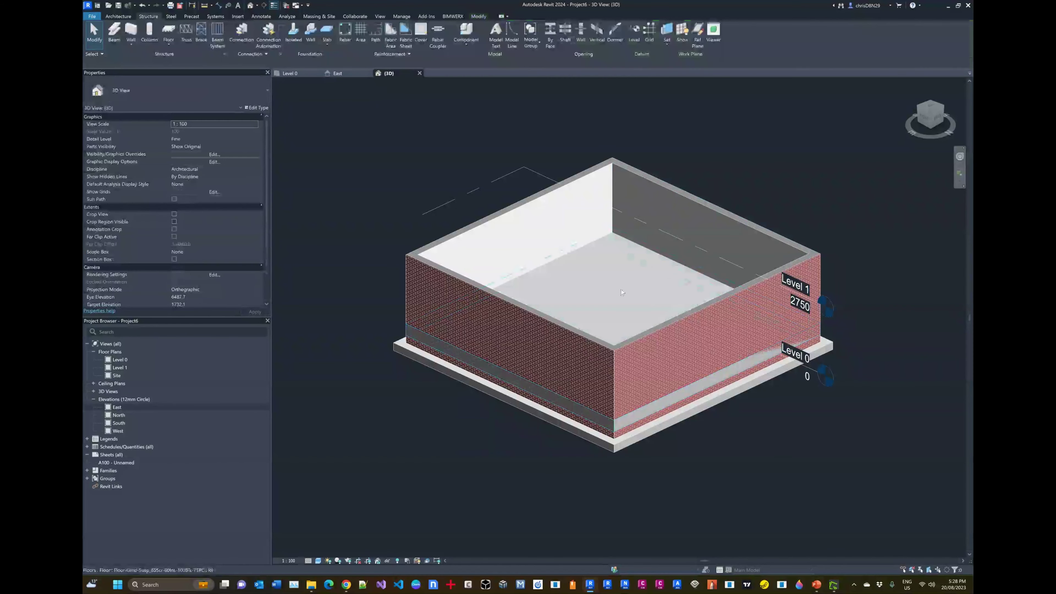
click(614, 266)
click(764, 151)
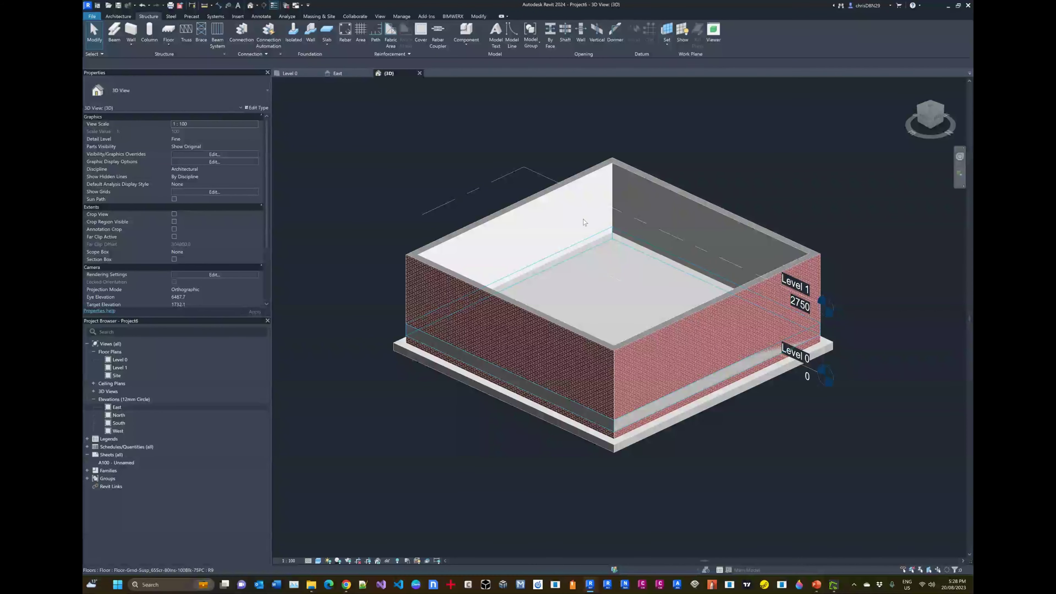
click(291, 73)
scroll(554, 276, down, 3)
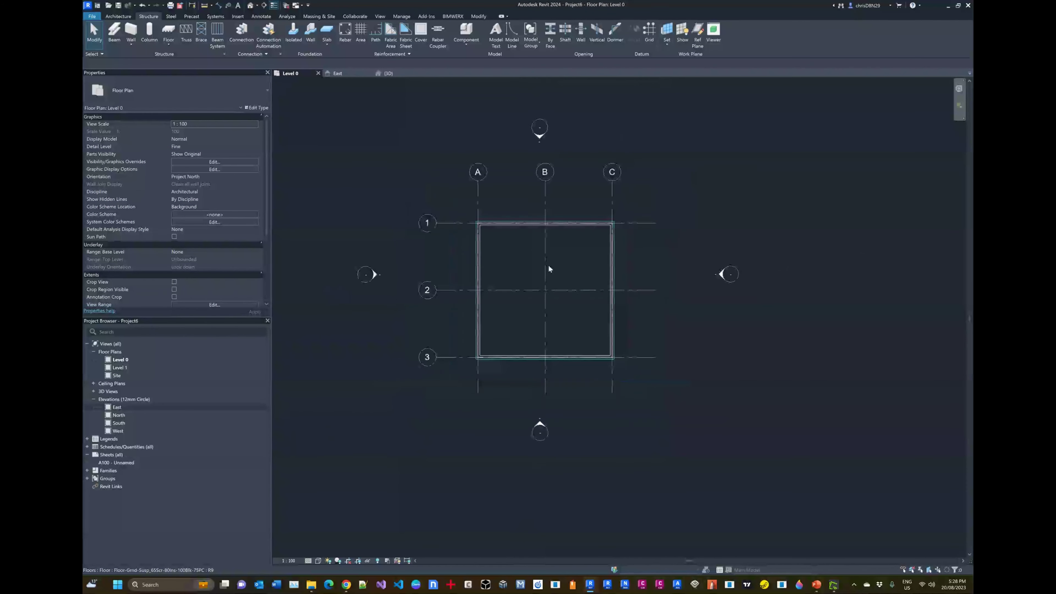
scroll(548, 264, up, 2)
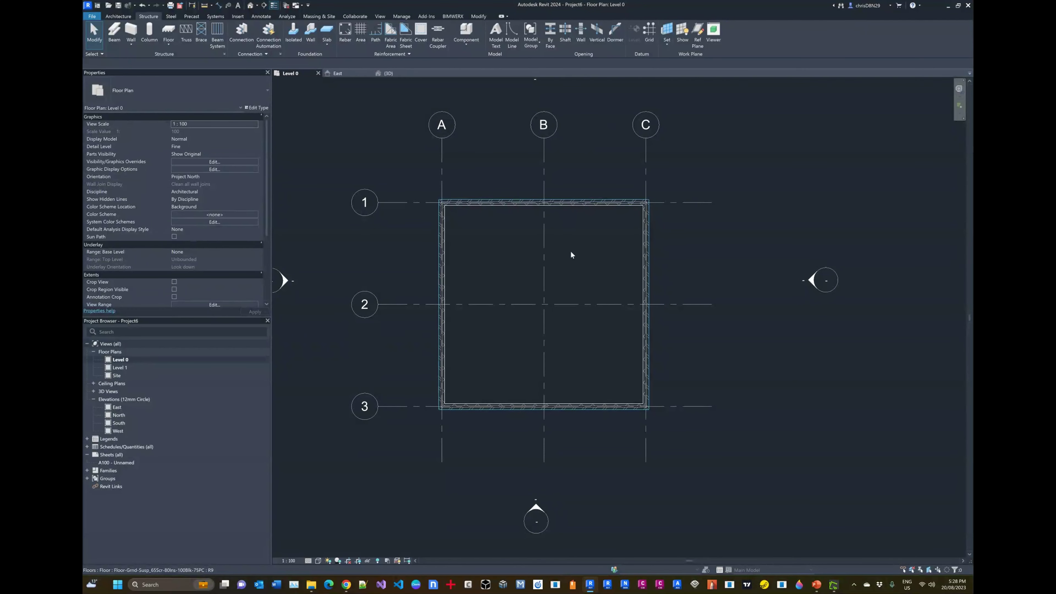
scroll(571, 252, up, 1)
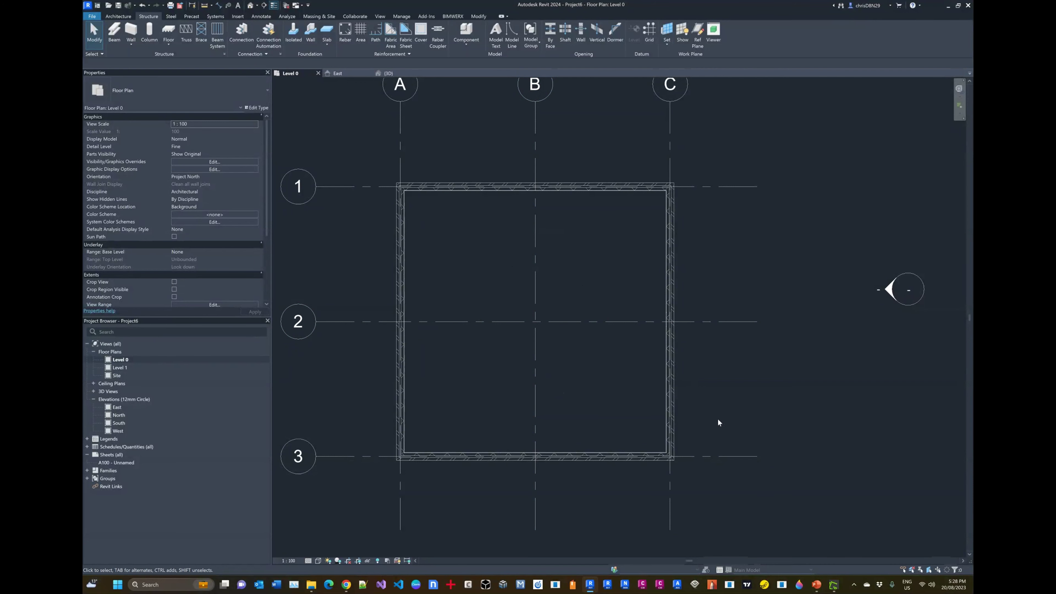
click(586, 381)
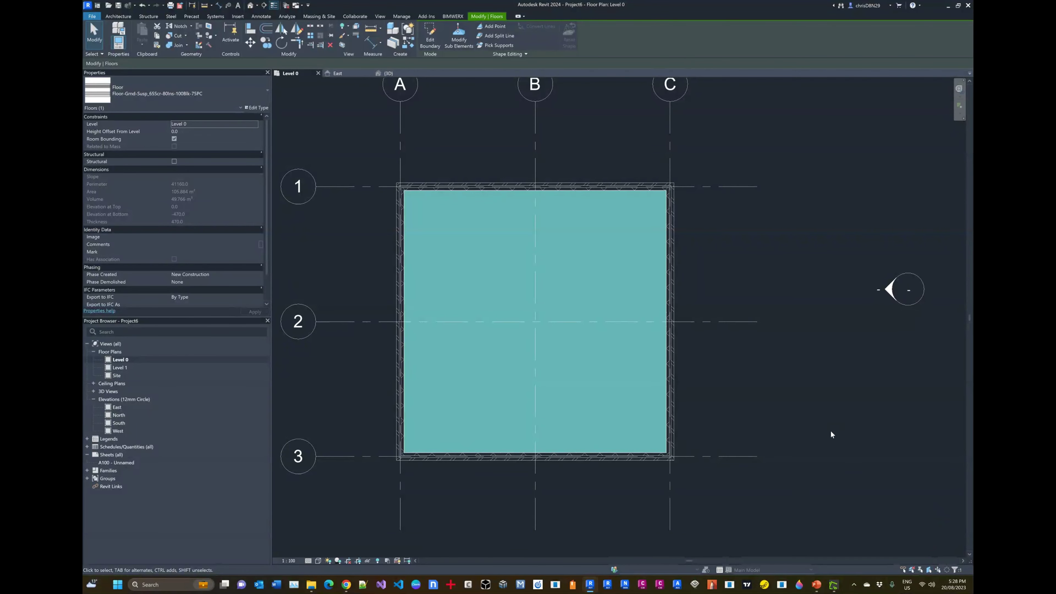
click(761, 292)
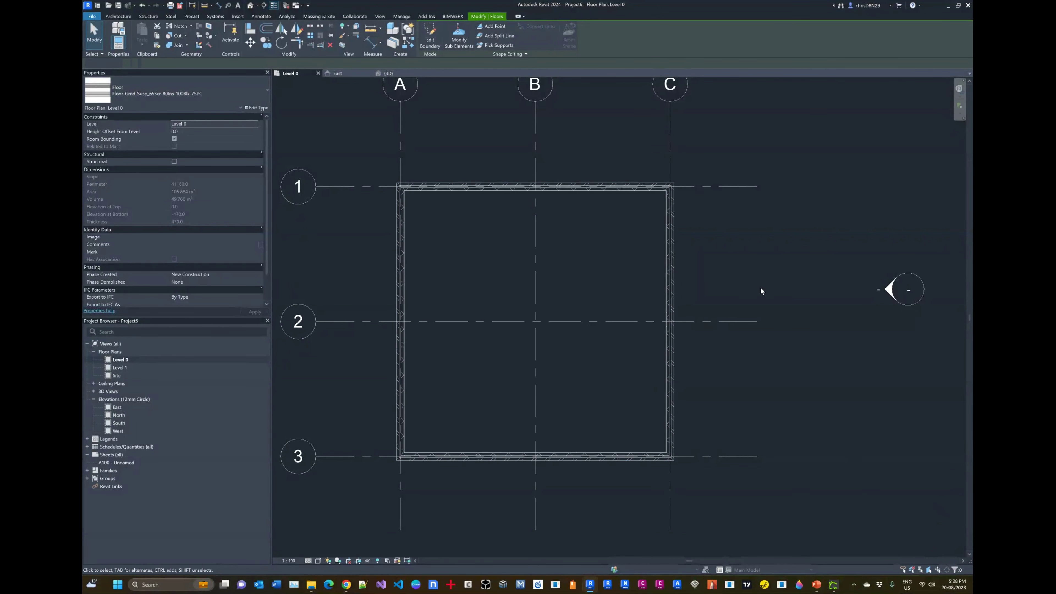
click(571, 257)
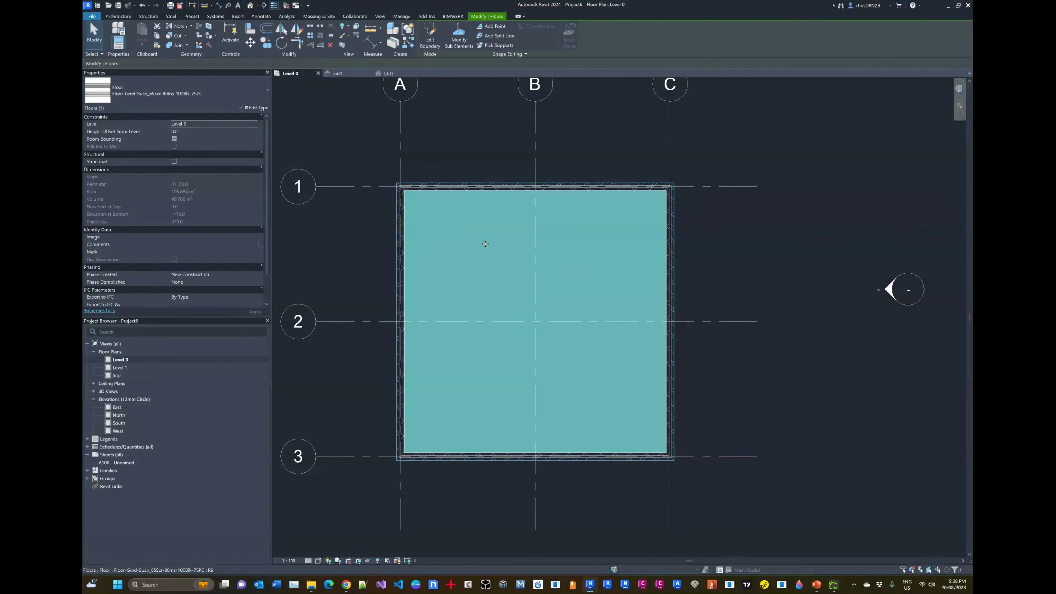
click(738, 263)
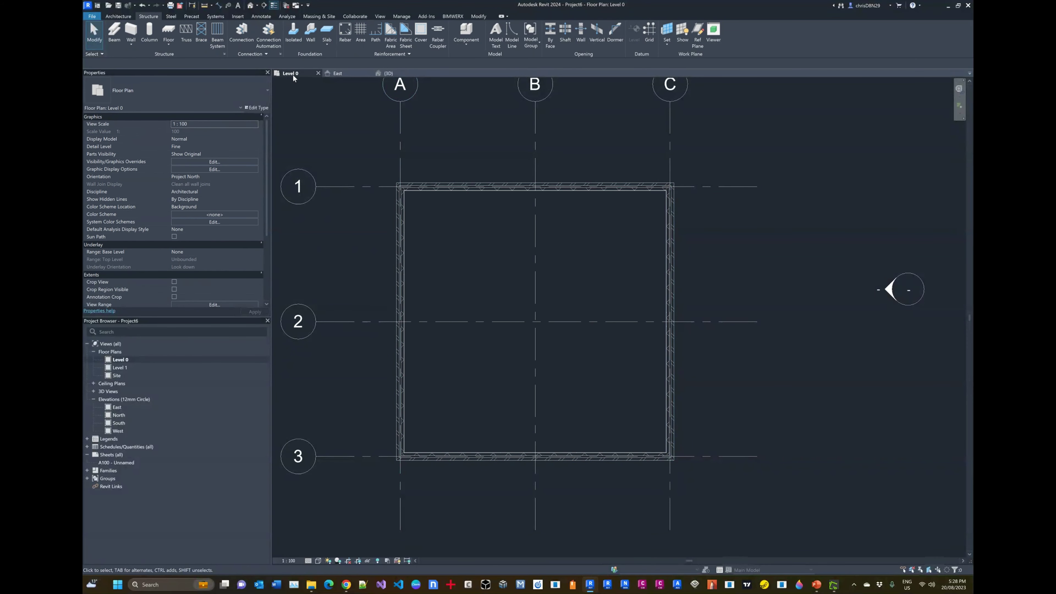
Step: Edit the floor's boundary on Level 0, moving its lines along grids 1 and A to the inner wall faces
click(448, 237)
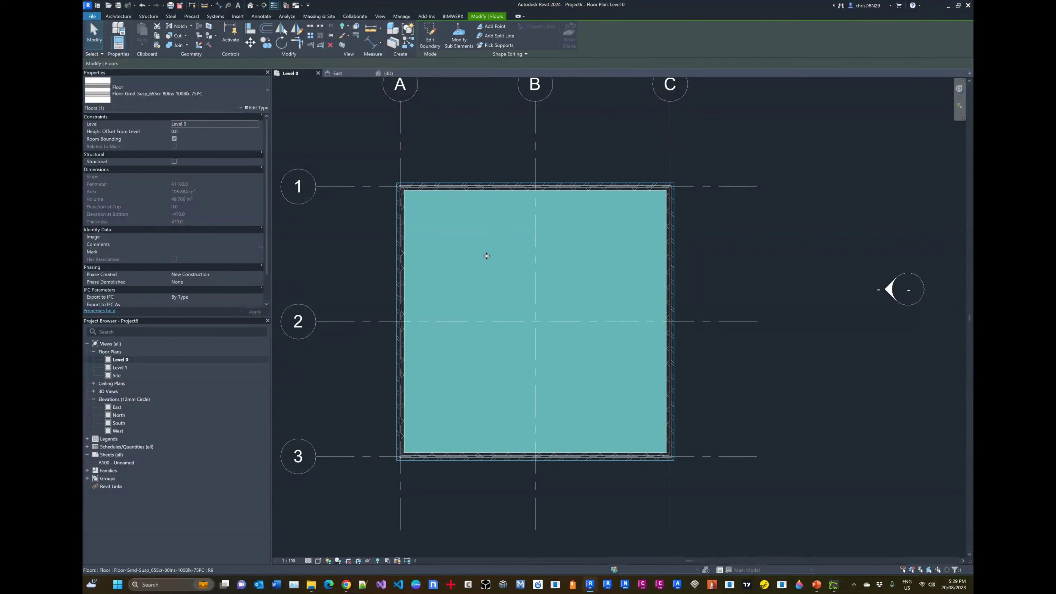
click(430, 36)
scroll(431, 169, up, 3)
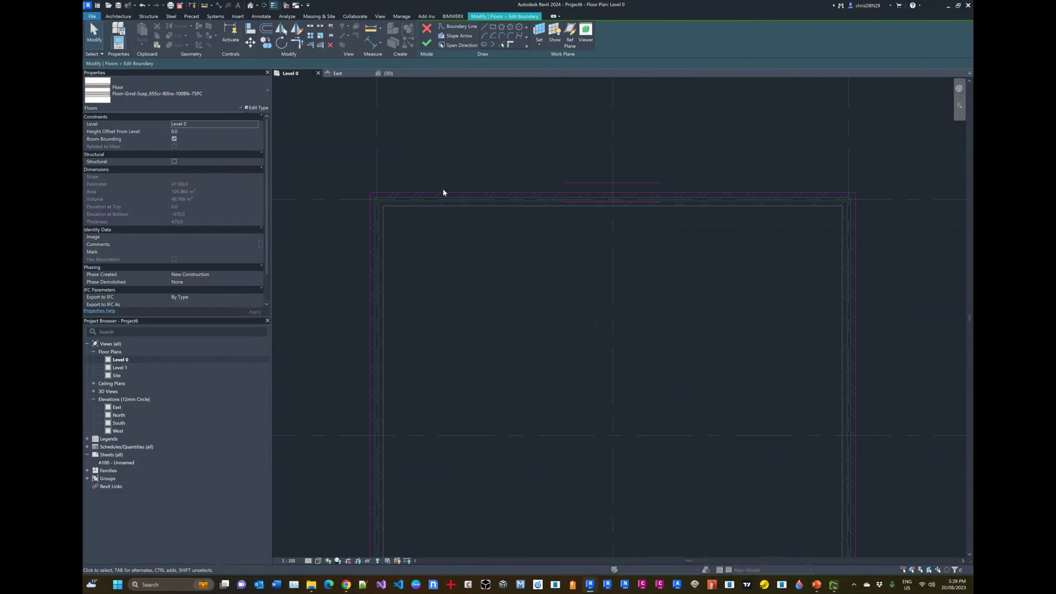
mouse_move(443, 195)
mouse_down()
mouse_move(444, 227)
mouse_move(439, 207)
mouse_up()
scroll(374, 203, up, 5)
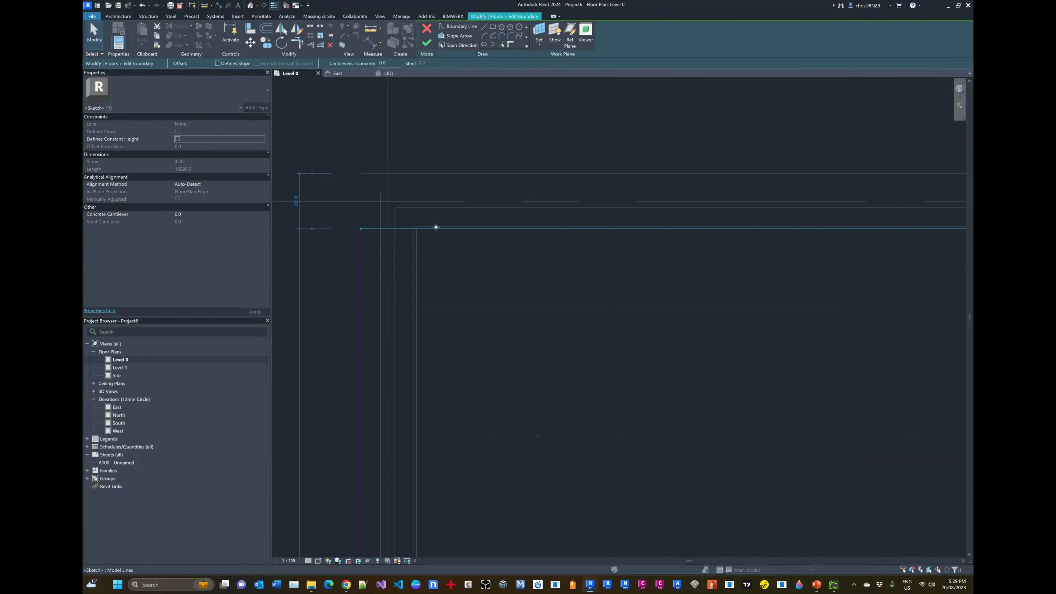
click(359, 258)
drag(359, 260, 417, 258)
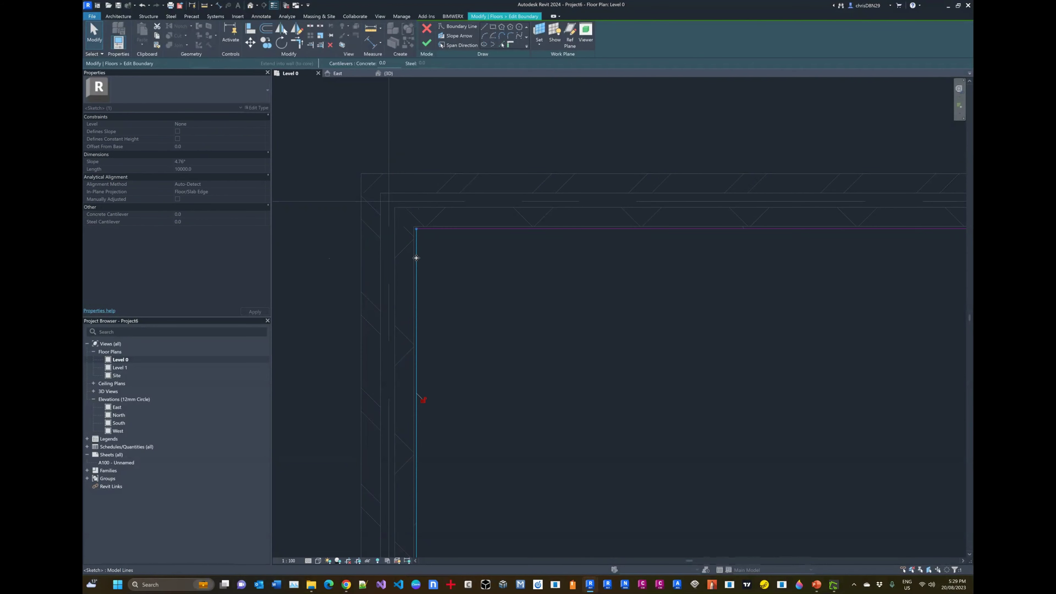
Step: Move the floor boundary line along grid C to the inner face of that wall
scroll(353, 236, down, 4)
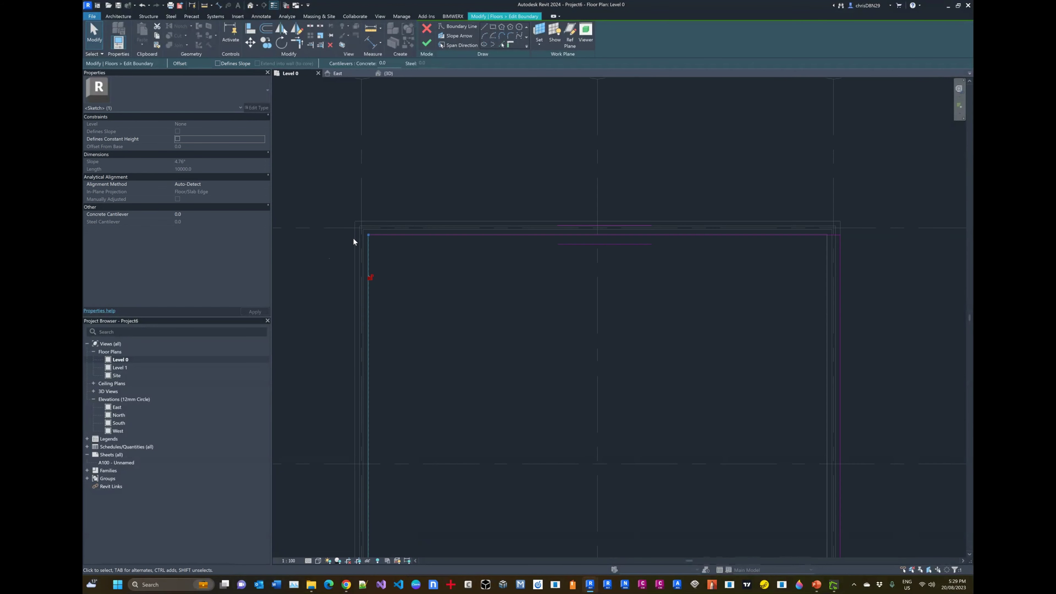
scroll(630, 233, up, 5)
click(636, 241)
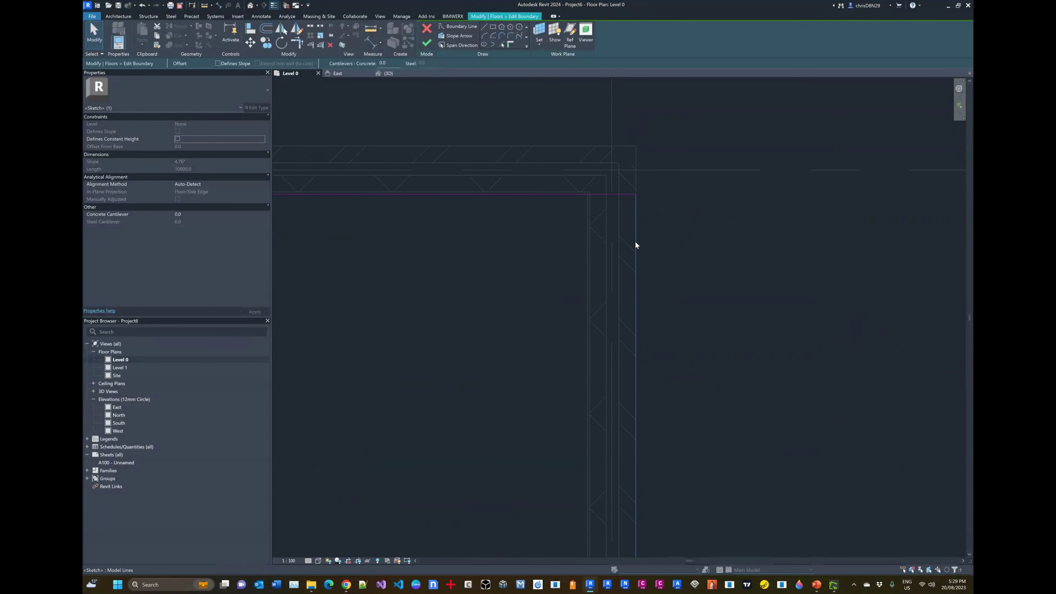
drag(635, 242, 586, 241)
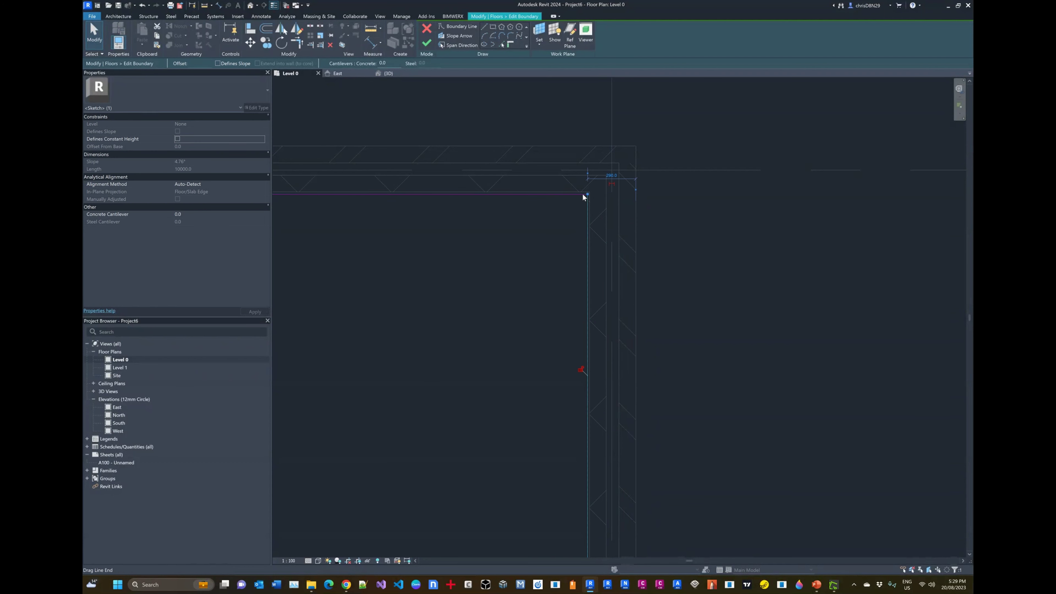
scroll(585, 195, up, 3)
scroll(585, 195, down, 3)
scroll(659, 196, down, 4)
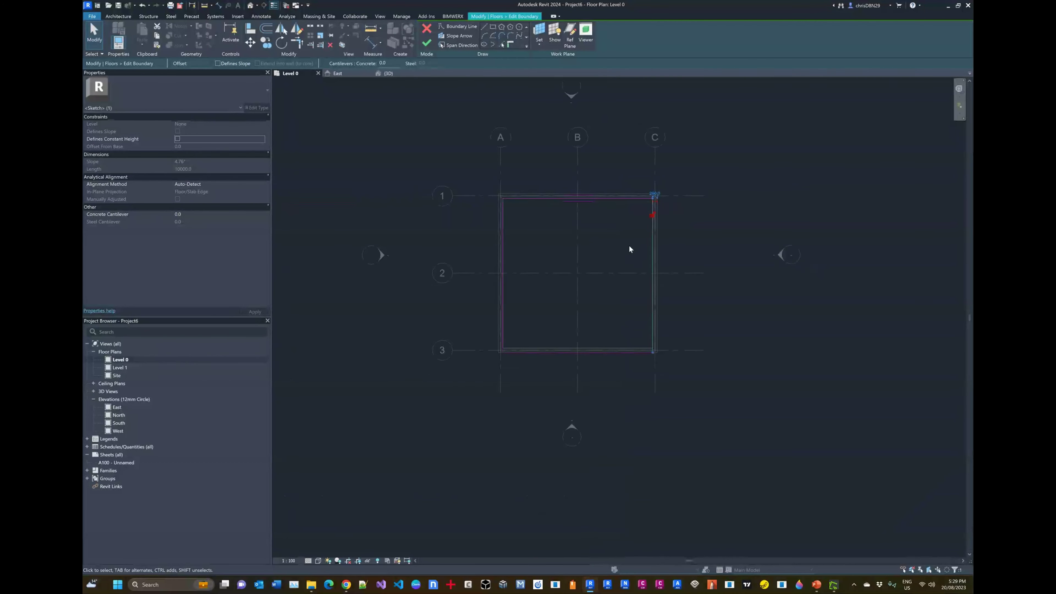
Step: Move the floor boundary line along grid 3 to the inner wall face, finish the boundary edit and return to the 3D view
scroll(520, 358, up, 4)
scroll(471, 333, up, 4)
drag(444, 382, 452, 292)
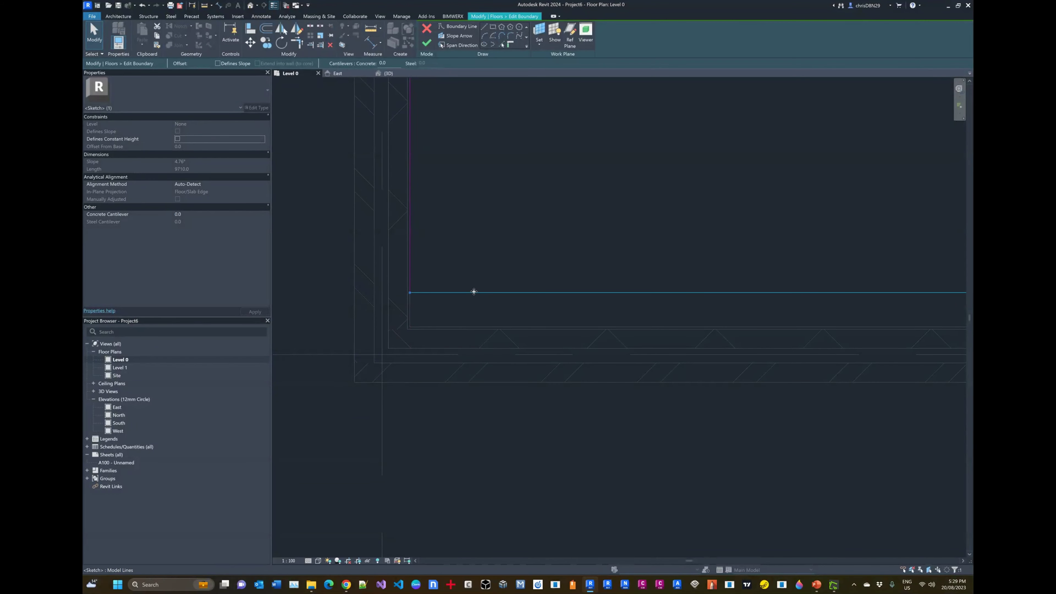
drag(474, 293, 475, 327)
scroll(455, 380, down, 5)
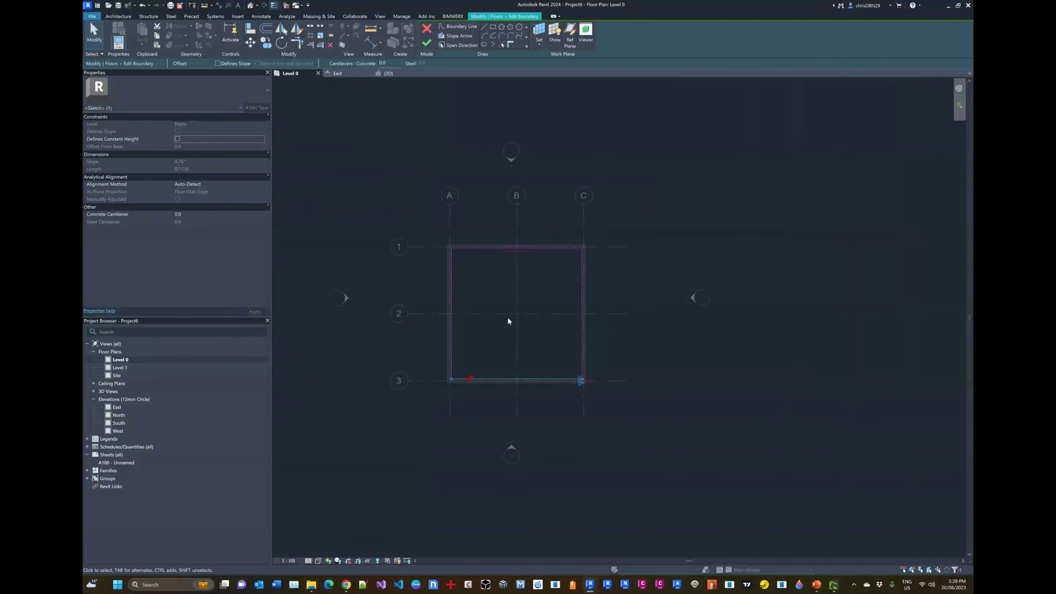
click(426, 43)
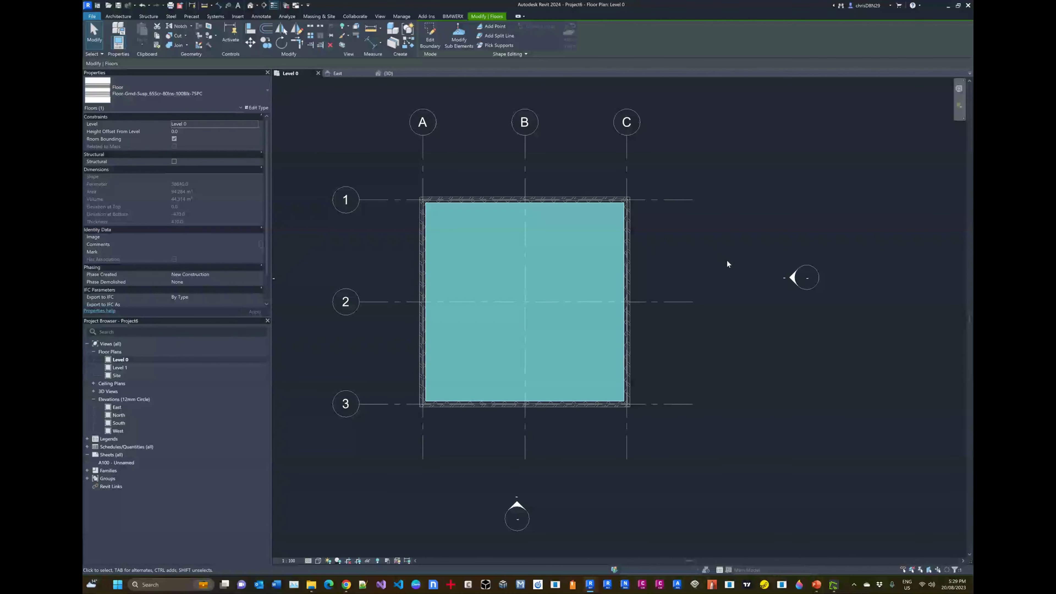
click(726, 264)
click(389, 74)
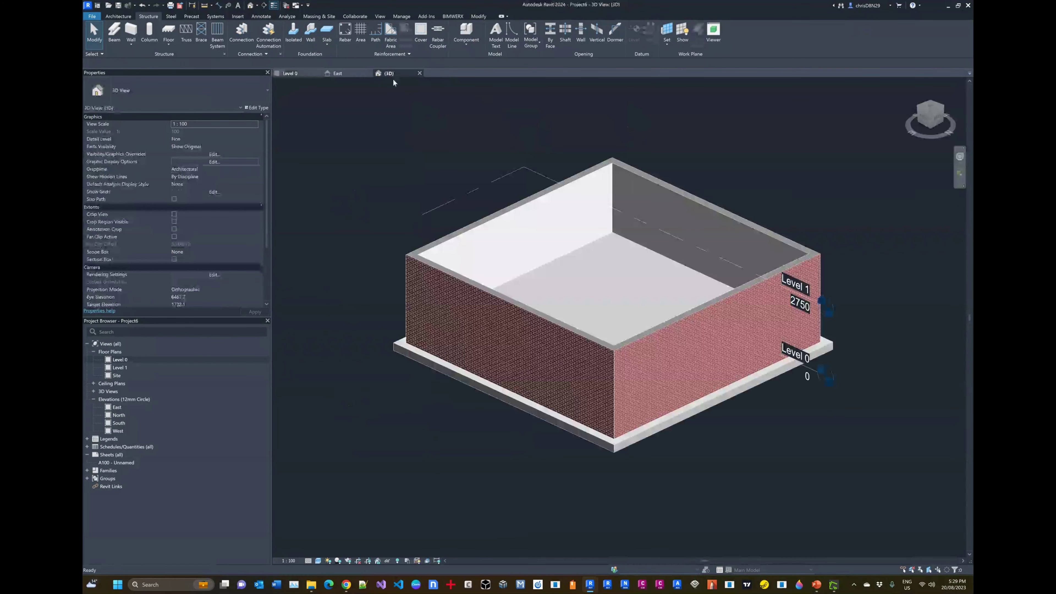
Step: Start a roof by footprint on the Level 1 plan, using picked boundary lines with a 350 mm offset
shift+middle_drag(736, 452, 693, 458)
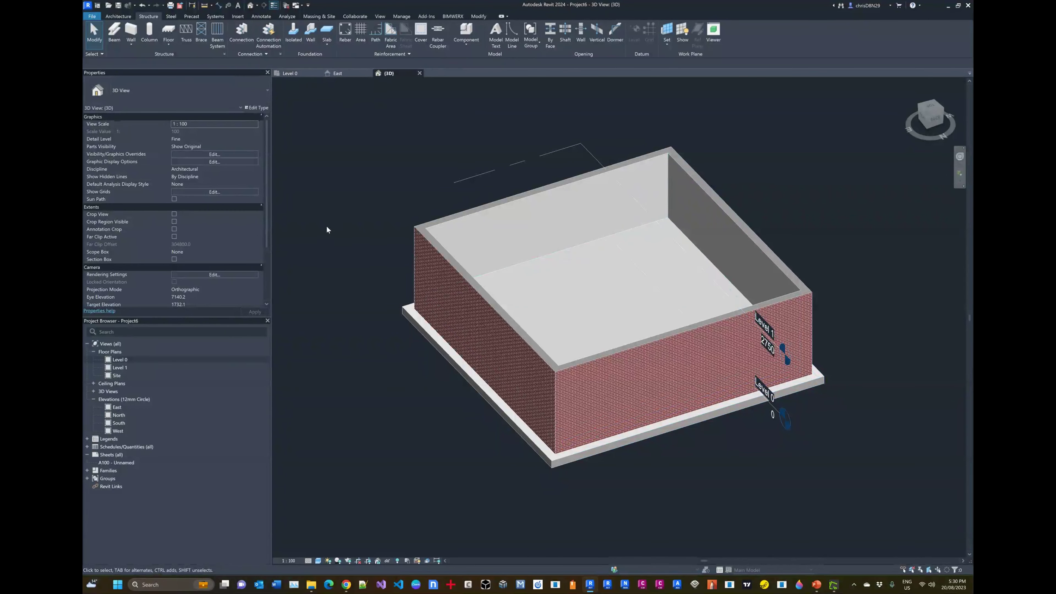
double_click(123, 368)
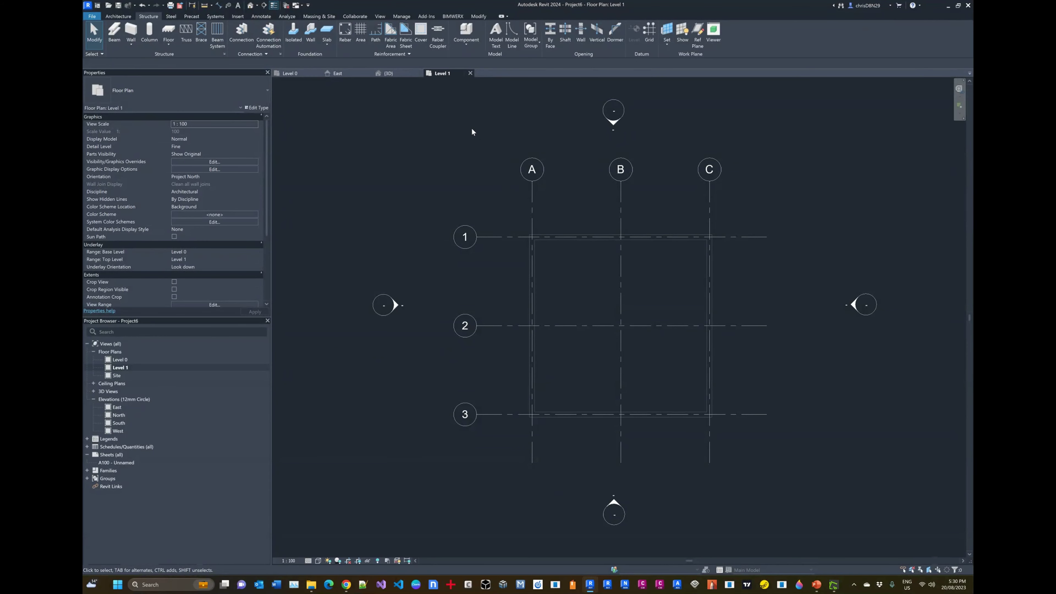
click(127, 18)
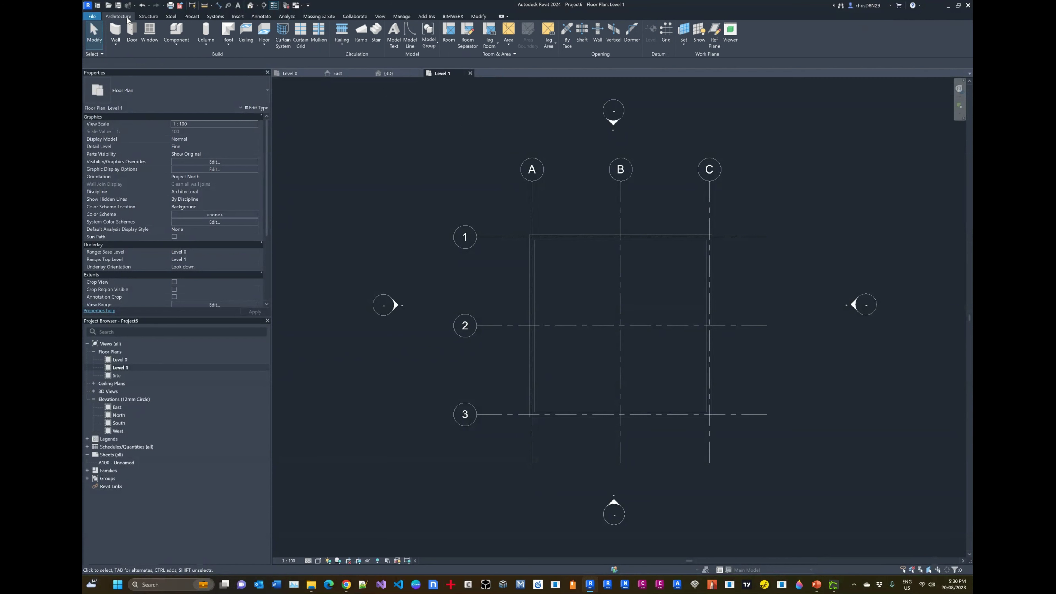
click(226, 44)
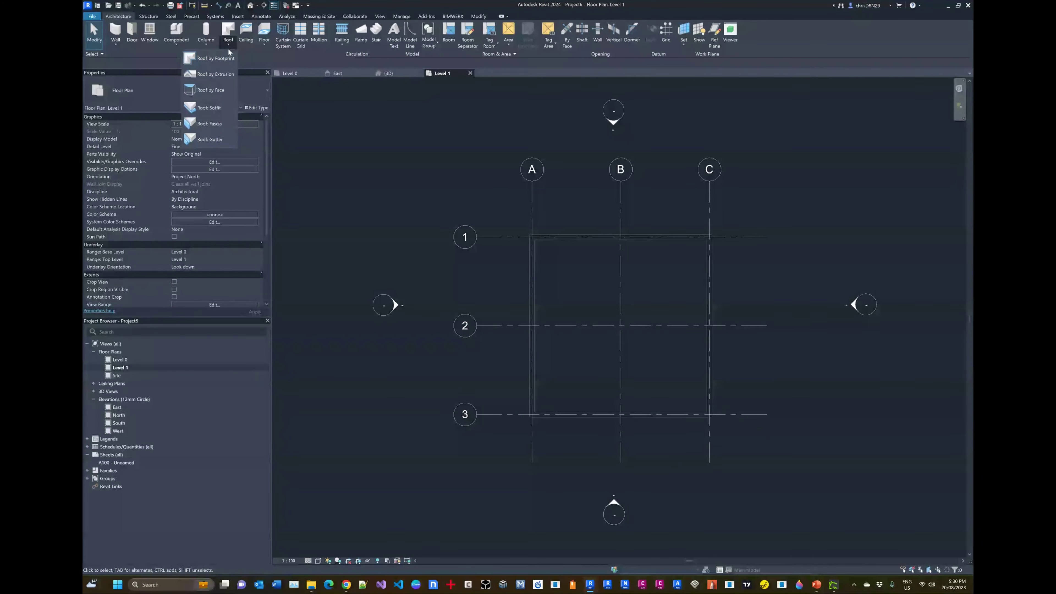
click(214, 58)
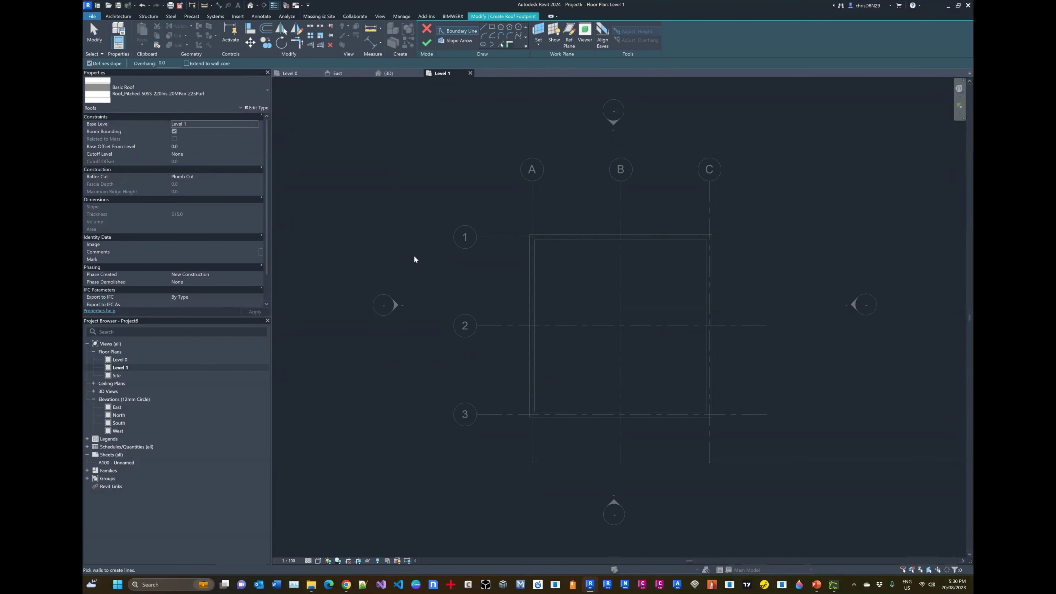
click(500, 44)
click(165, 63)
text(350.0)
Step: Create slope-defining roof boundary lines outside the four exterior walls and leave the boundary command
click(598, 232)
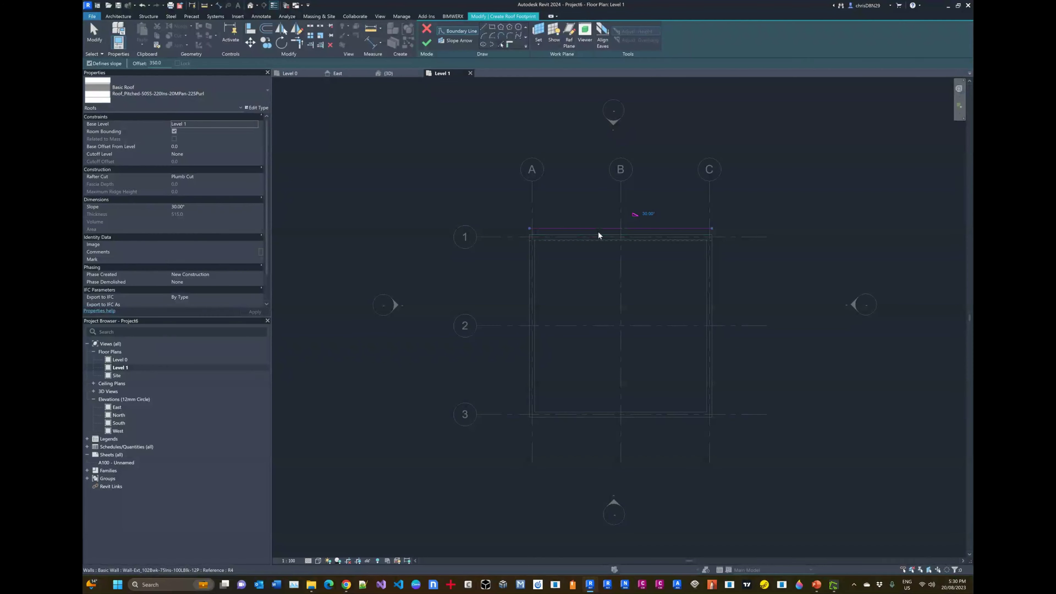
click(714, 255)
click(674, 420)
click(527, 371)
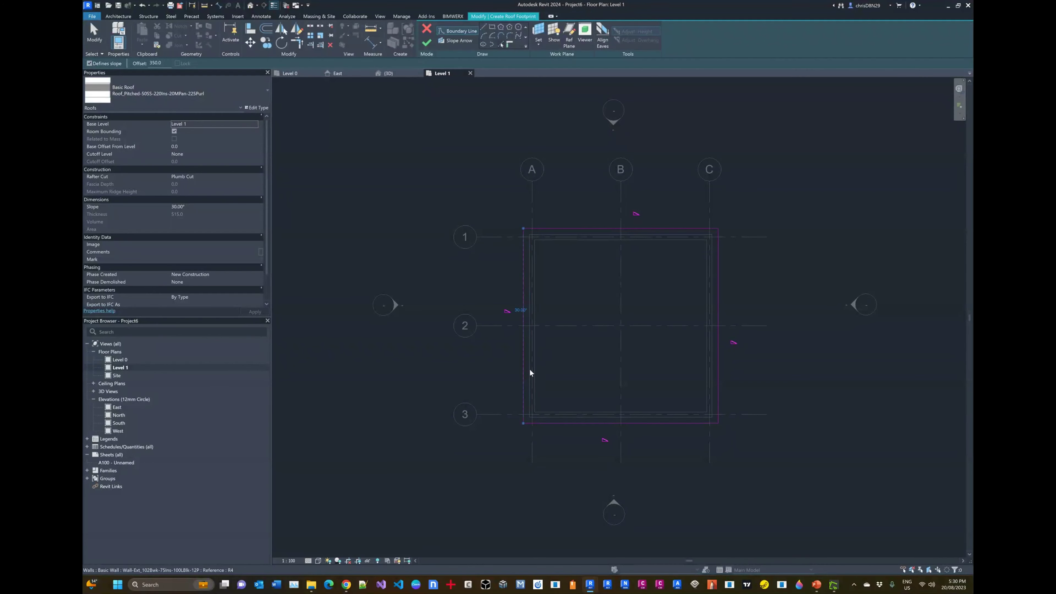
right_click(572, 271)
click(598, 275)
right_click(598, 275)
click(606, 281)
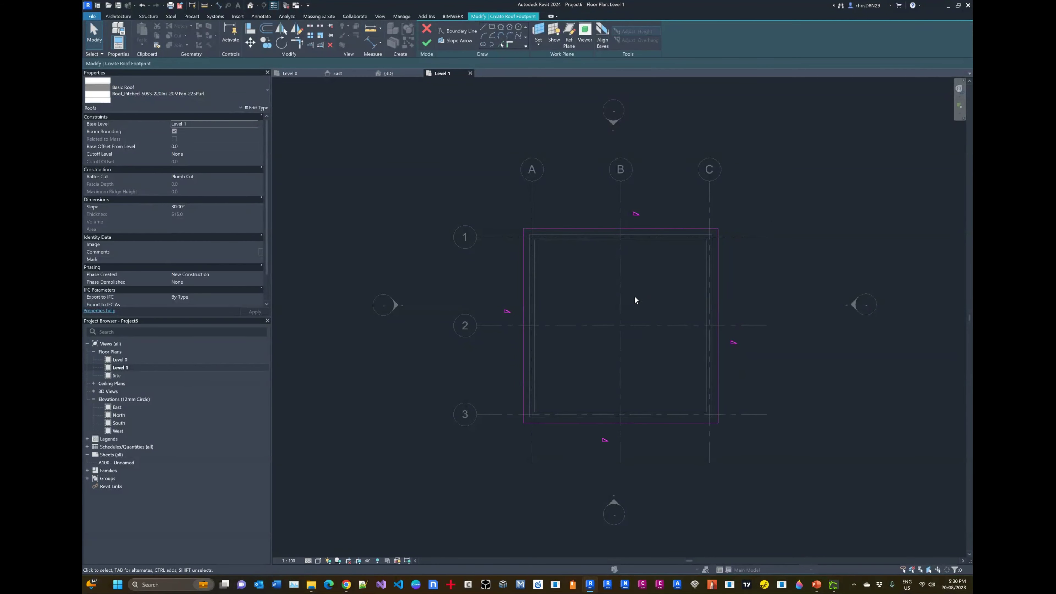
Step: Finish the roof footprint and inspect the hipped roof in the 3D view
scroll(647, 310, up, 2)
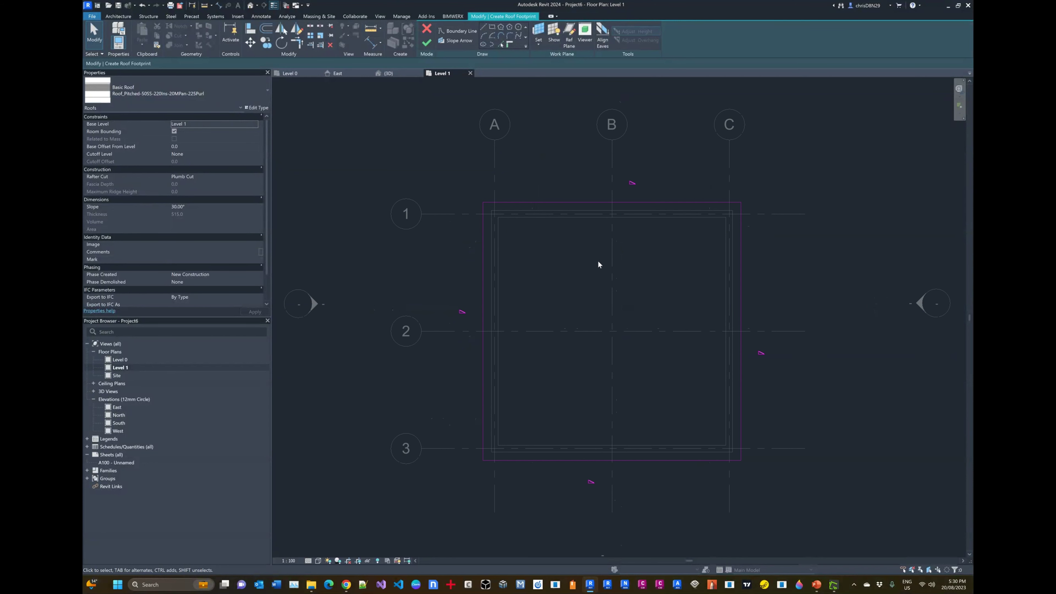
click(426, 42)
click(386, 74)
shift+middle_drag(715, 439, 761, 414)
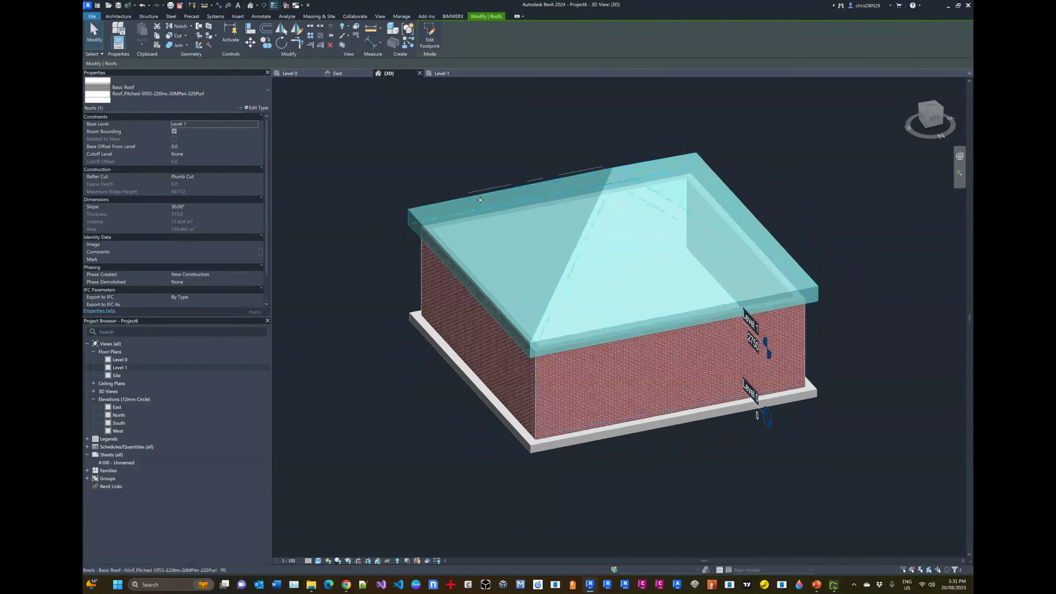
Step: Edit the roof footprint on Level 1, removing the slope definition from the boundary lines along grids 1 and 3
click(440, 74)
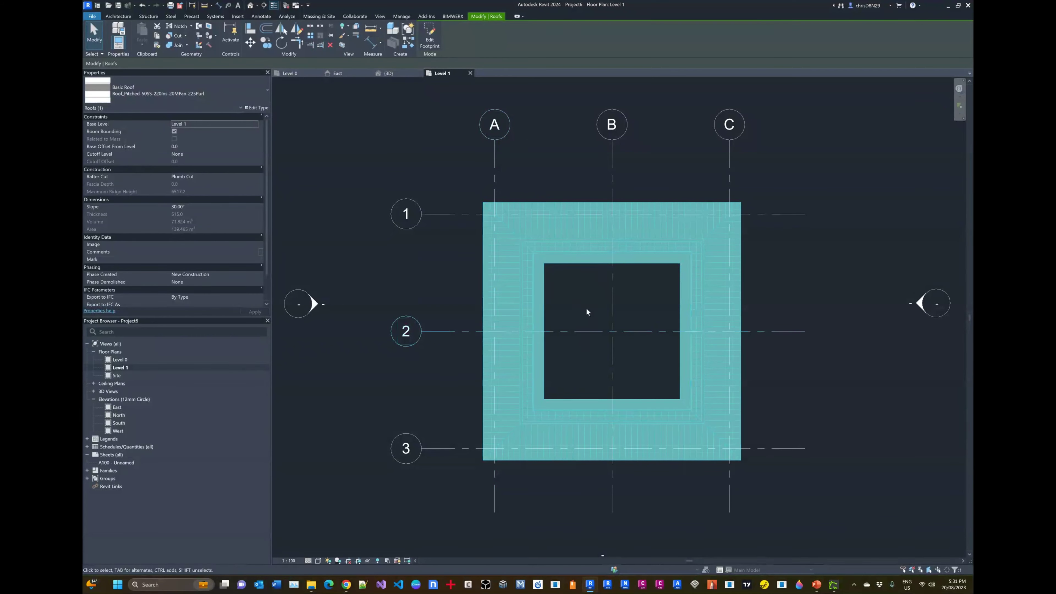
click(652, 167)
click(637, 246)
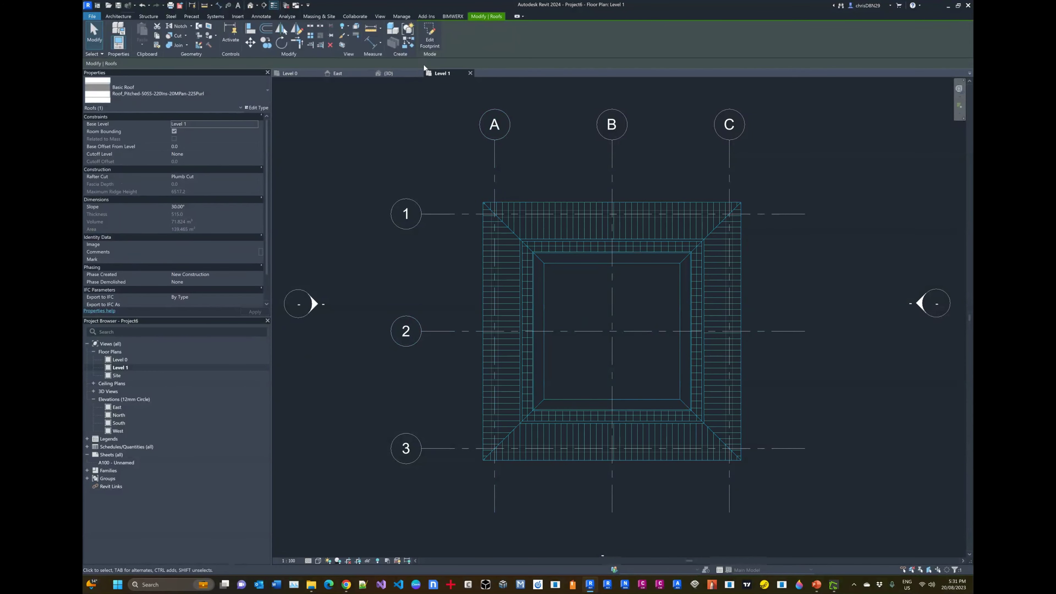
click(429, 37)
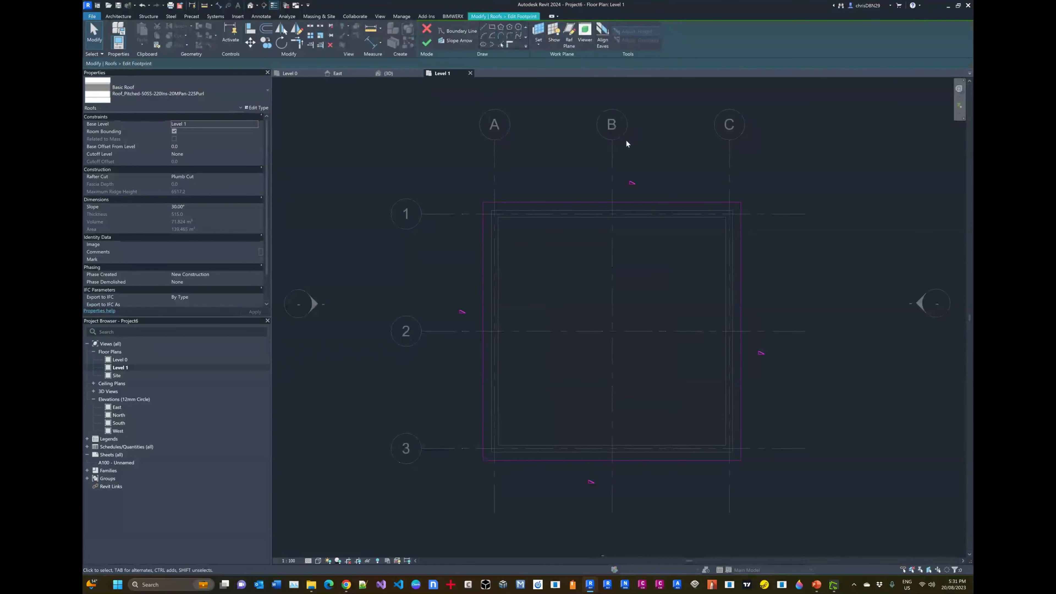
click(640, 202)
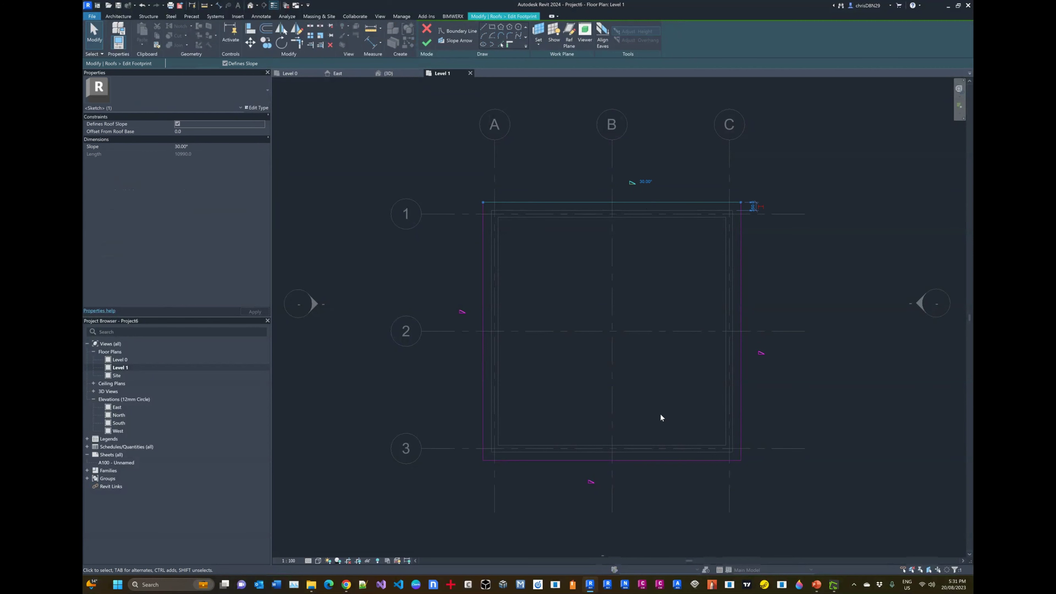
ctrl+click(652, 444)
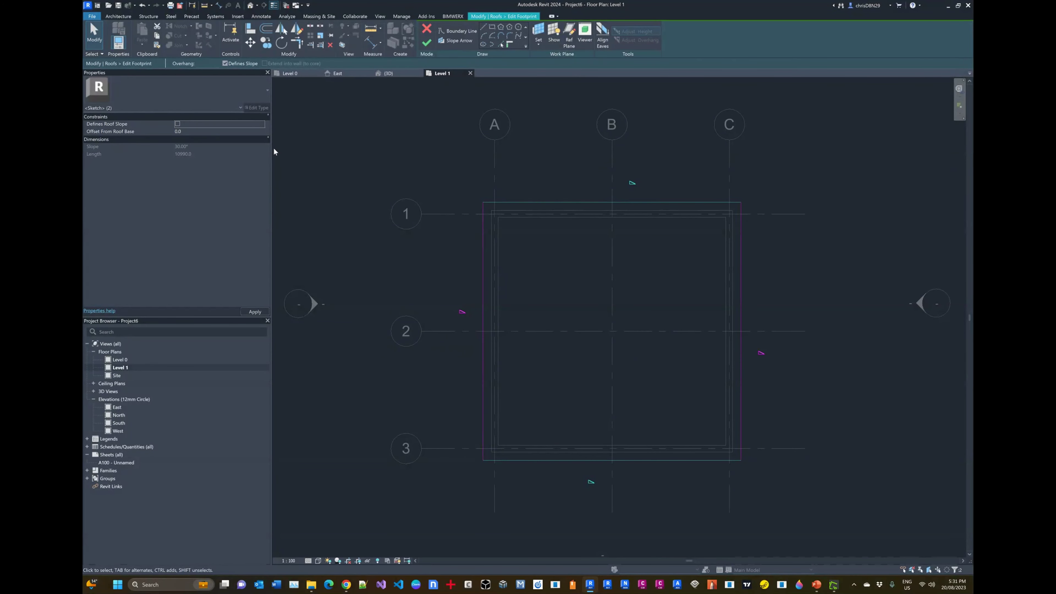
click(806, 303)
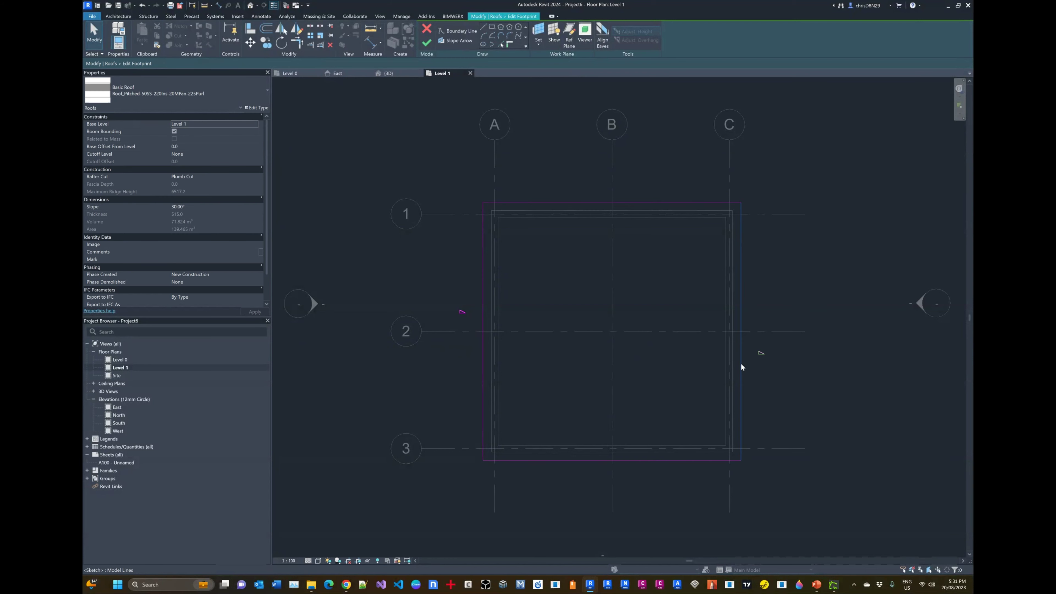
Step: Set the slope of the roof boundary lines along grids A and C to 26°
click(740, 362)
click(483, 363)
click(373, 371)
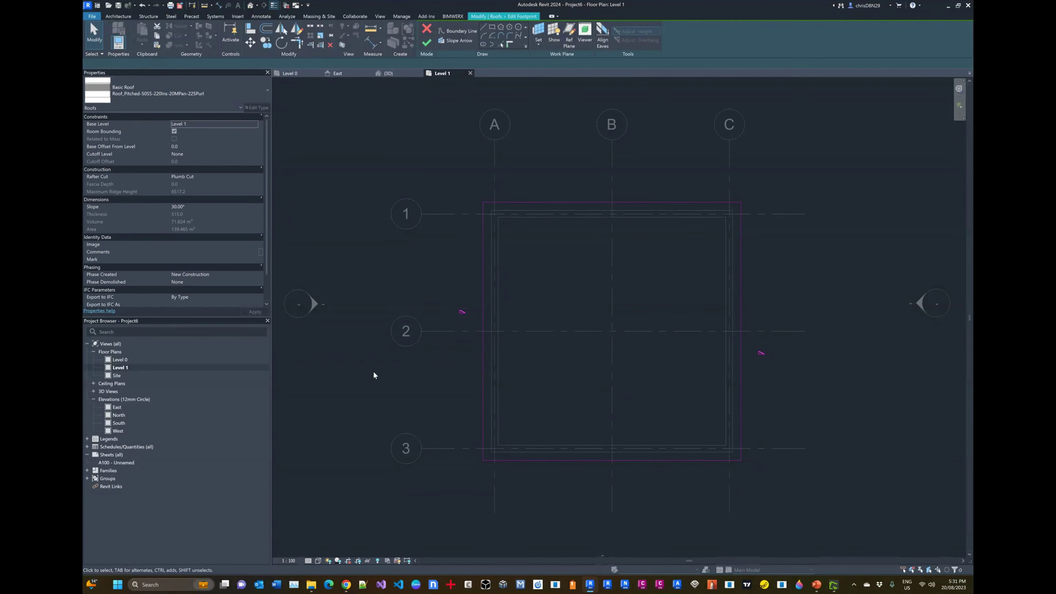
click(483, 366)
ctrl+click(741, 376)
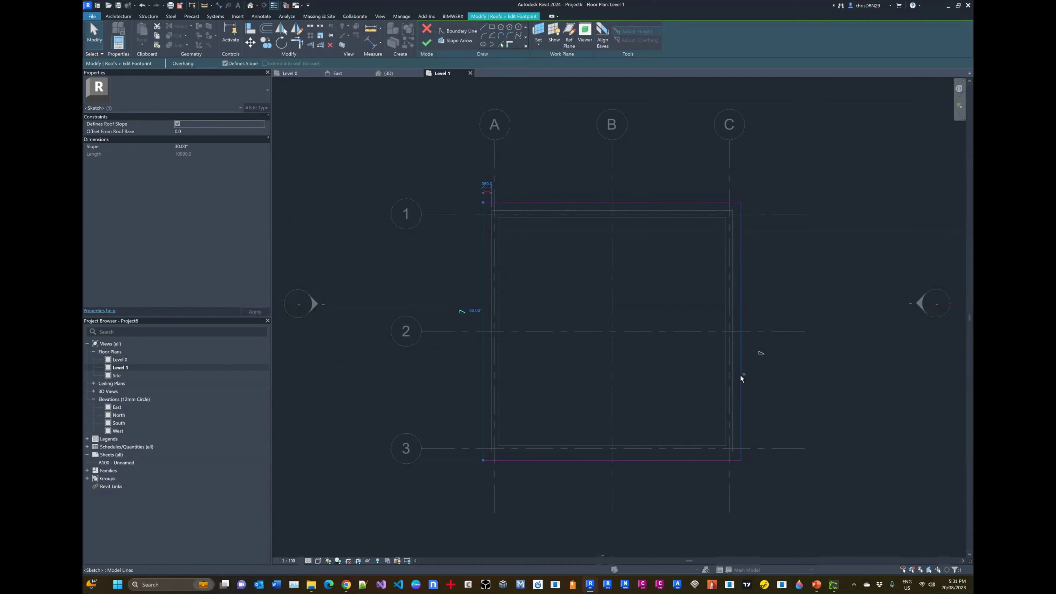
click(201, 145)
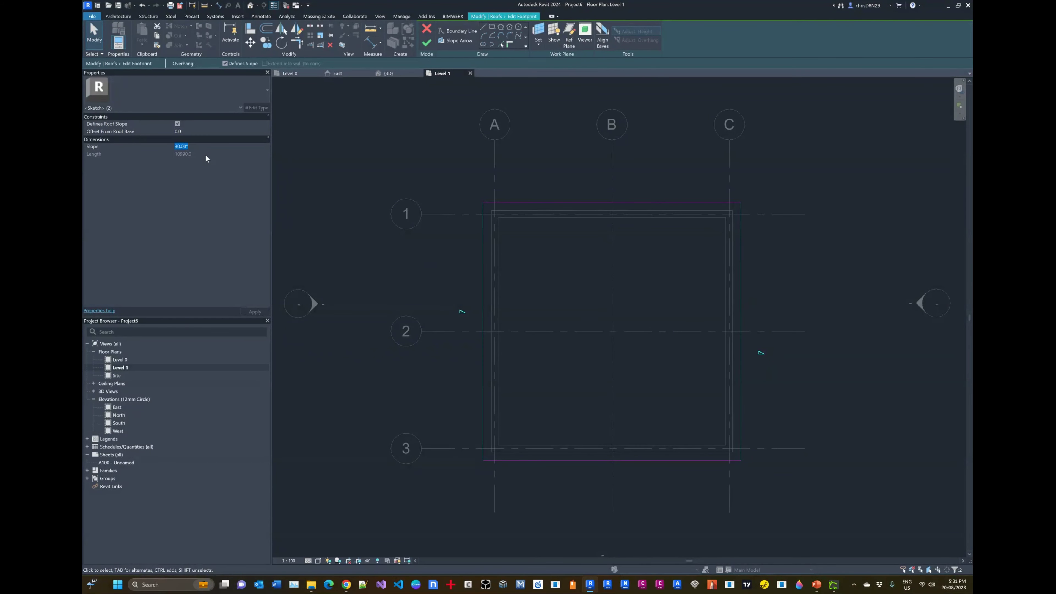
text(26)
click(444, 171)
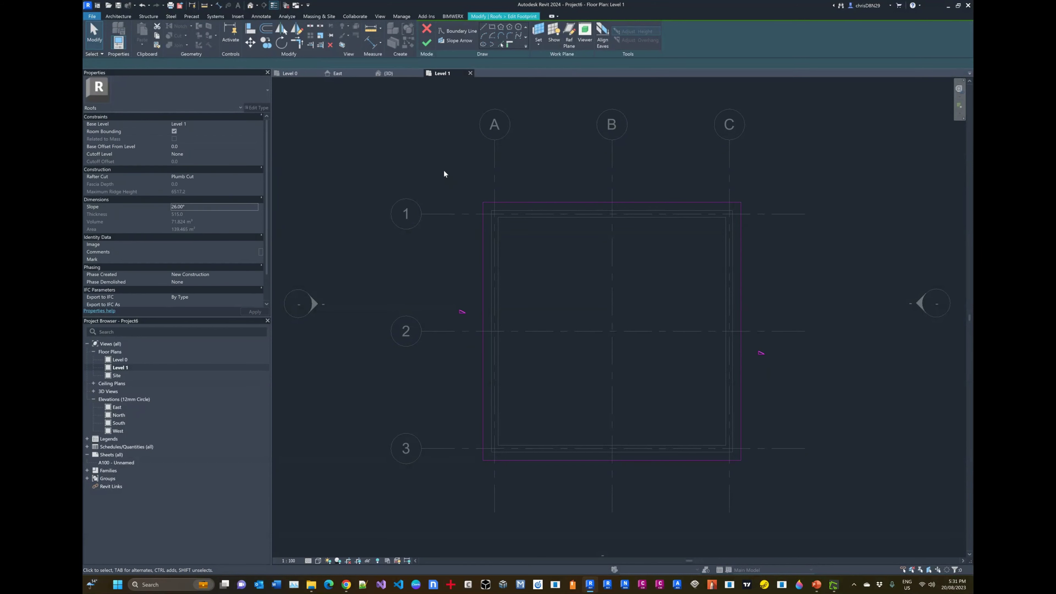
Step: Check the two sloped boundary lines, finish the footprint edit and inspect the gable roof in the 3D view
click(484, 270)
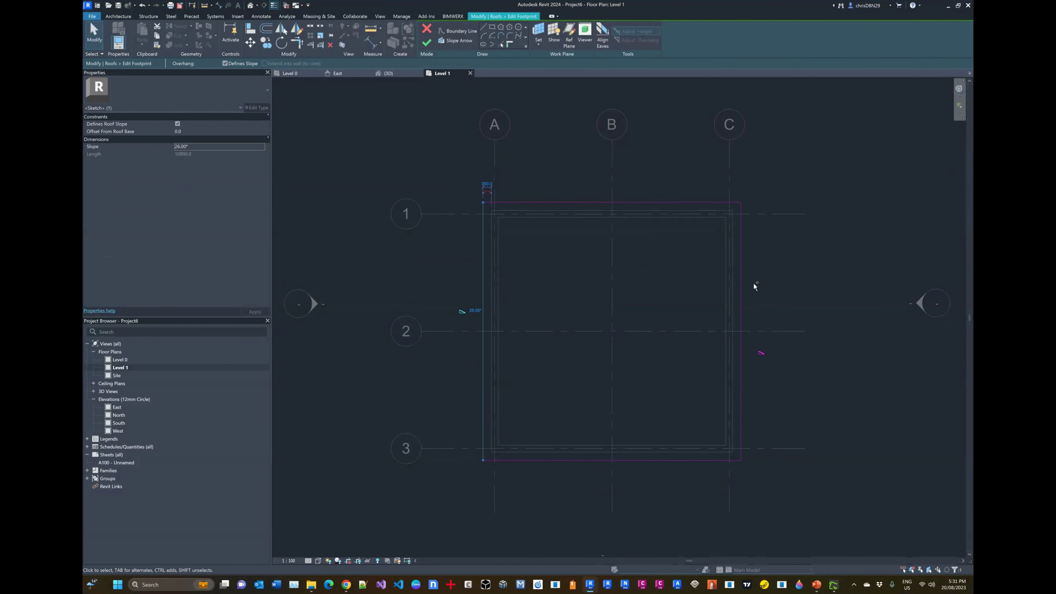
ctrl+click(741, 266)
click(464, 148)
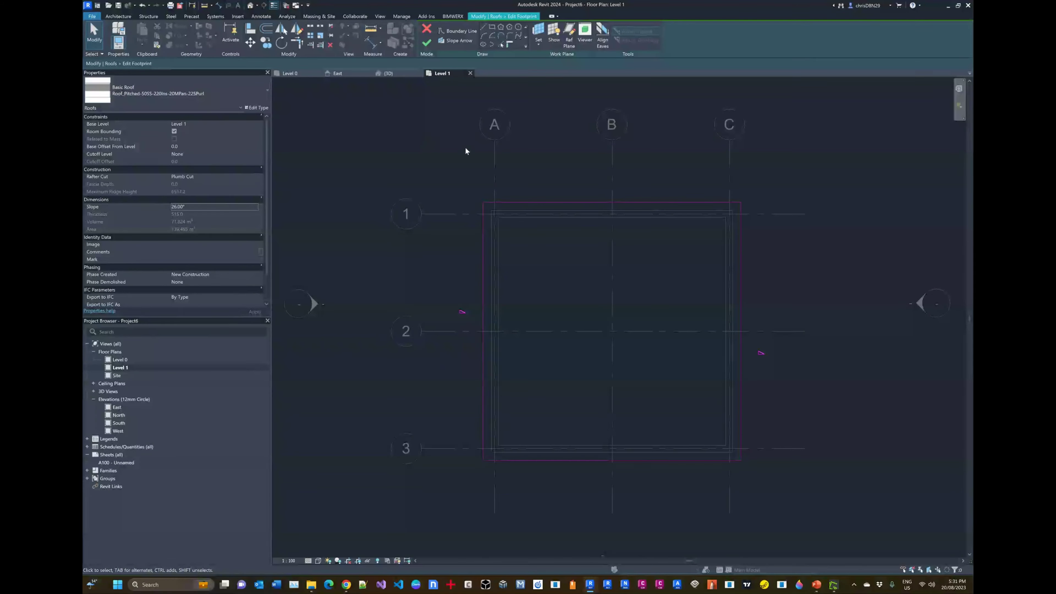
click(427, 43)
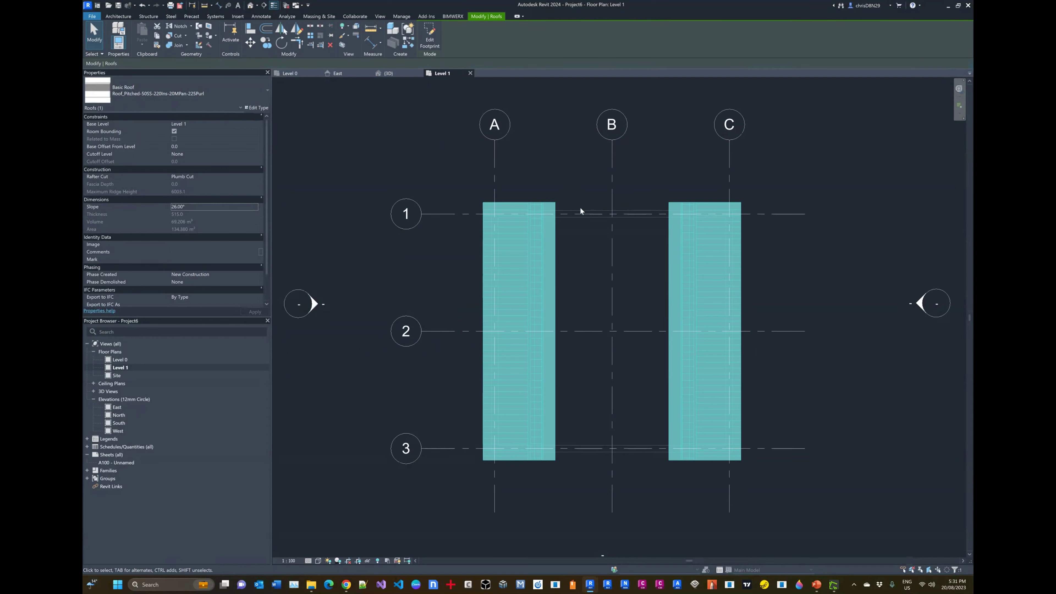
click(553, 159)
click(391, 72)
shift+middle_drag(684, 394, 358, 408)
shift+middle_drag(584, 398, 620, 404)
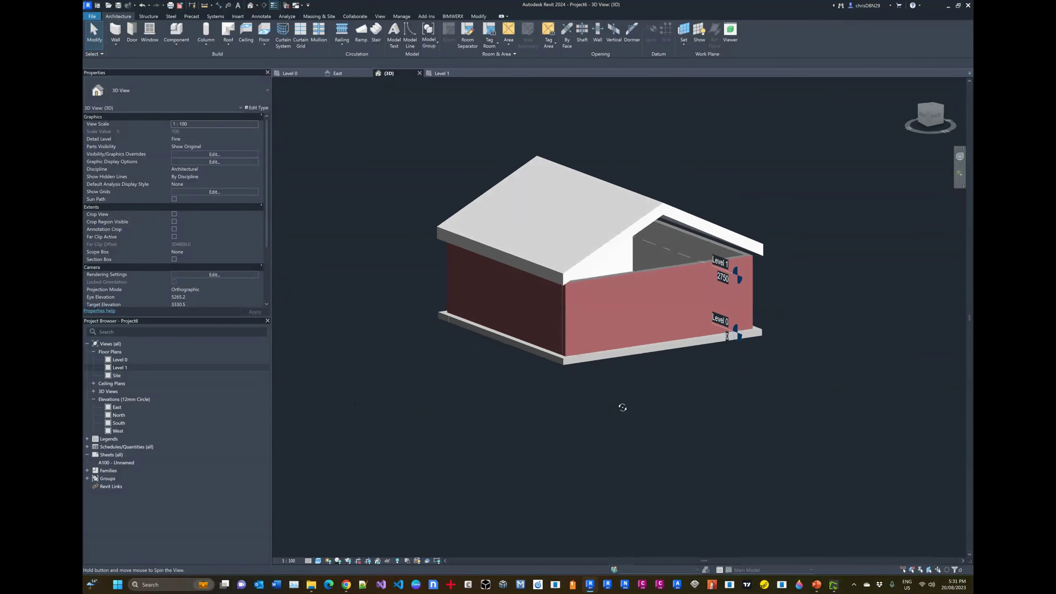
Step: Attach the top of the facing gable end wall to the roof
click(648, 238)
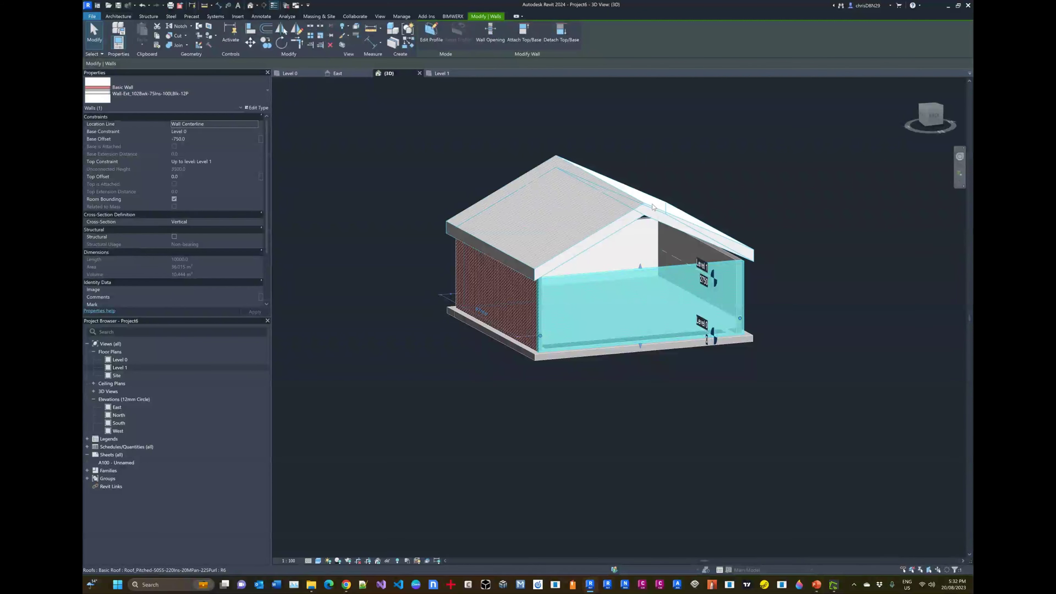
click(751, 179)
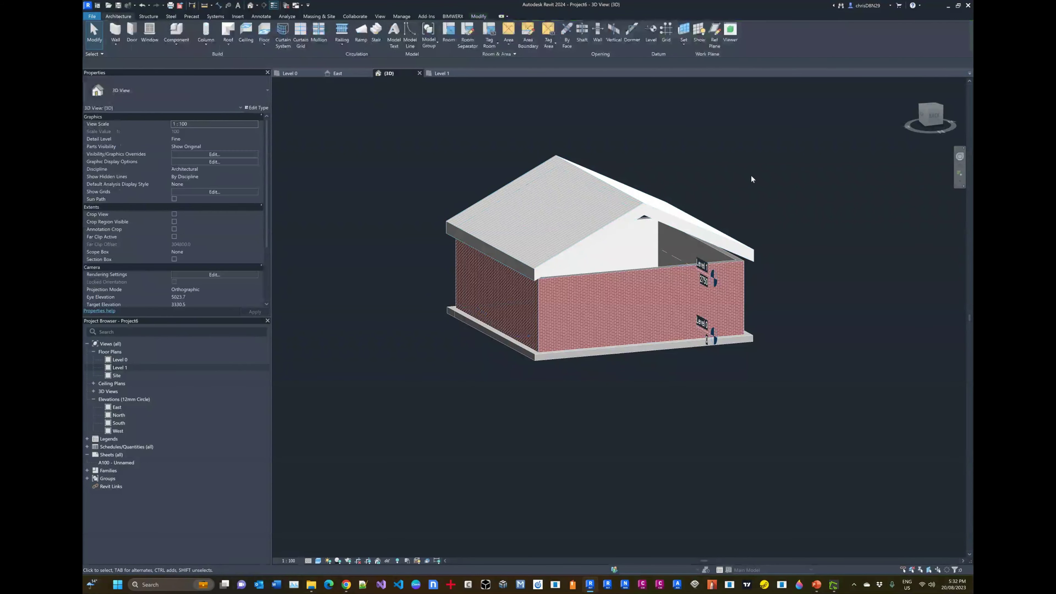
click(681, 265)
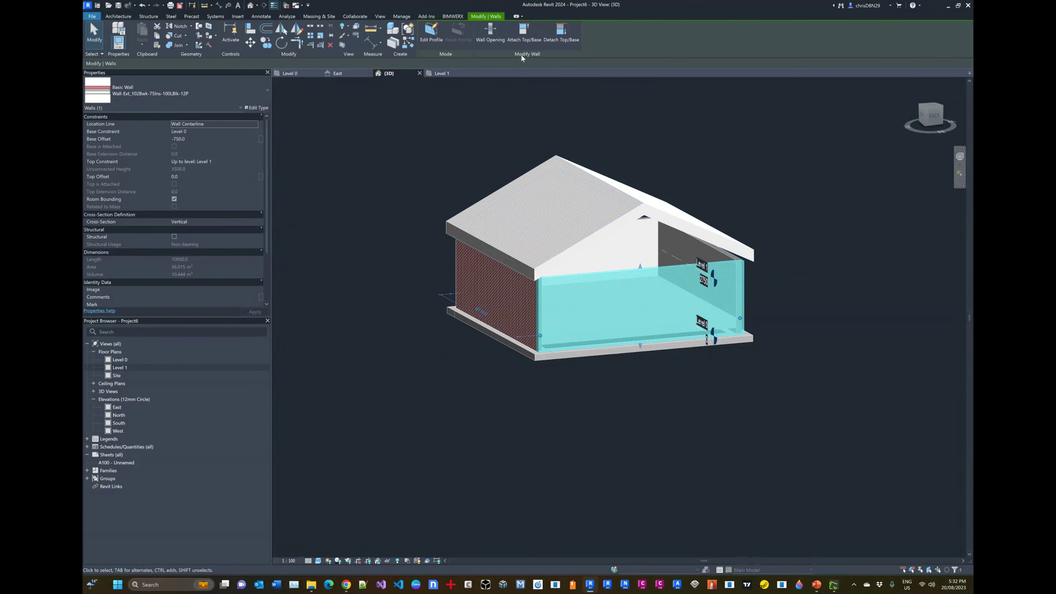
click(519, 41)
click(725, 235)
click(787, 198)
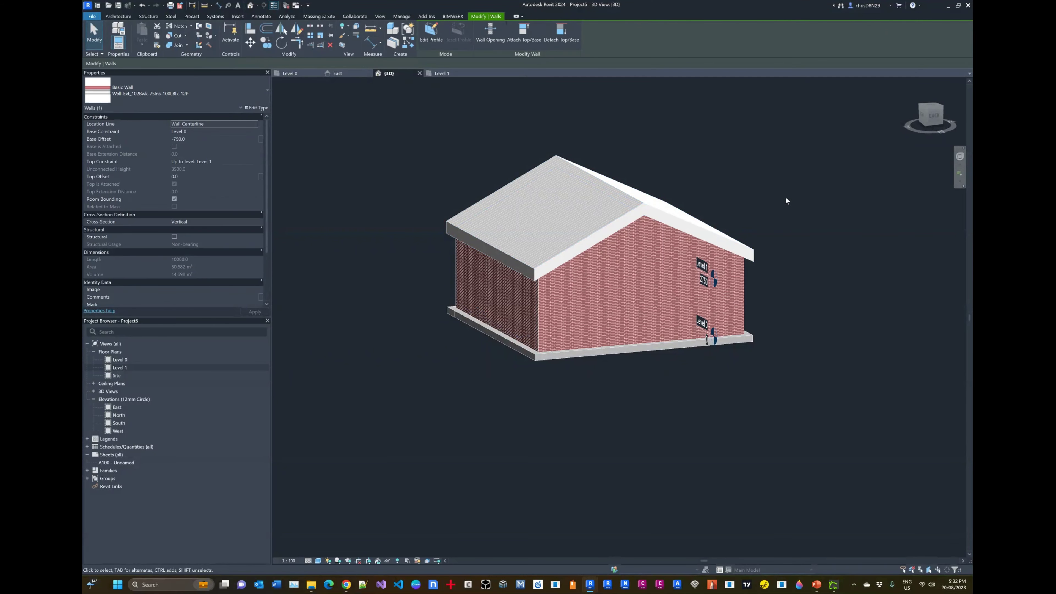
Step: Attach the top of the opposite gable end wall to the roof
shift+middle_drag(539, 437, 748, 420)
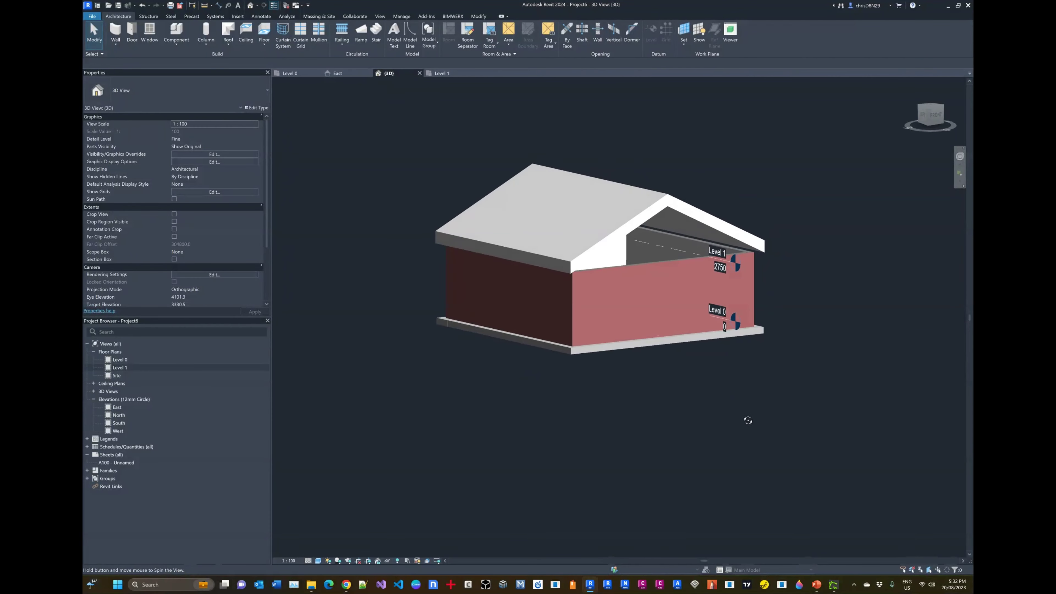
click(673, 274)
click(525, 40)
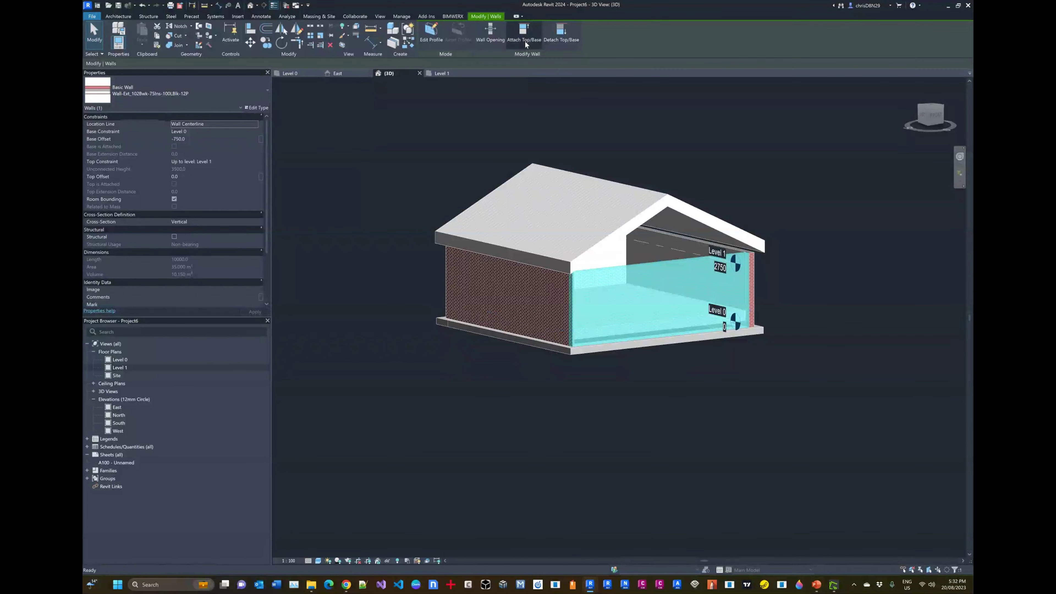
click(673, 209)
key(Escape)
key(Escape)
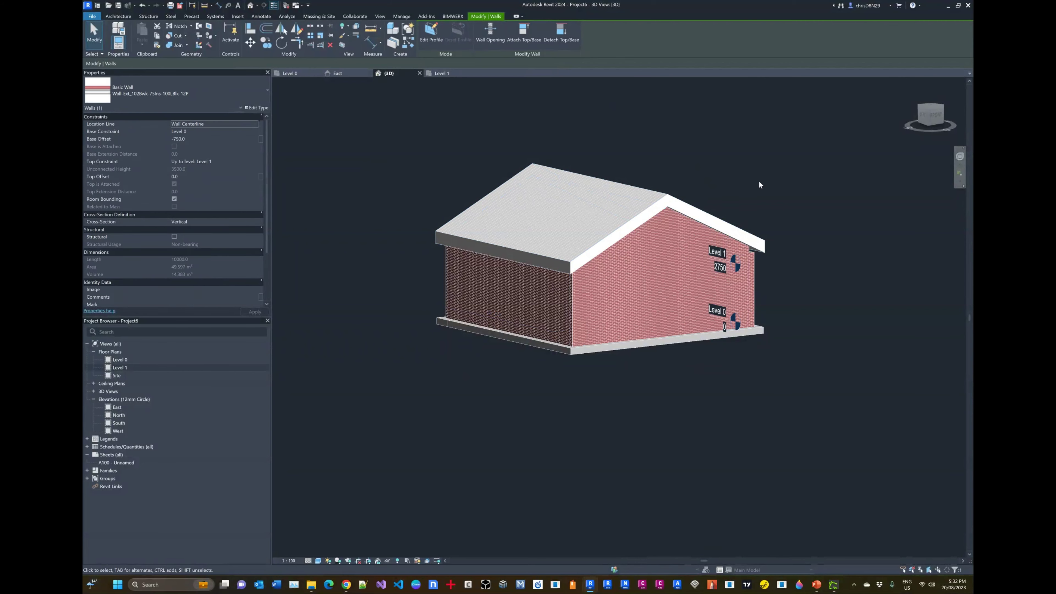
Step: Attach the top of the first side wall beneath the eaves to the roof
shift+middle_drag(792, 401, 722, 400)
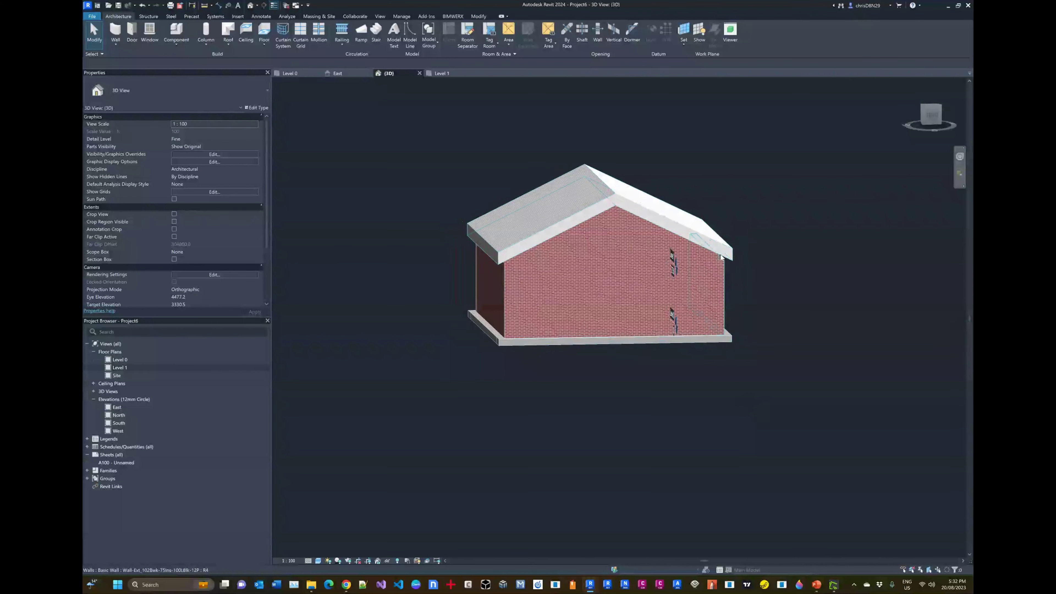
click(723, 265)
key(Return)
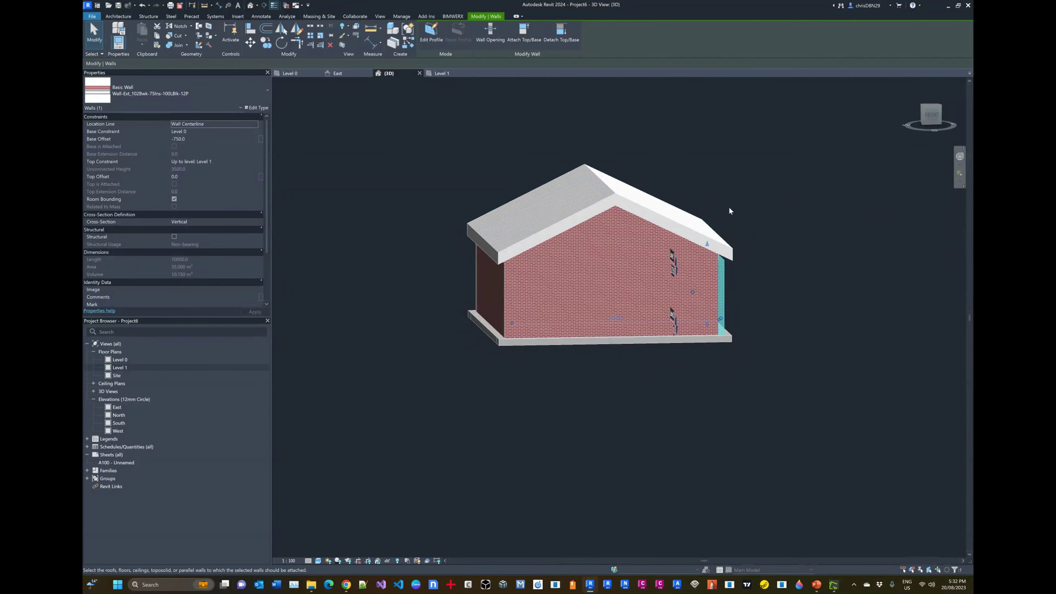
click(691, 246)
key(Escape)
Step: Attach the top of the remaining side wall on the other eaves side to the roof
shift+middle_drag(716, 394, 695, 348)
shift+middle_drag(621, 315, 774, 310)
click(696, 282)
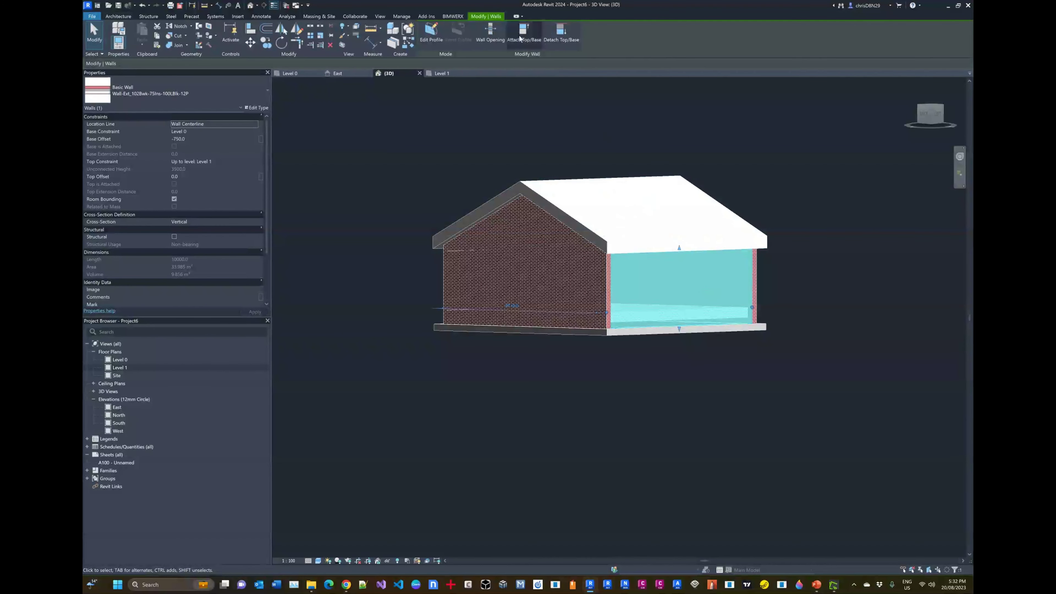
click(598, 381)
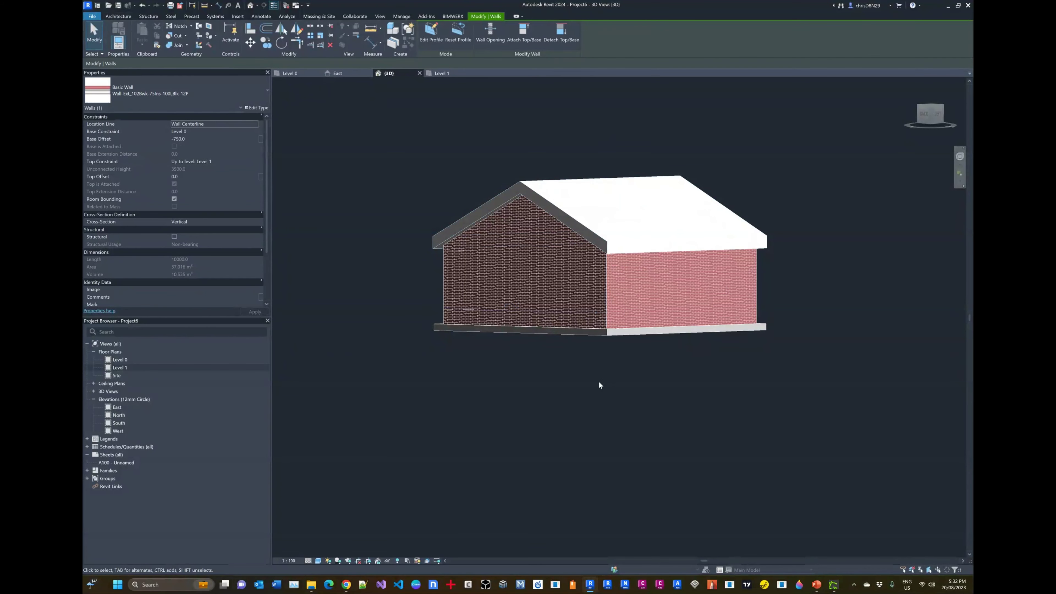
Step: In the Level 0 plan, create a building section across the building between grids 1 and 2, spanning past grids A and C, looking towards grid 1
shift+middle_drag(578, 376, 636, 451)
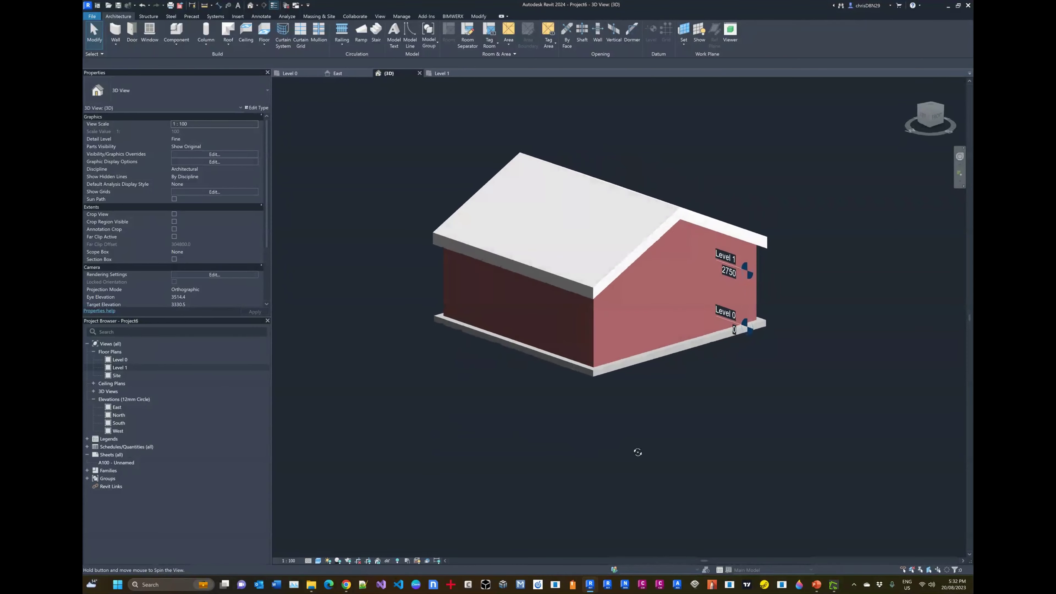
click(290, 74)
scroll(550, 288, down, 3)
scroll(503, 282, up, 2)
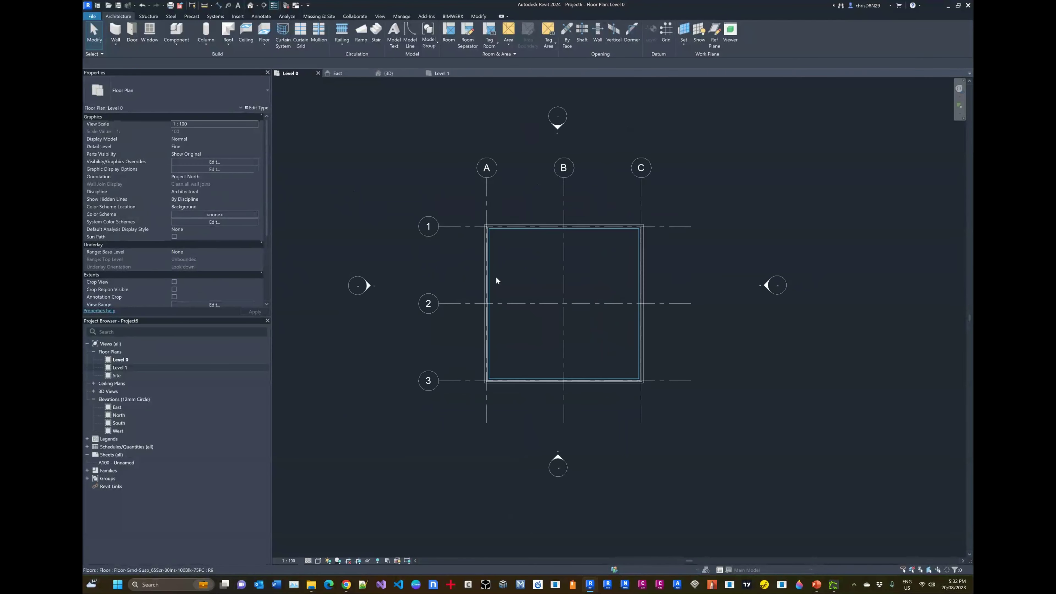
click(379, 16)
click(372, 40)
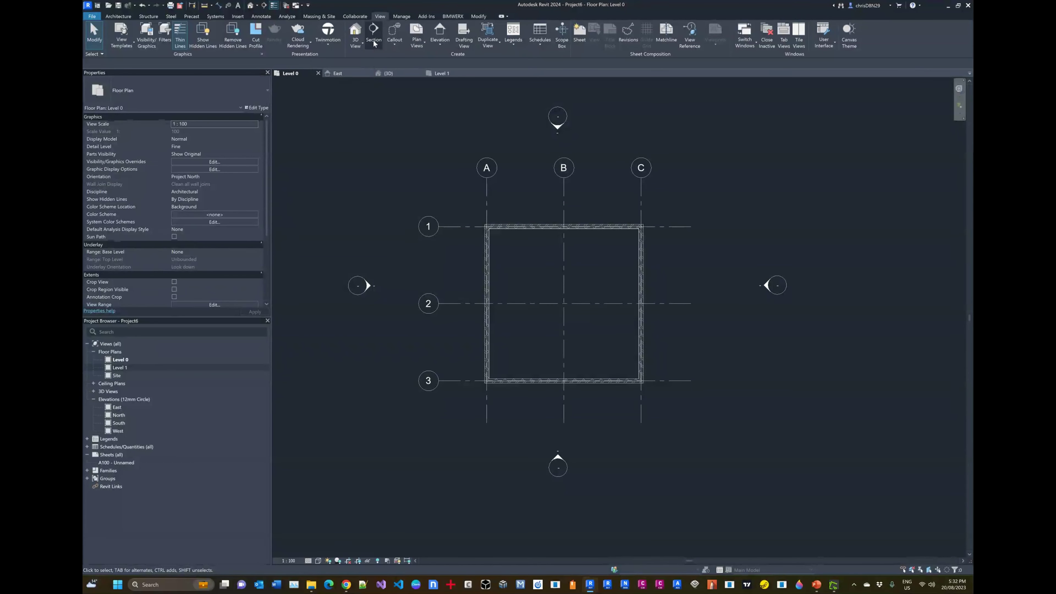
click(461, 273)
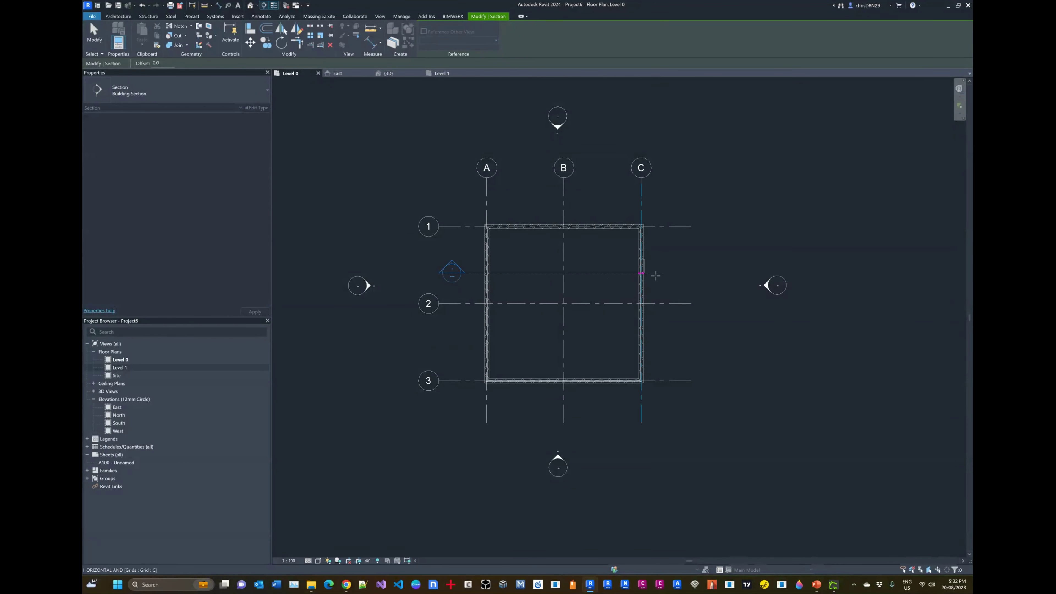
click(673, 273)
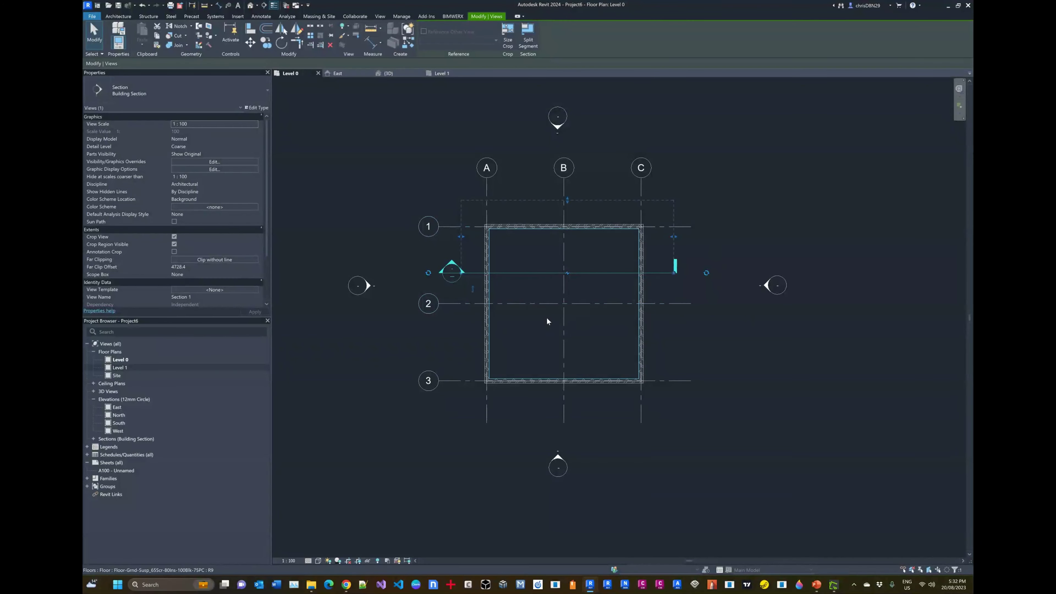
click(736, 345)
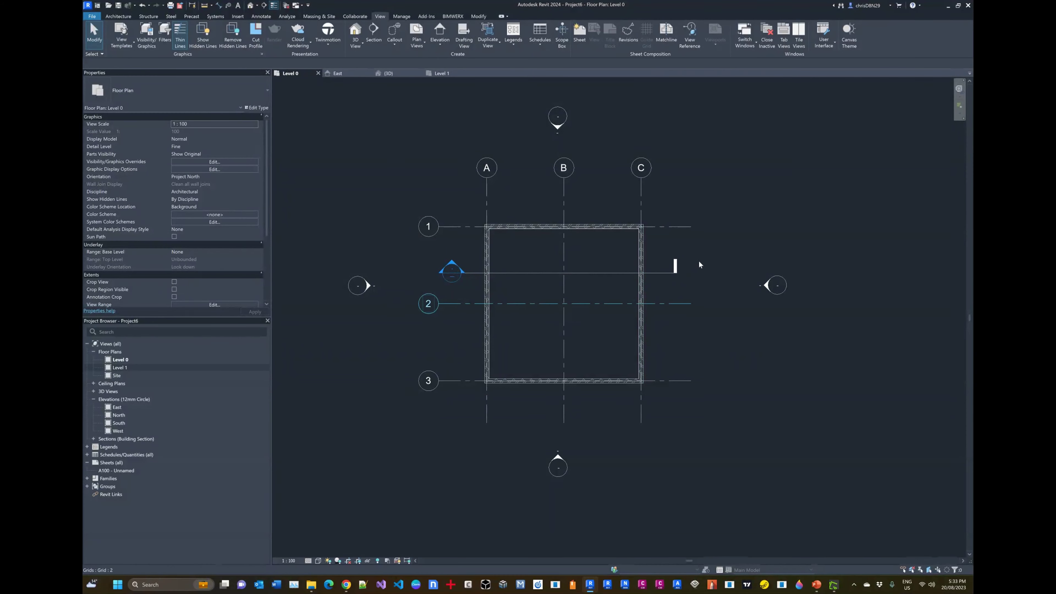
Step: Open the view of the new building section from its marker in the Level 0 plan
double_click(452, 265)
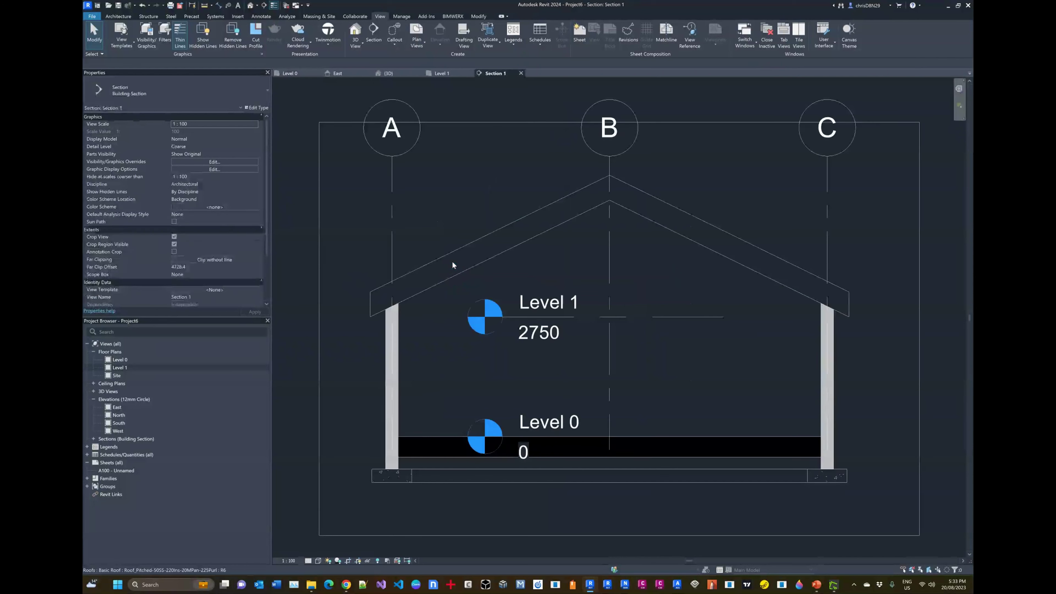
scroll(693, 245, down, 2)
scroll(693, 245, up, 1)
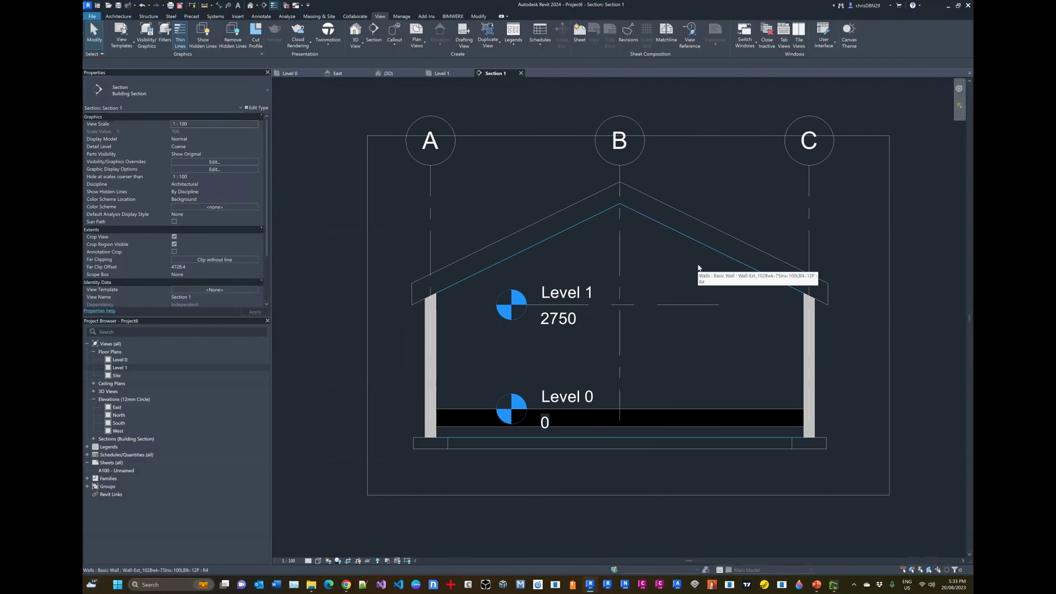
scroll(573, 251, down, 2)
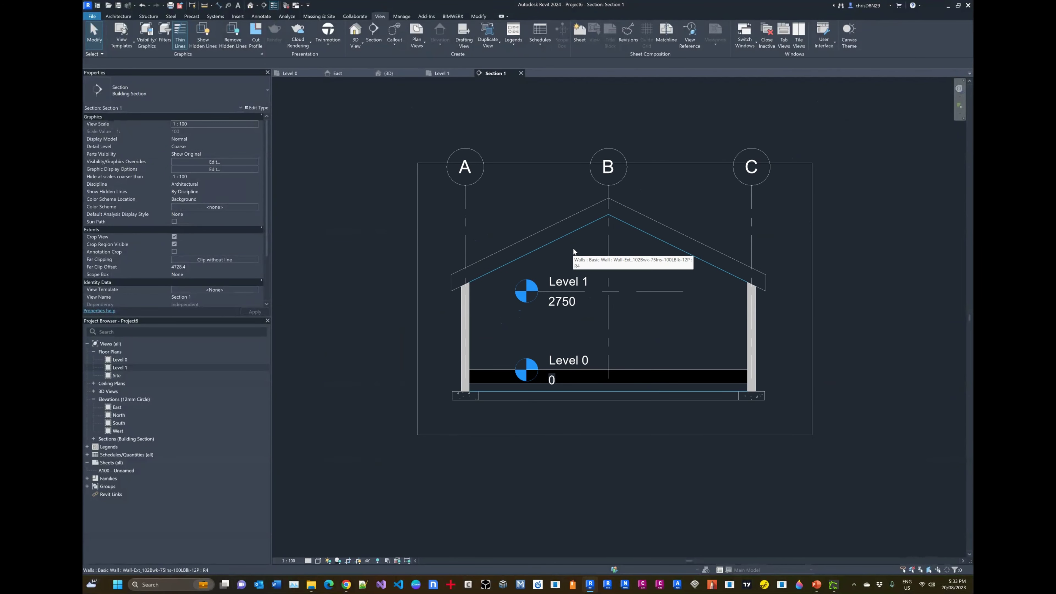
Step: Extend the lower ends of grid lines A, B and C below the foundations and past the section's crop boundary
click(466, 215)
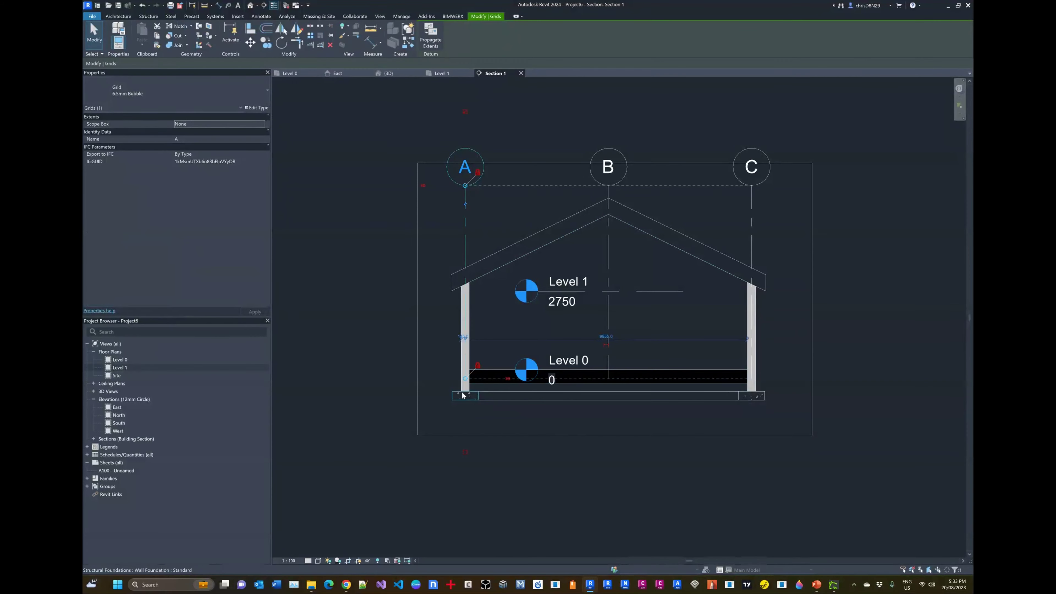
drag(465, 380, 468, 412)
drag(468, 458, 467, 461)
click(651, 513)
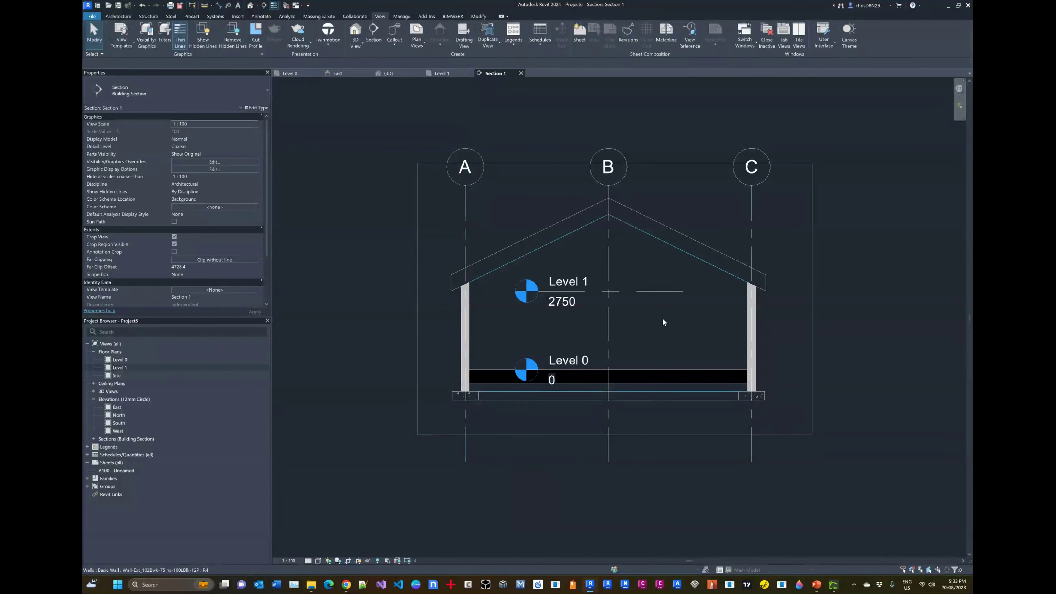
click(650, 290)
key(Escape)
click(659, 293)
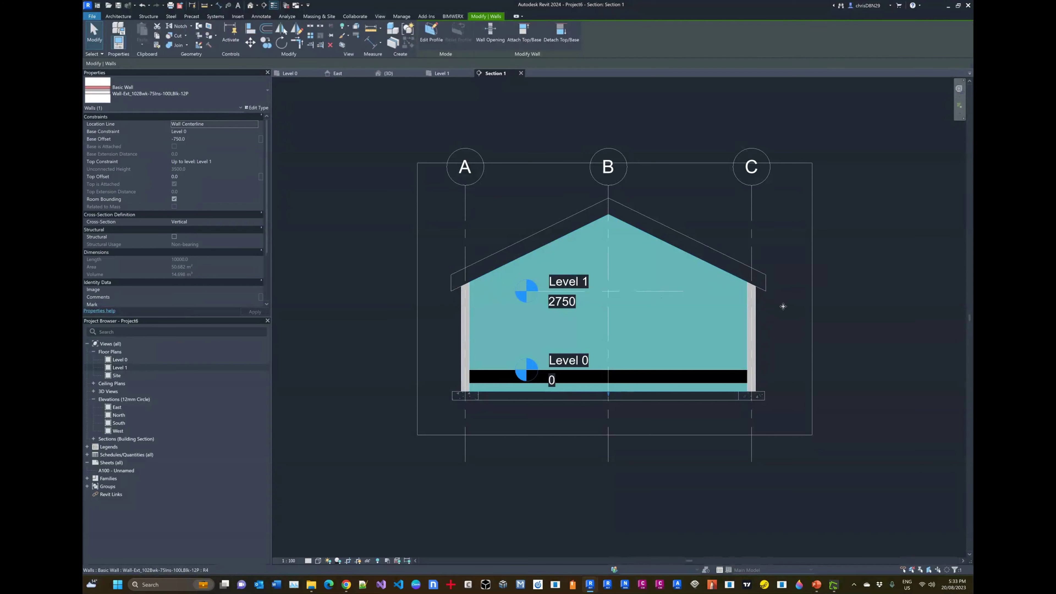
key(Escape)
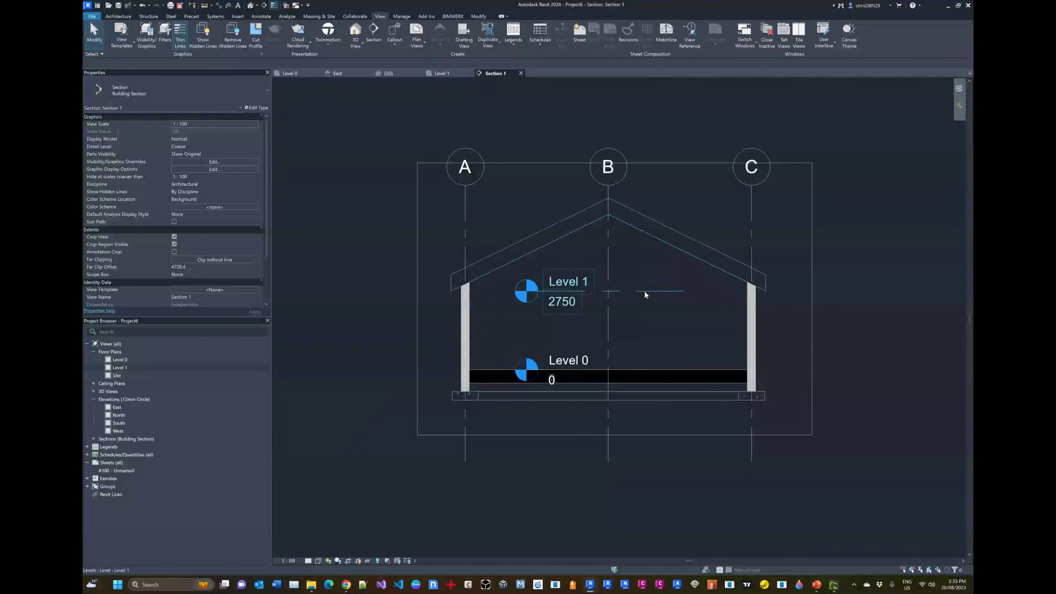
Step: Extend the Level 0 and Level 1 lines past both side walls, placing the level heads outside the building on the grid A side
click(645, 294)
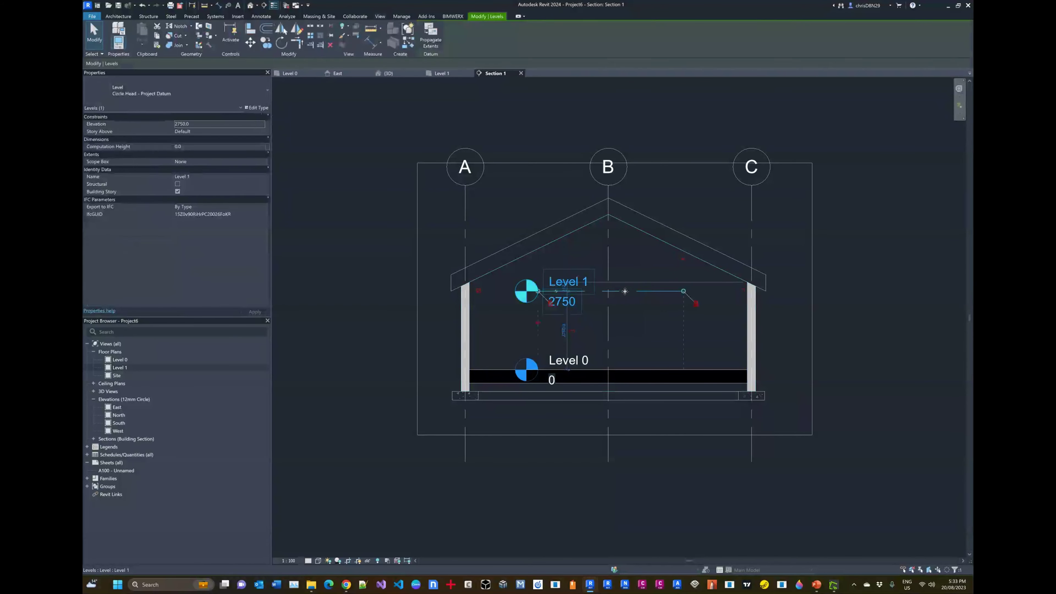
drag(540, 293, 394, 293)
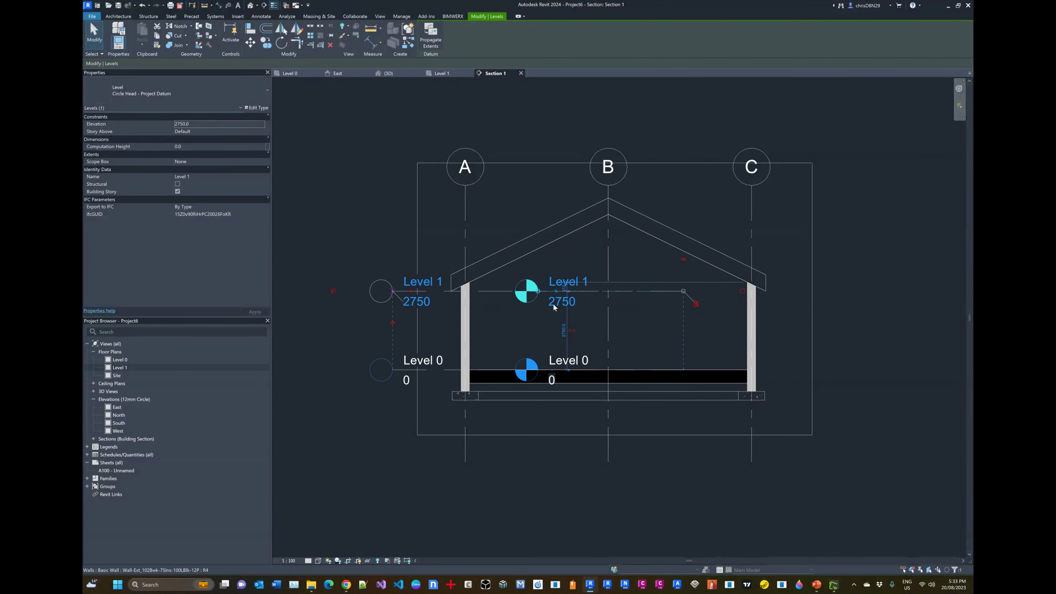
click(923, 395)
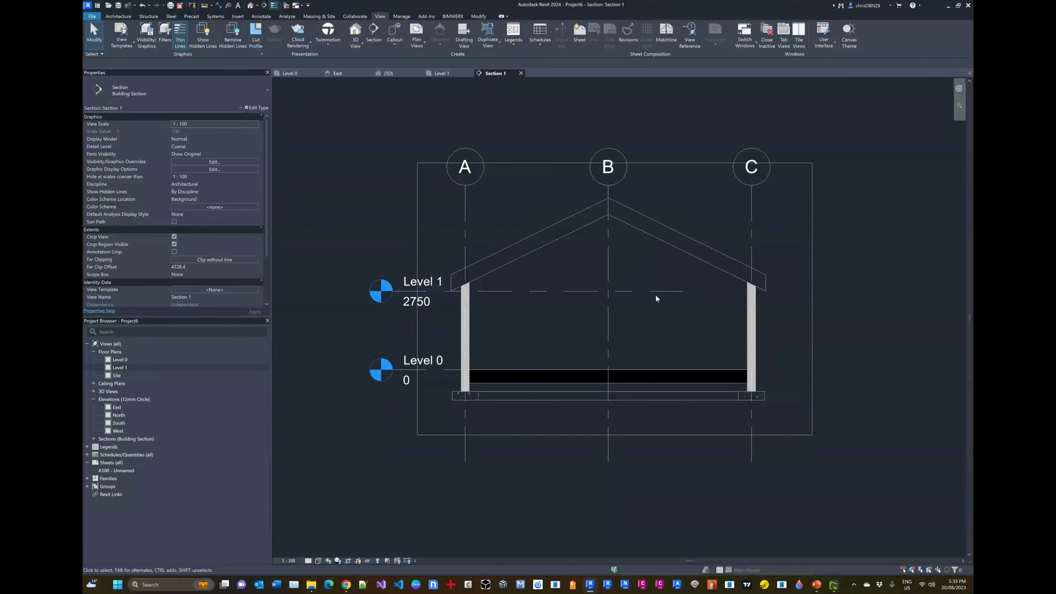
click(668, 291)
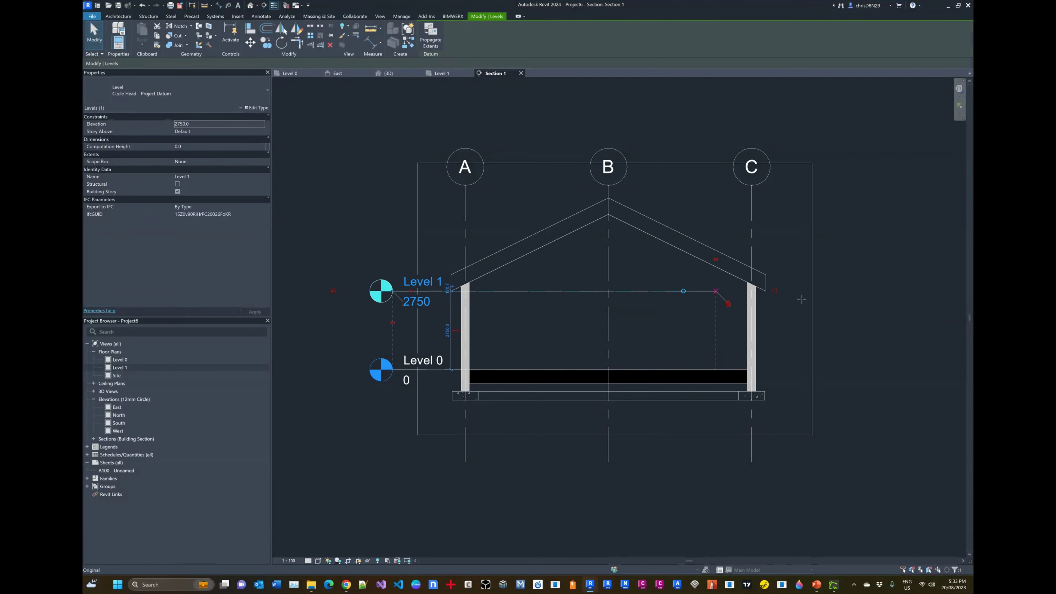
drag(684, 291, 836, 292)
click(857, 231)
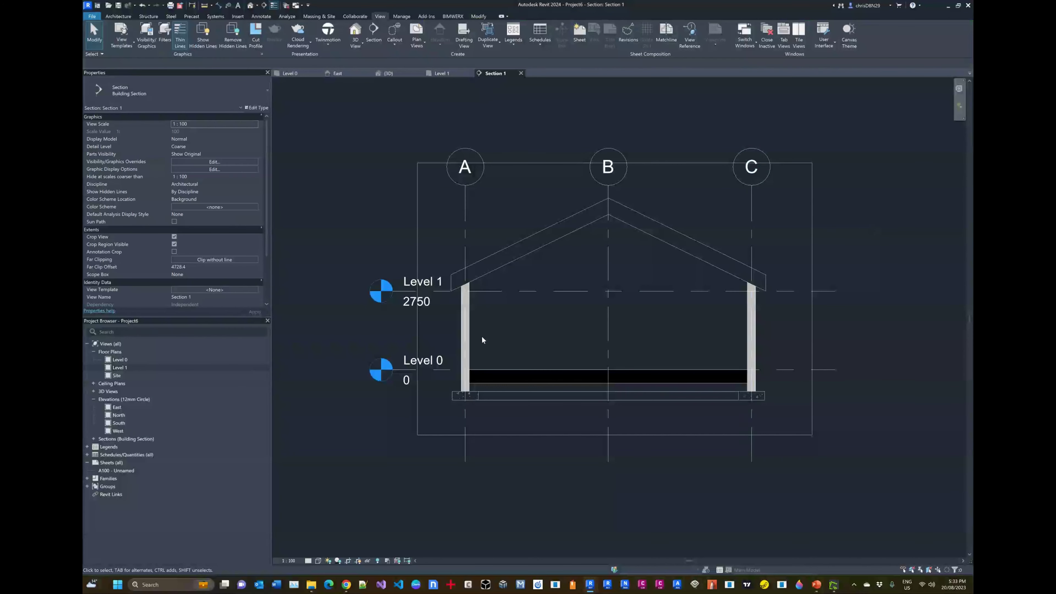
Step: Hide the crop region boundary in the section view
scroll(481, 335, down, 2)
scroll(481, 325, up, 1)
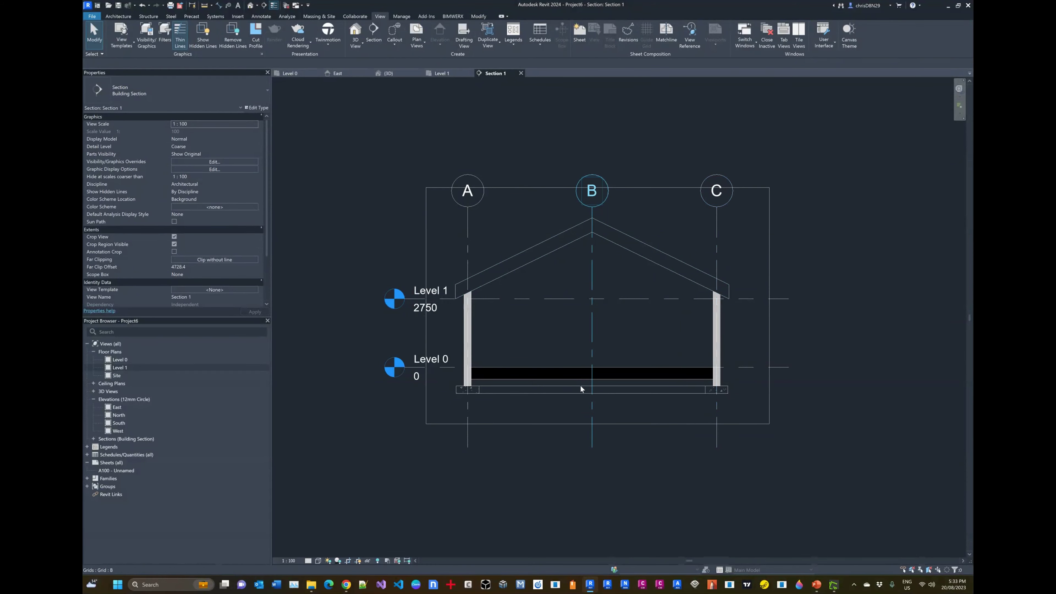
click(508, 424)
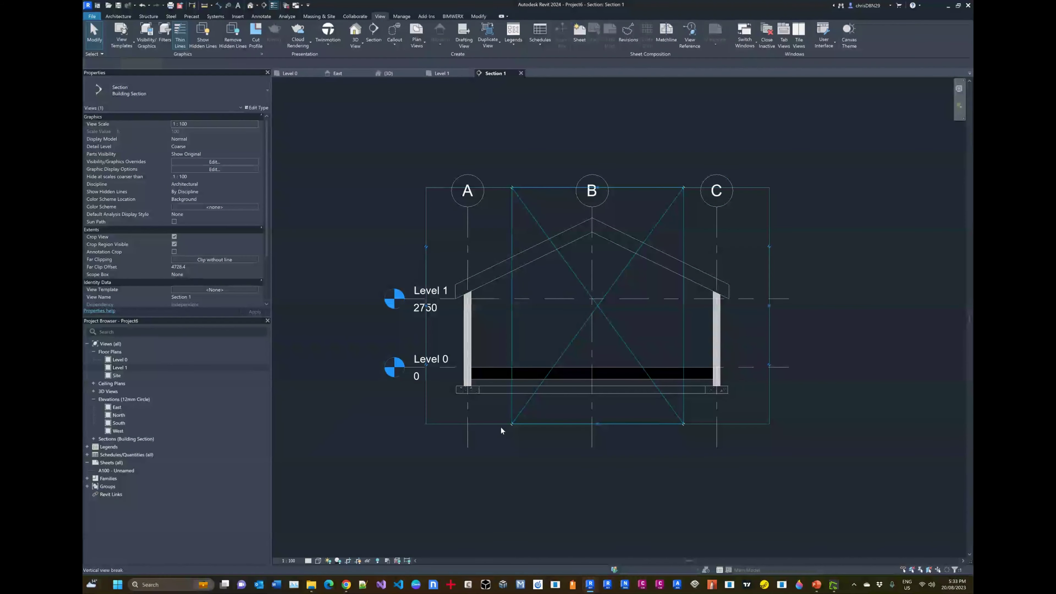
click(380, 514)
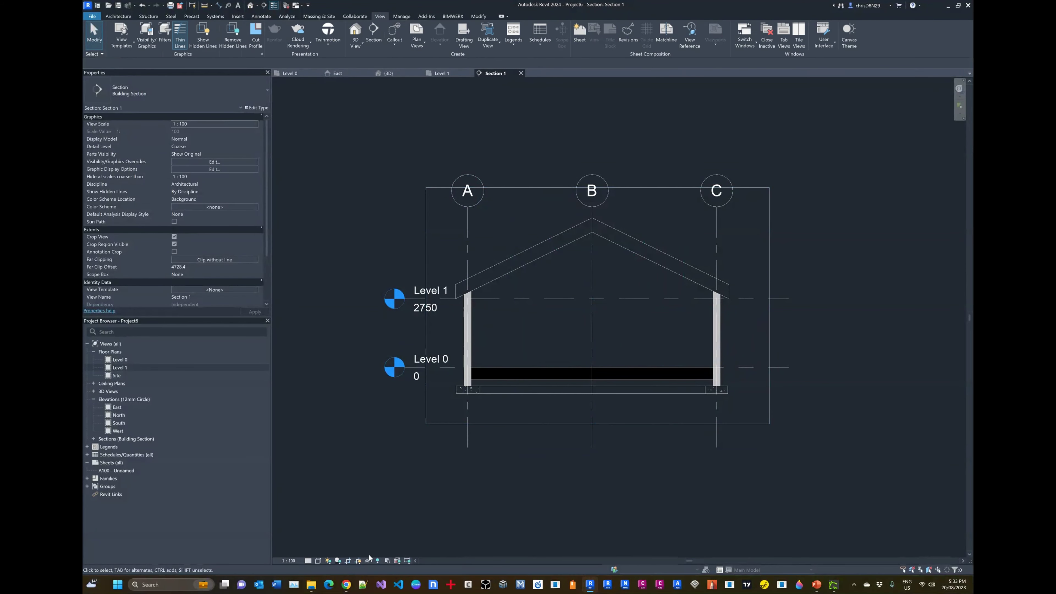
click(357, 562)
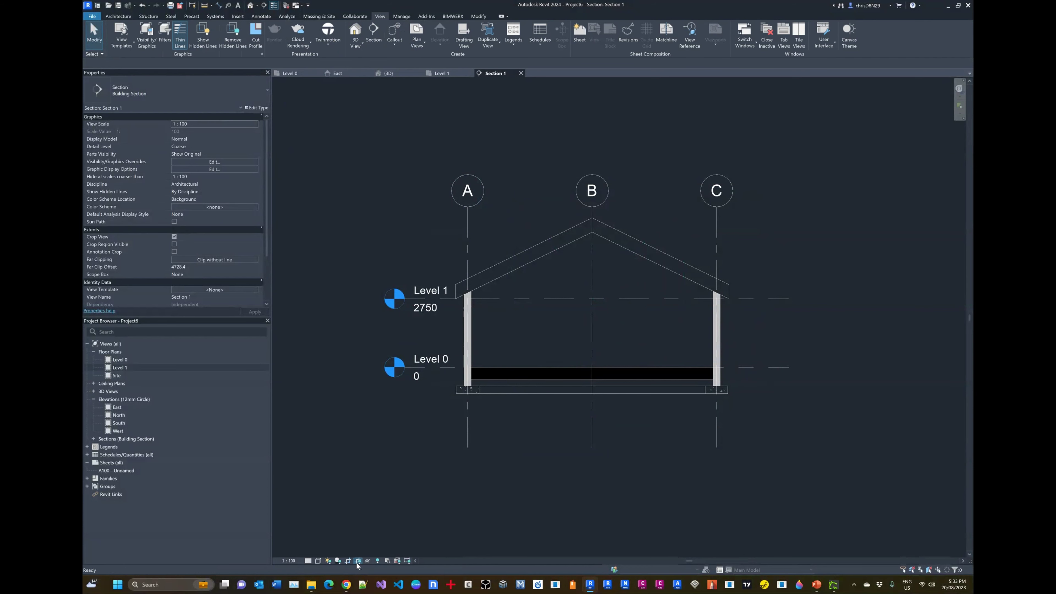
Step: Move the aligned Level 0 and Level 1 heads slightly further out from the building on the grid A side
click(541, 298)
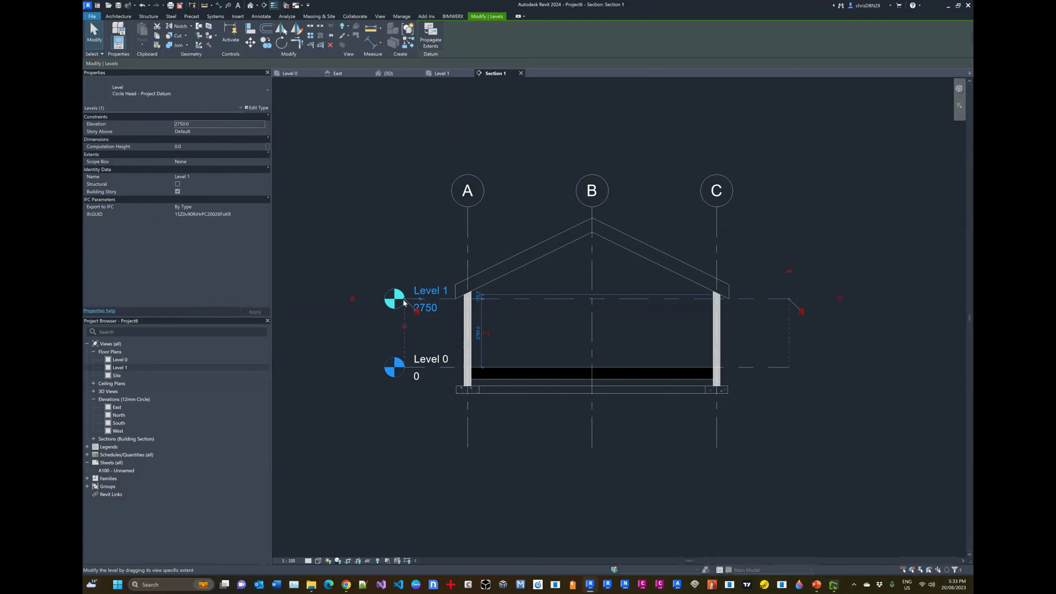
click(748, 369)
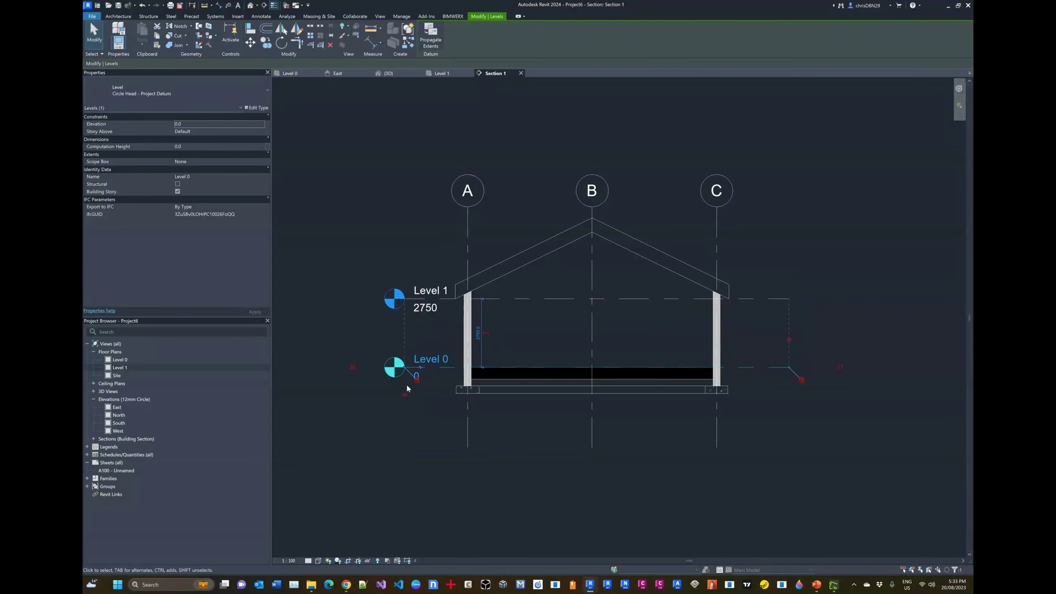
drag(405, 369, 380, 369)
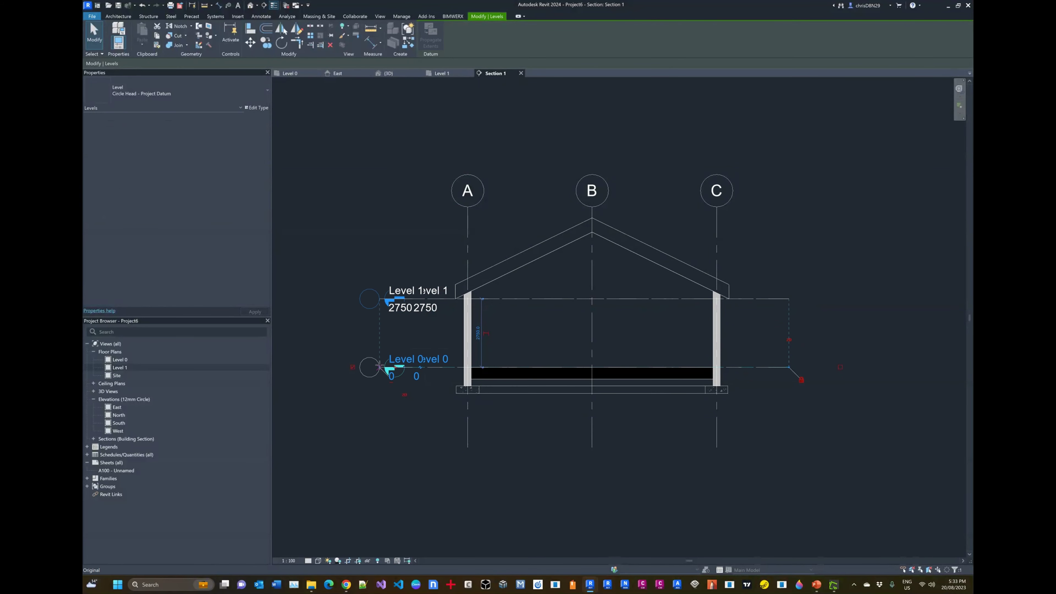
click(560, 457)
click(466, 238)
click(514, 479)
scroll(612, 301, down, 1)
middle_drag(613, 301, 607, 307)
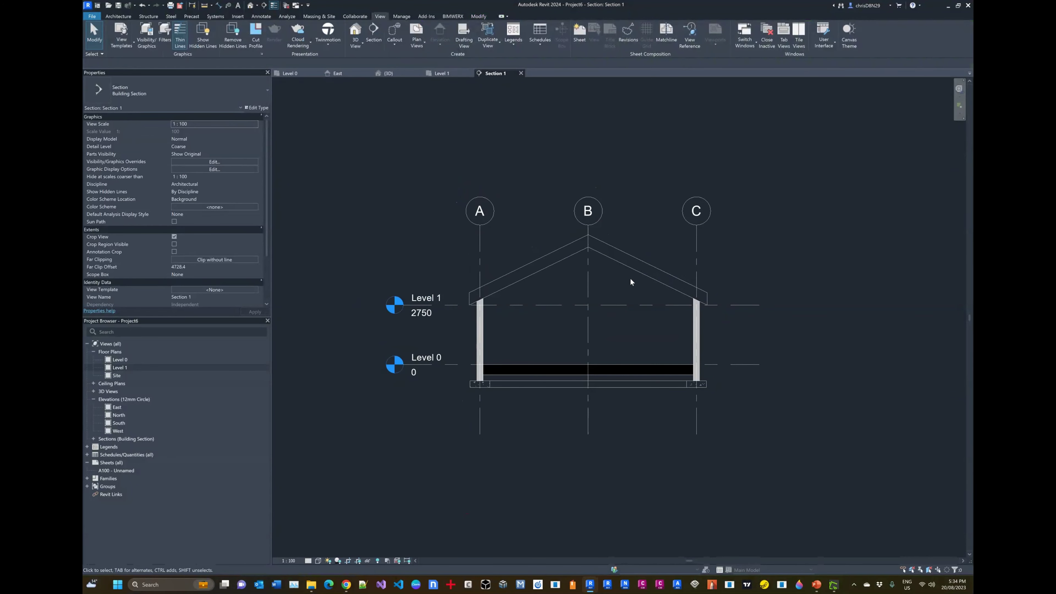
Step: Return to the 3D view and examine the roofed building from a raised corner angle
click(386, 73)
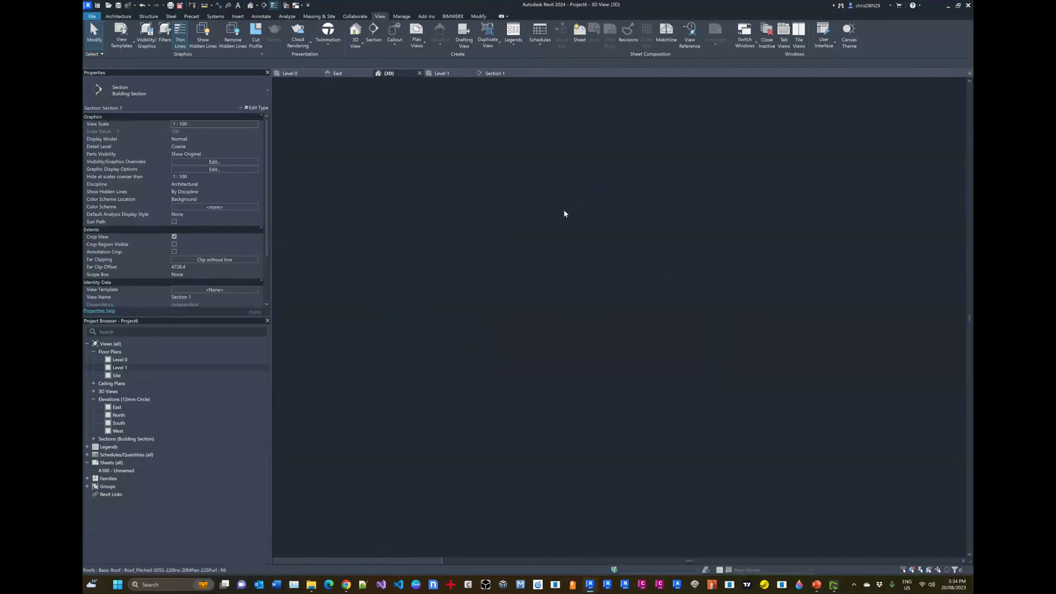
shift+middle_drag(610, 307, 432, 327)
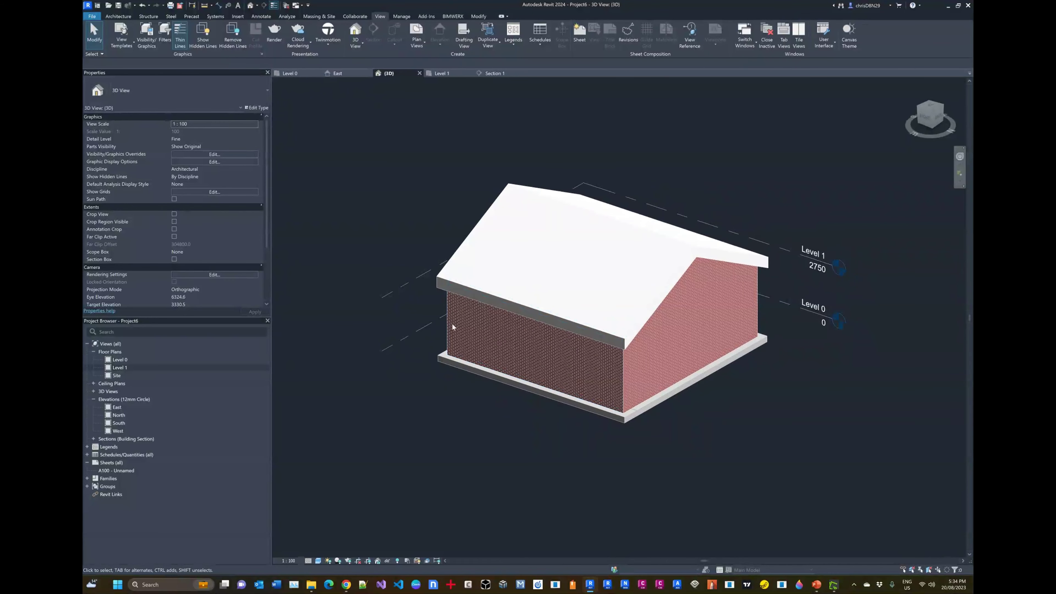